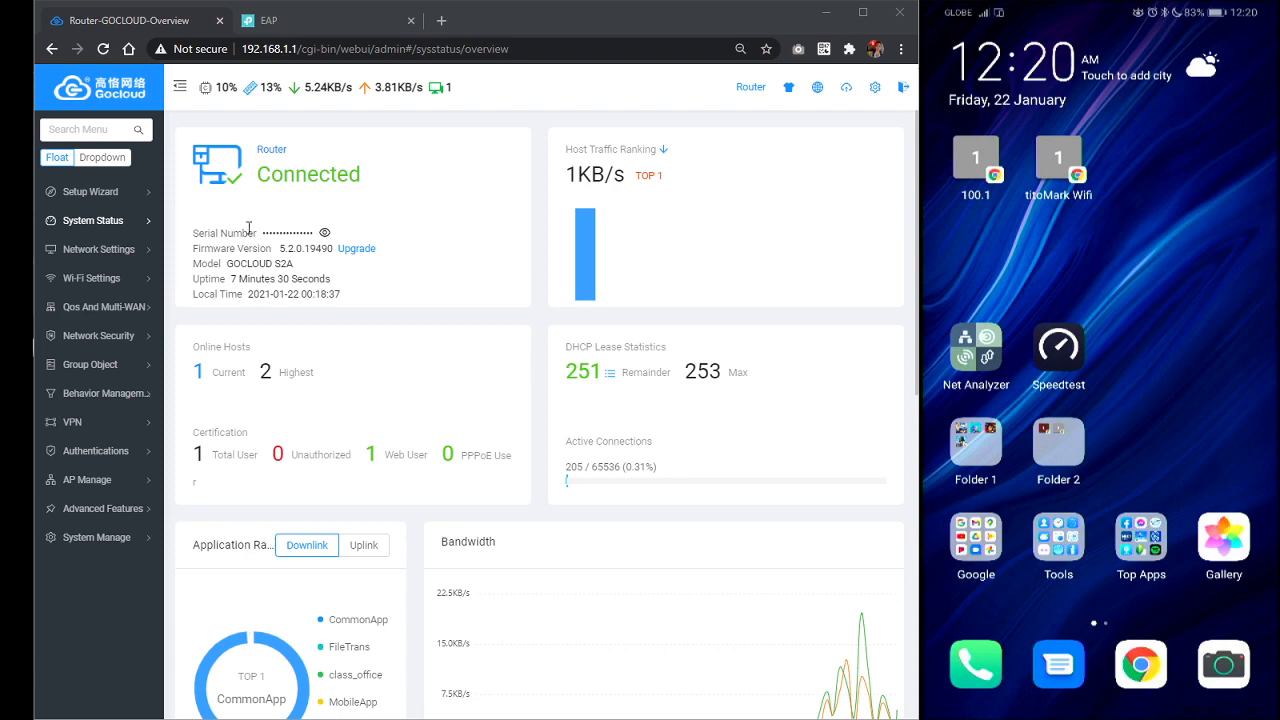
# Open the router's Host Stat page and review the connected hosts and the available authentication options
pyautogui.moveTo(92, 220)
pyautogui.moveTo(222, 314)
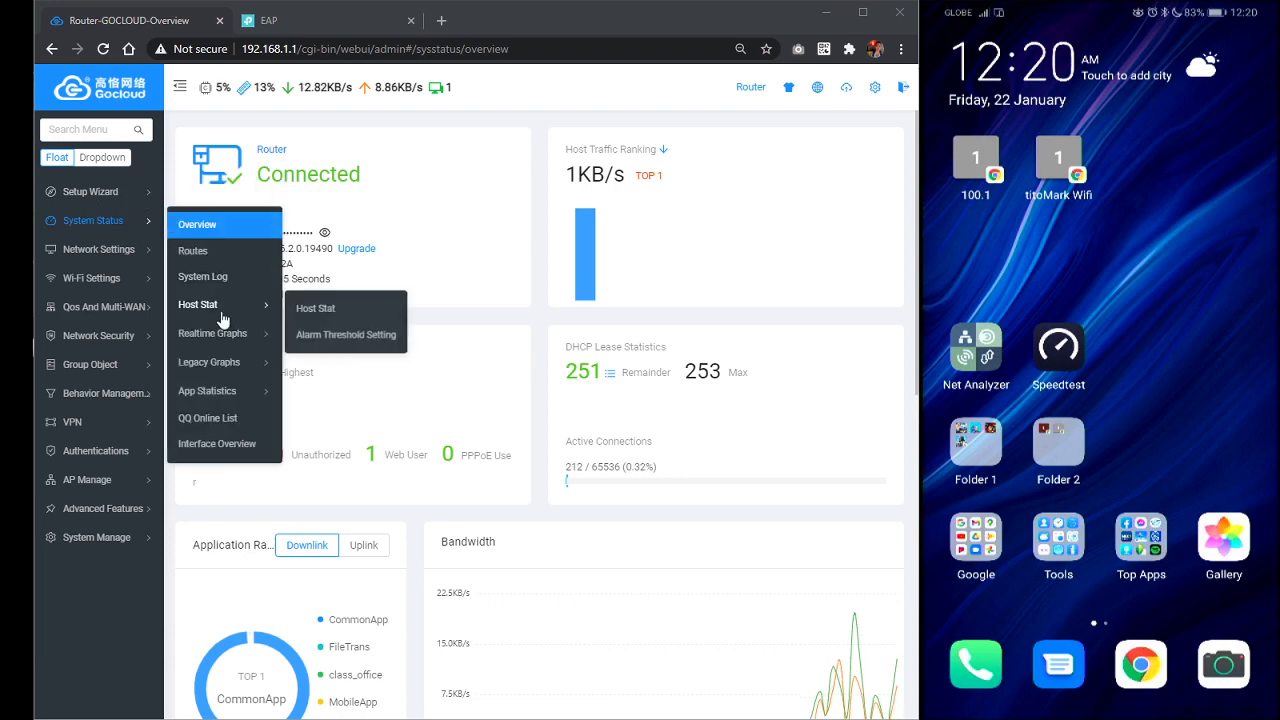
pyautogui.click(315, 312)
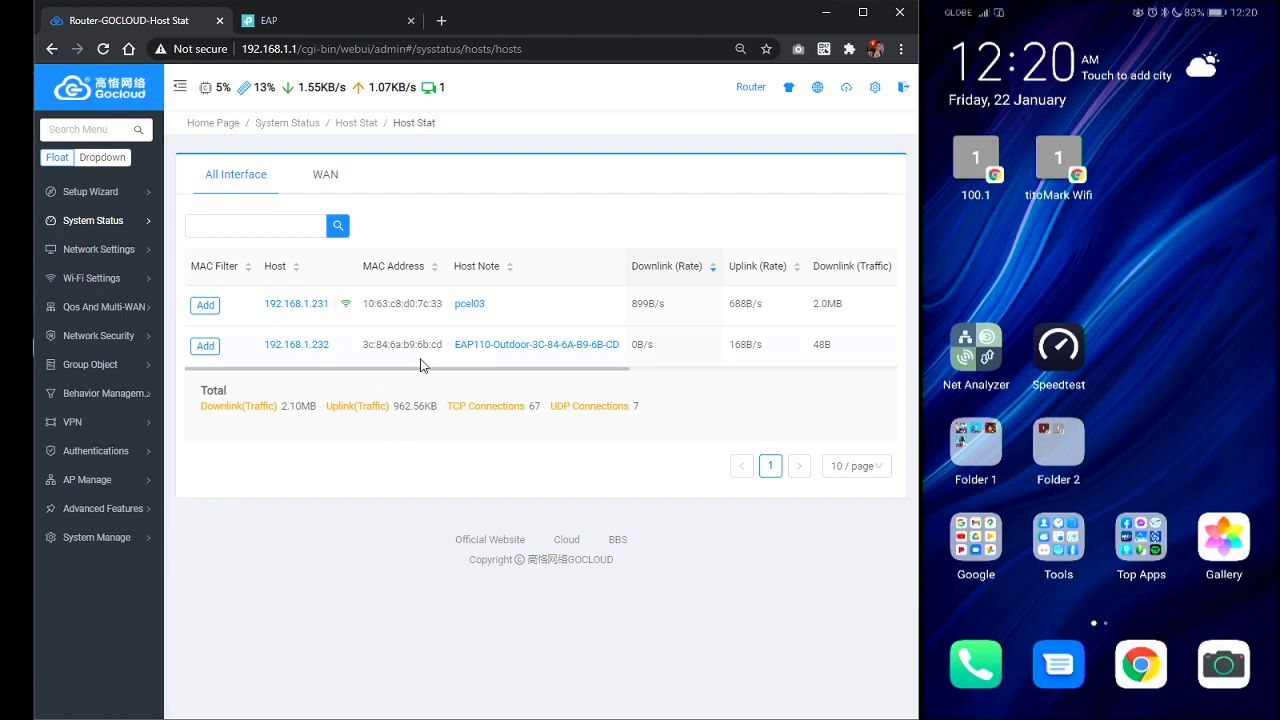
pyautogui.moveTo(106, 452)
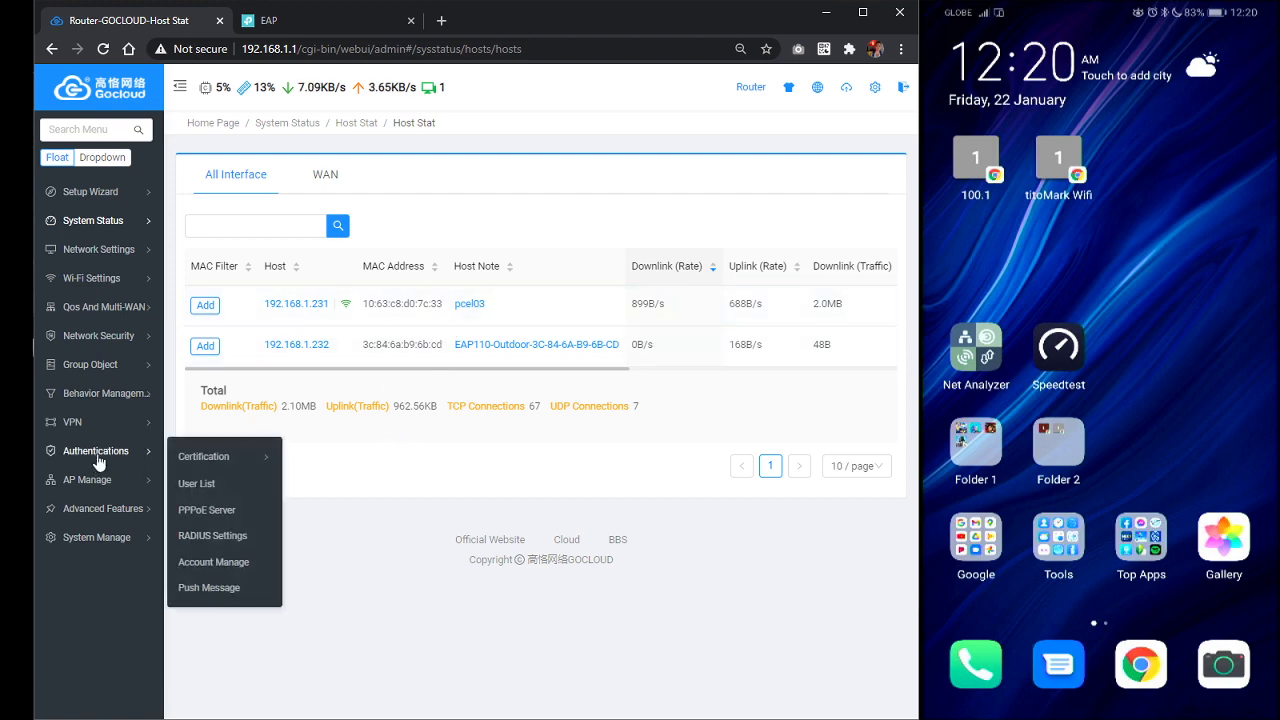
pyautogui.moveTo(242, 462)
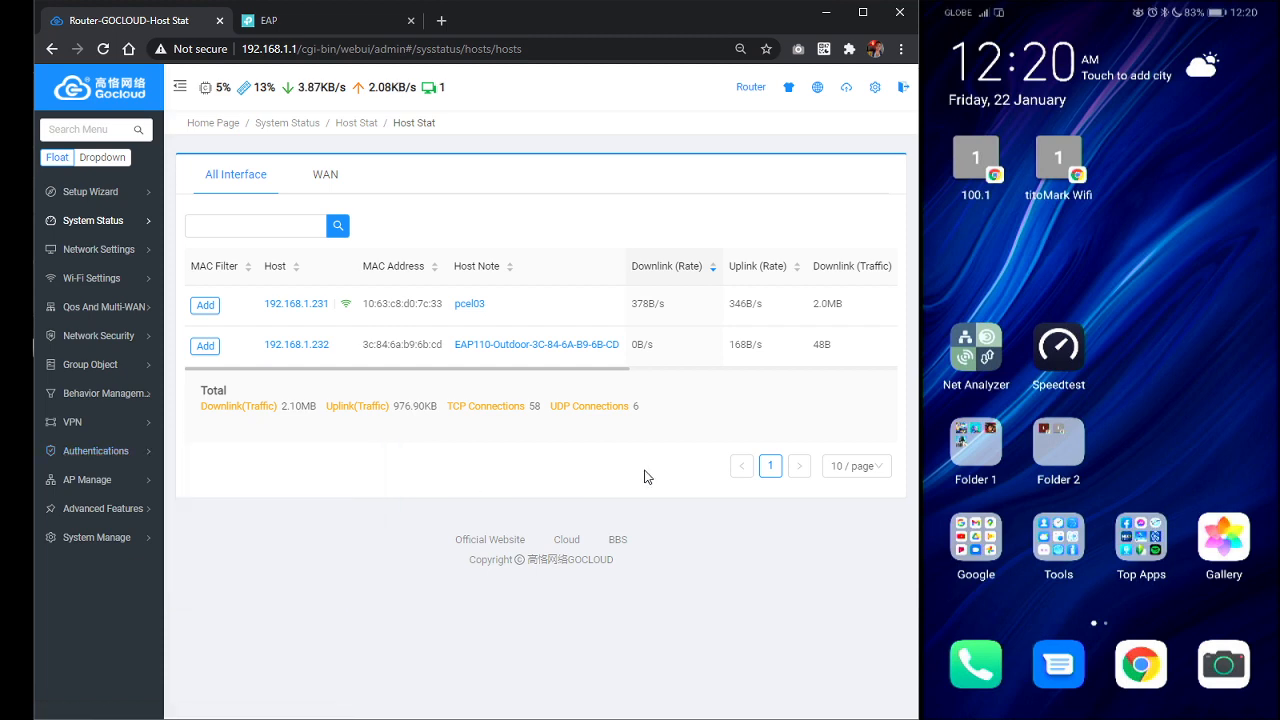
# Switch to Snagit Editor and draw arrows from ISP to NEWIFI (Go Cloud) and from LPB Vendo to NEWIFI (Go Cloud)
pyautogui.hotkey('alt', 'Tab')
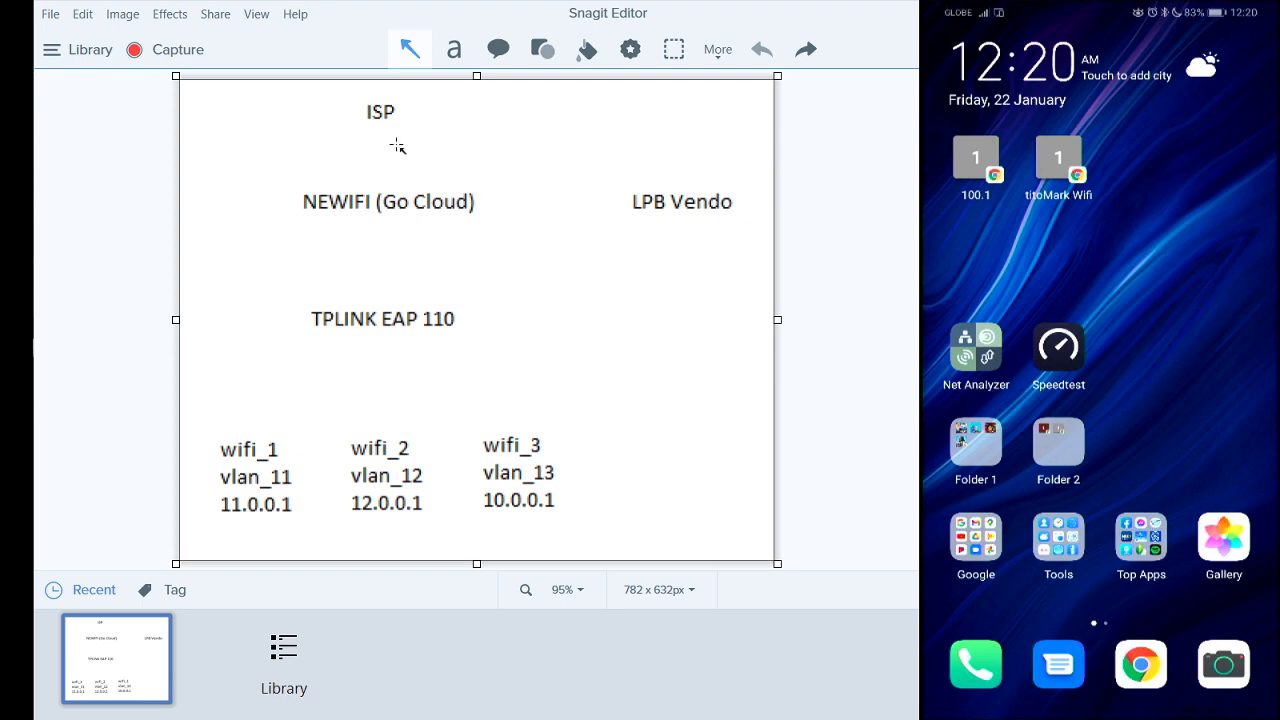
pyautogui.moveTo(380, 139); pyautogui.dragTo(381, 187)
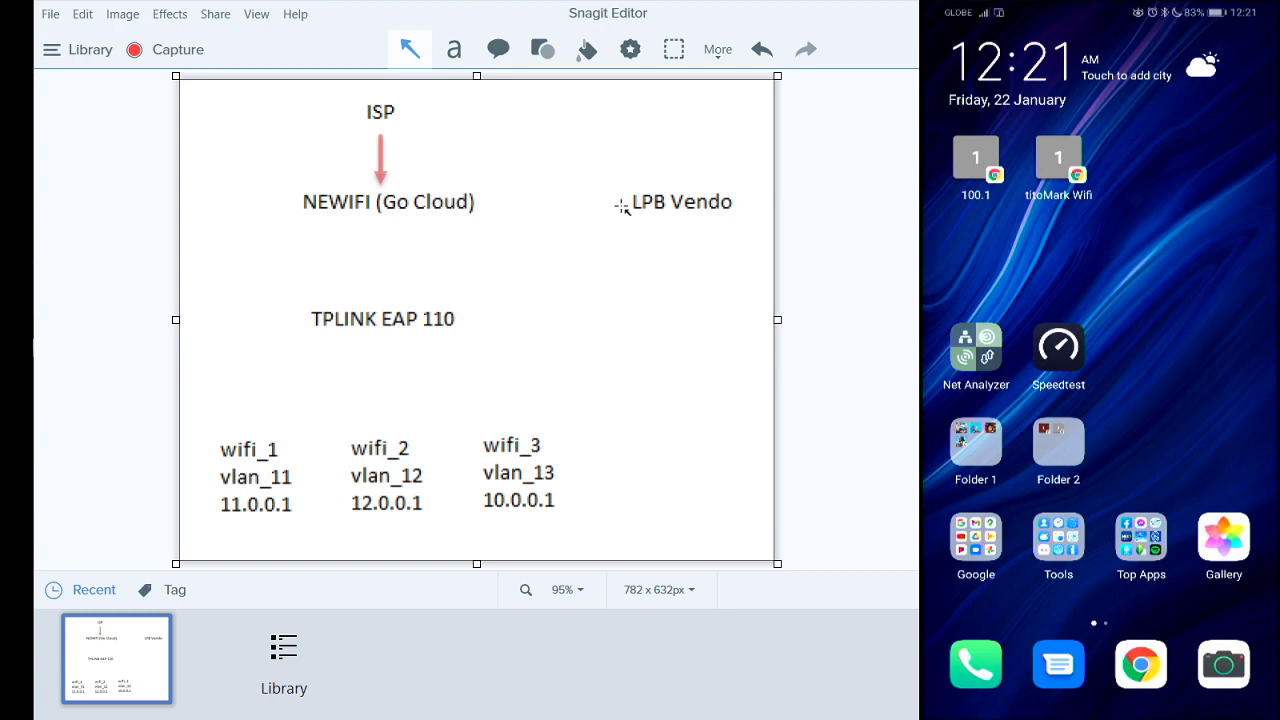
pyautogui.moveTo(621, 205); pyautogui.dragTo(484, 206)
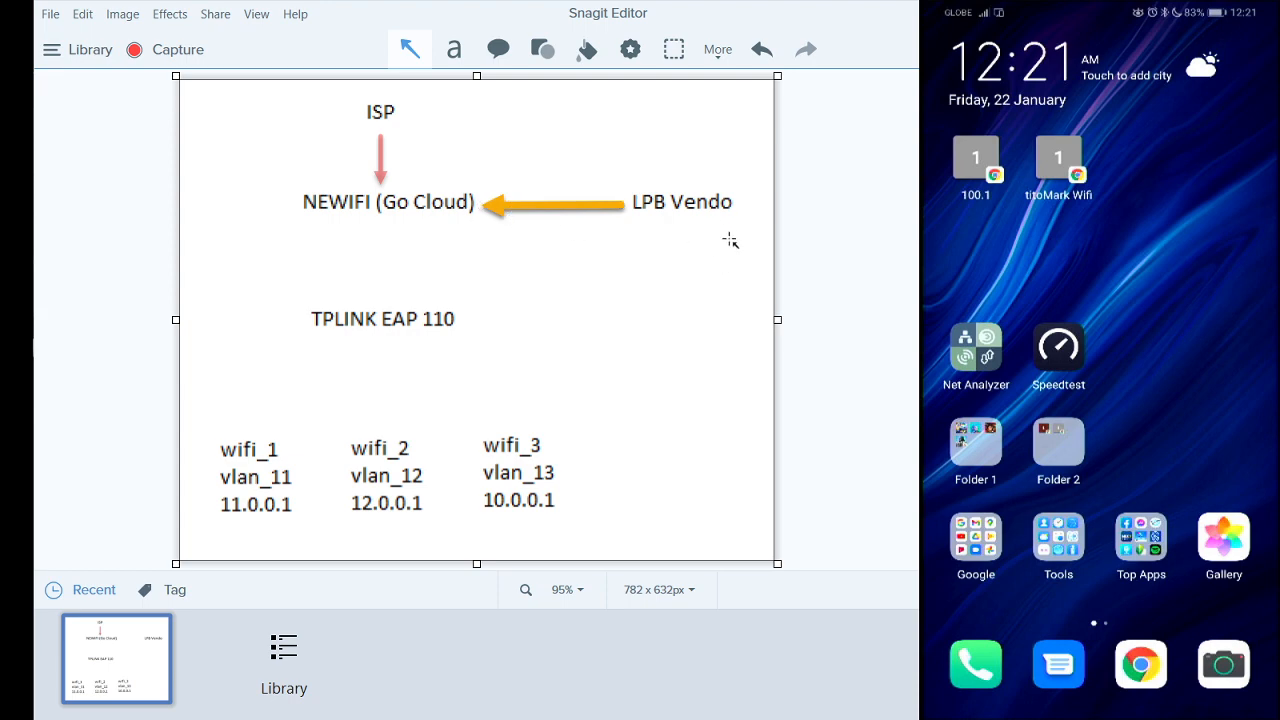
pyautogui.press('Delete')
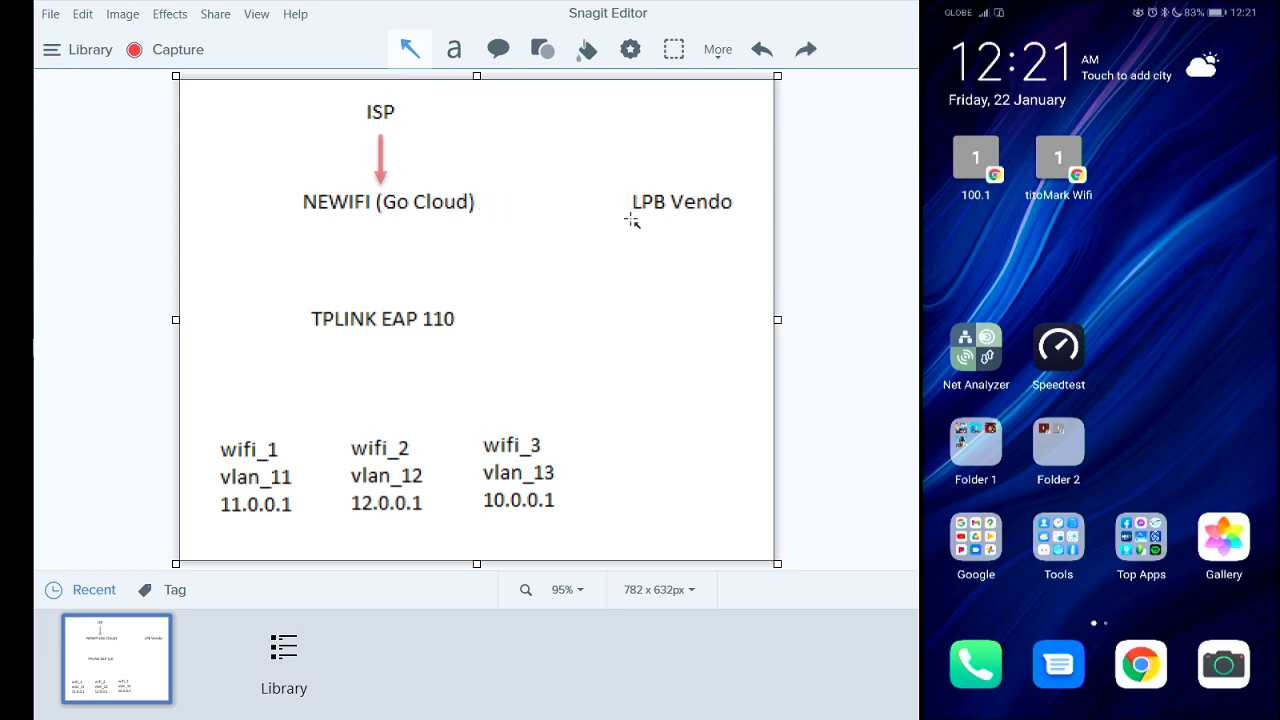
pyautogui.moveTo(612, 203); pyautogui.dragTo(487, 205)
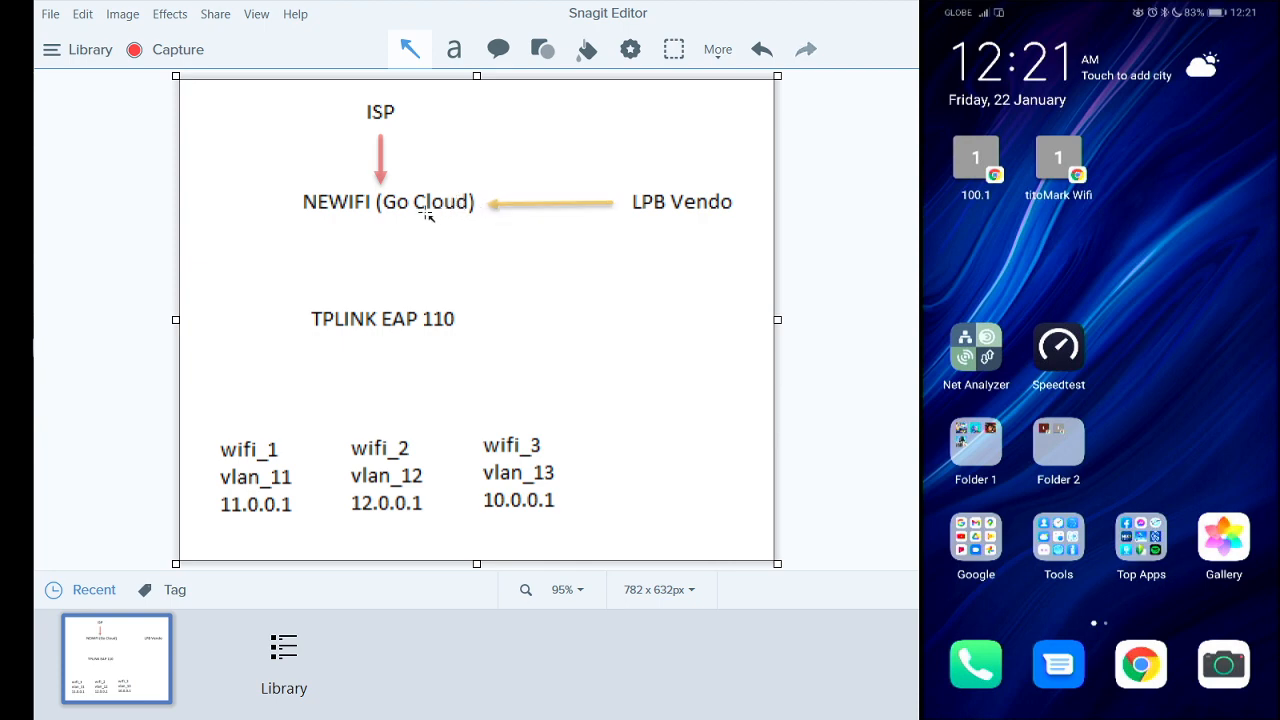
# Draw arrows from NEWIFI (Go Cloud) to TPLINK EAP 110 and from there to wifi_3, wifi_1 and wifi_2
pyautogui.moveTo(384, 226); pyautogui.dragTo(381, 300)
pyautogui.click(384, 288)
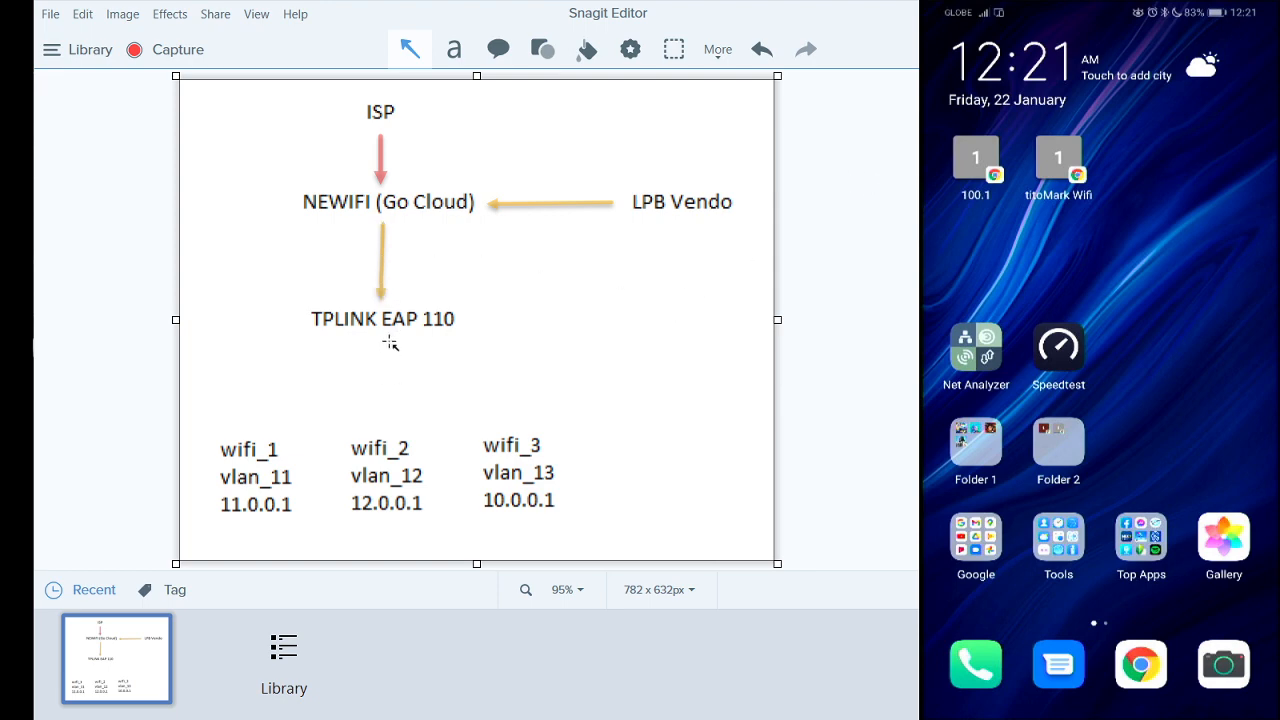
pyautogui.moveTo(389, 342); pyautogui.dragTo(487, 433)
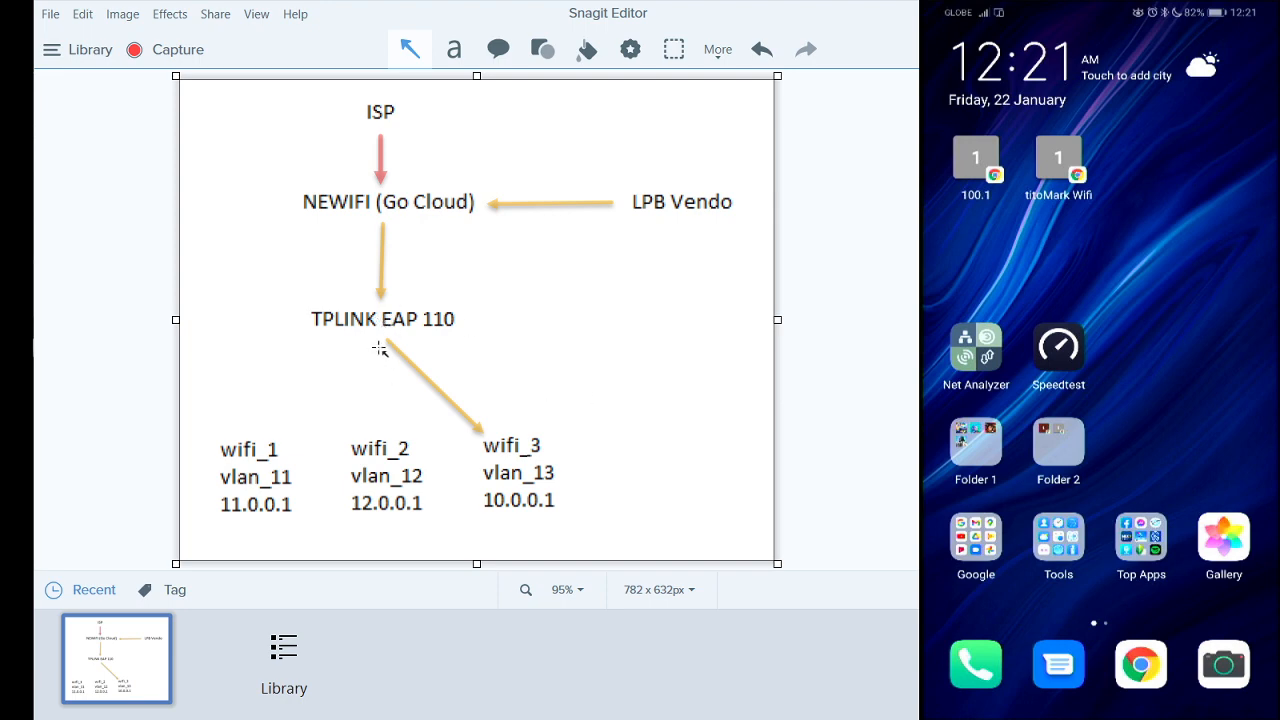
pyautogui.moveTo(380, 347)
pyautogui.mouseDown()
pyautogui.moveTo(254, 424)
pyautogui.moveTo(258, 436)
pyautogui.mouseUp()
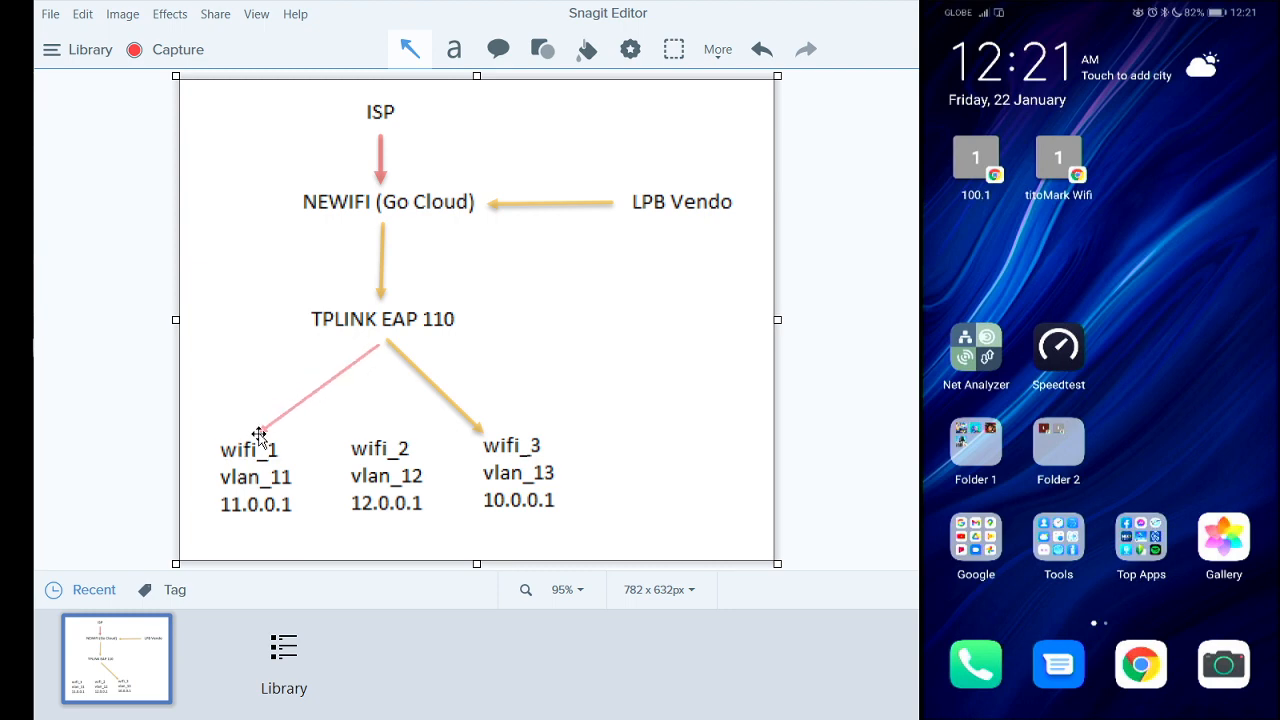
pyautogui.click(395, 347)
pyautogui.click(332, 421)
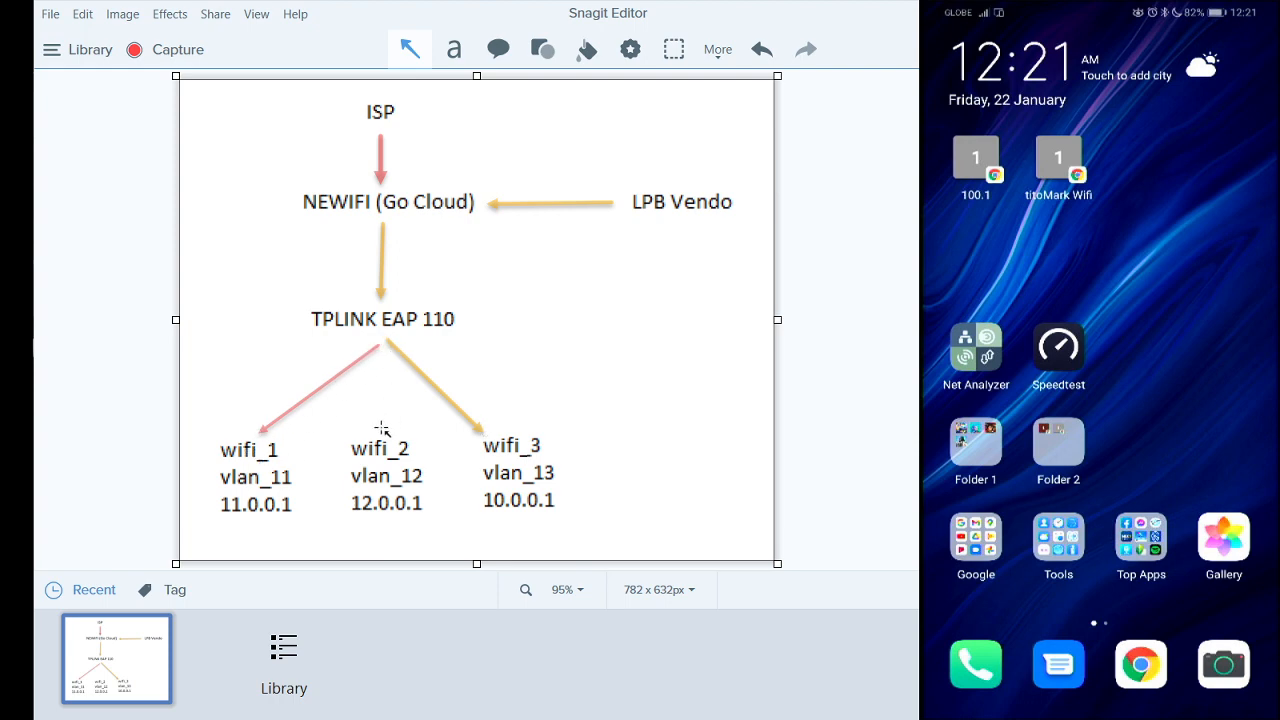
pyautogui.moveTo(384, 350); pyautogui.dragTo(384, 436)
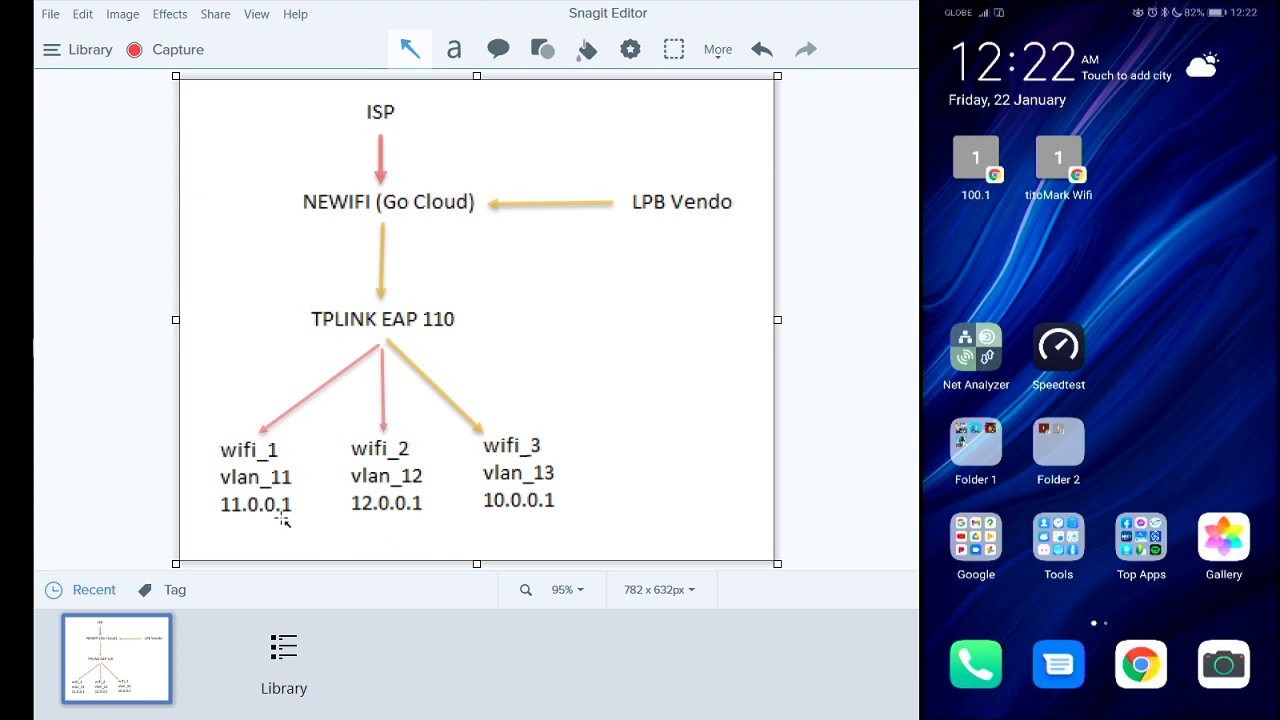
# Draw a rounded rectangle around the addresses 11.0.0.1, 12.0.0.1 and 10.0.0.1 under the three Wi-Fi entries
pyautogui.click(548, 52)
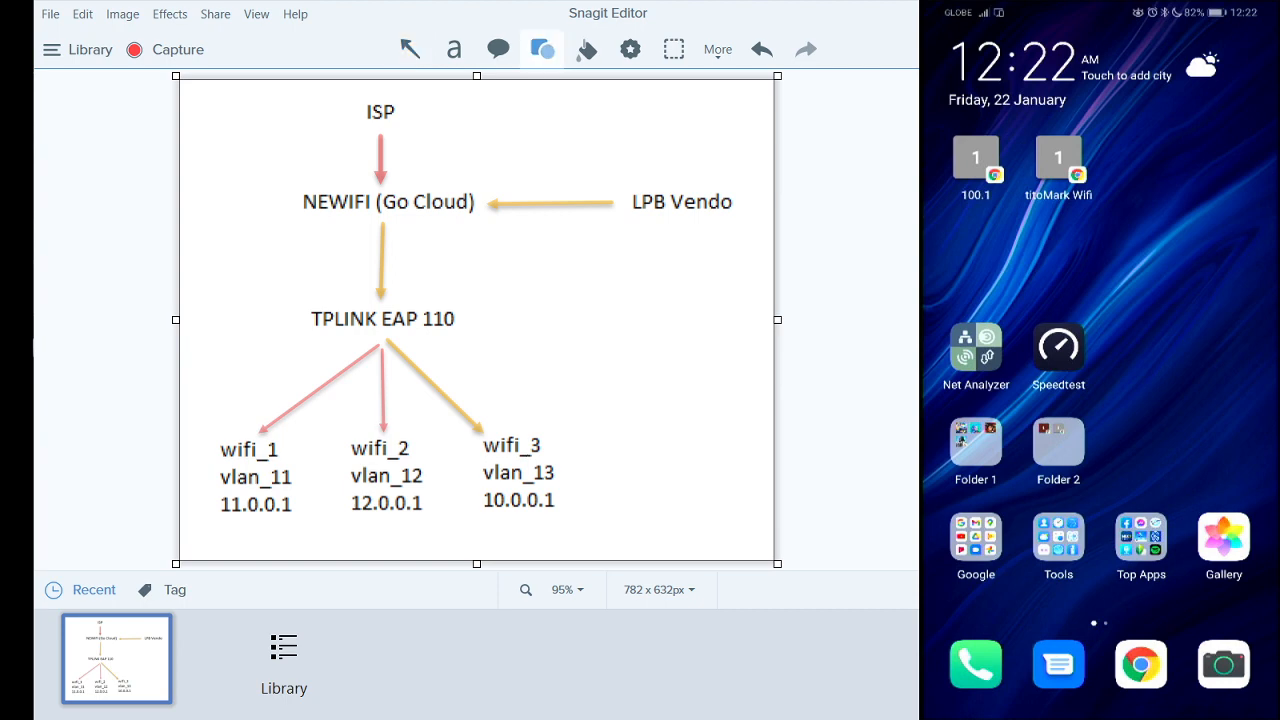
pyautogui.moveTo(213, 532); pyautogui.dragTo(600, 487)
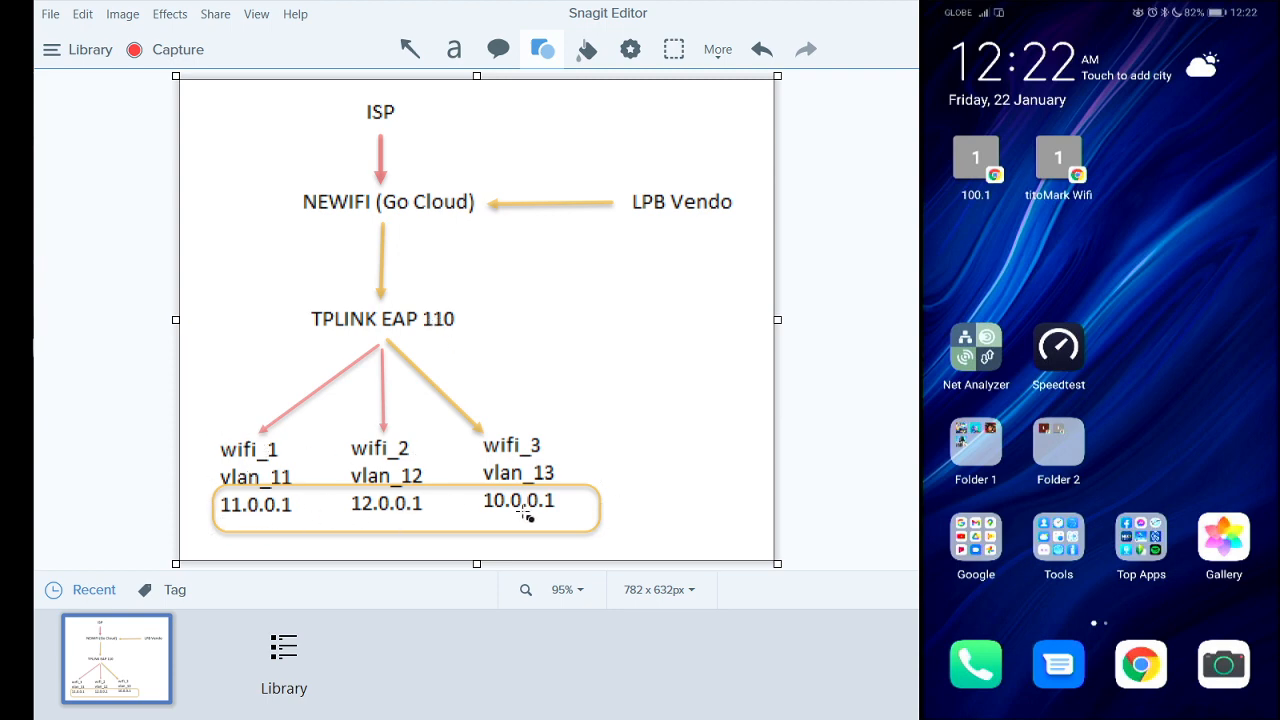
pyautogui.click(270, 484)
# Switch to the browser's EAP page and add a 2.4GHz SSID named wifi1 with security mode None
pyautogui.hotkey('alt', 'Tab')
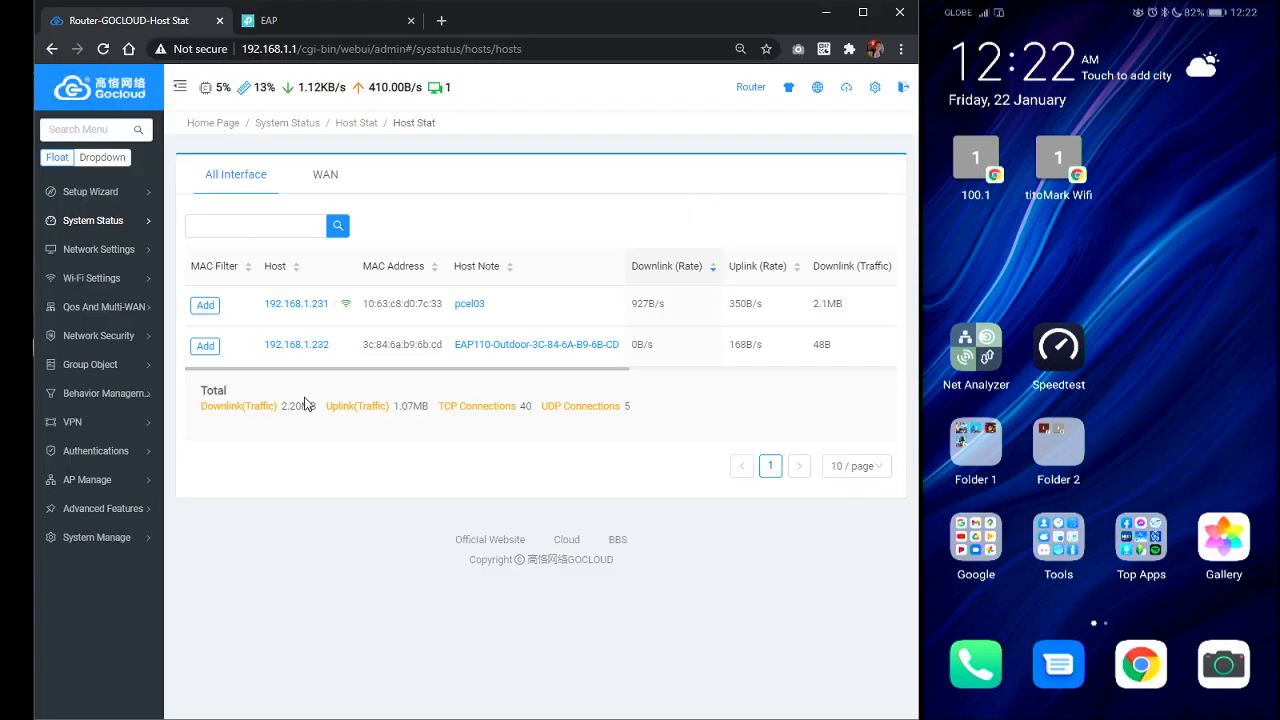
pyautogui.moveTo(103, 218)
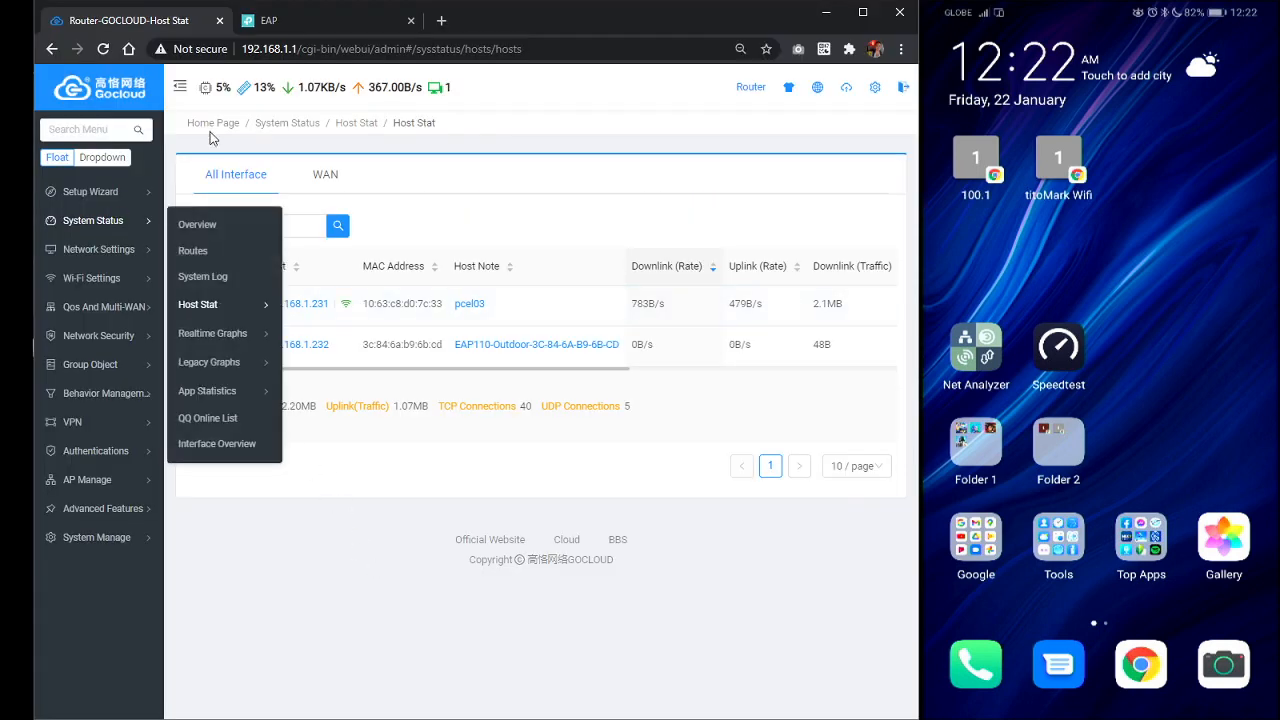
pyautogui.click(340, 18)
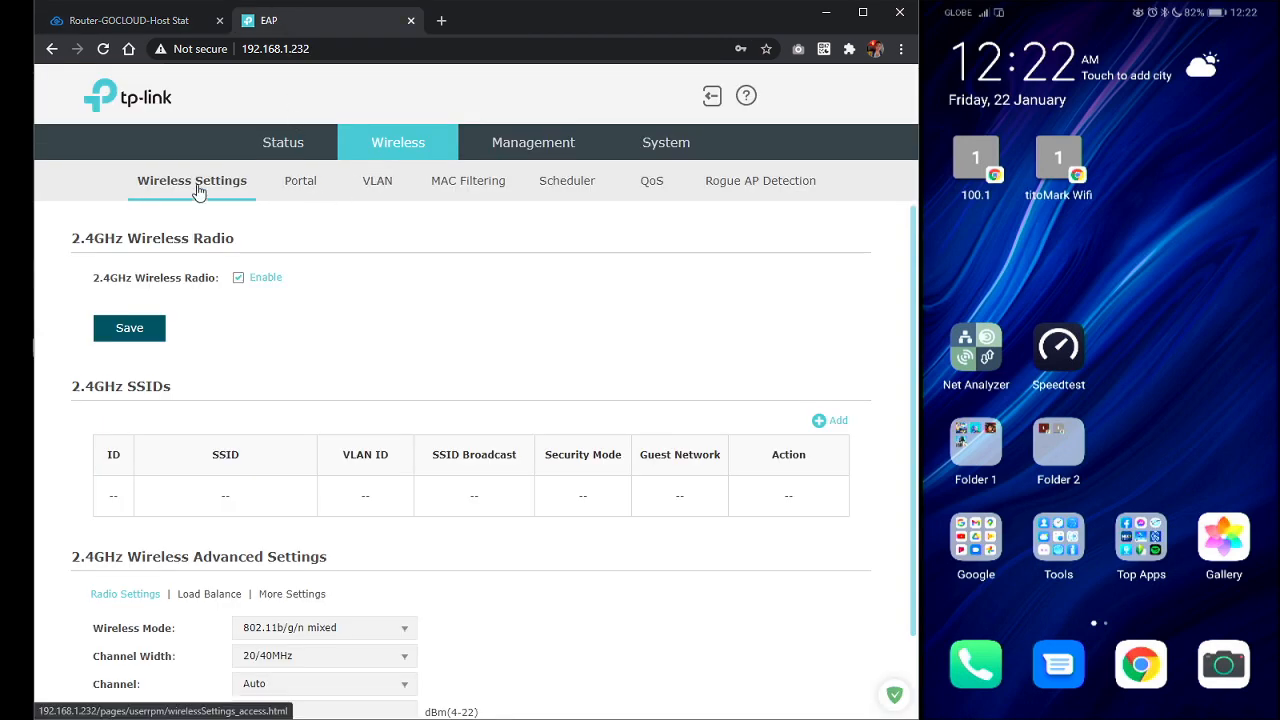
pyautogui.click(833, 420)
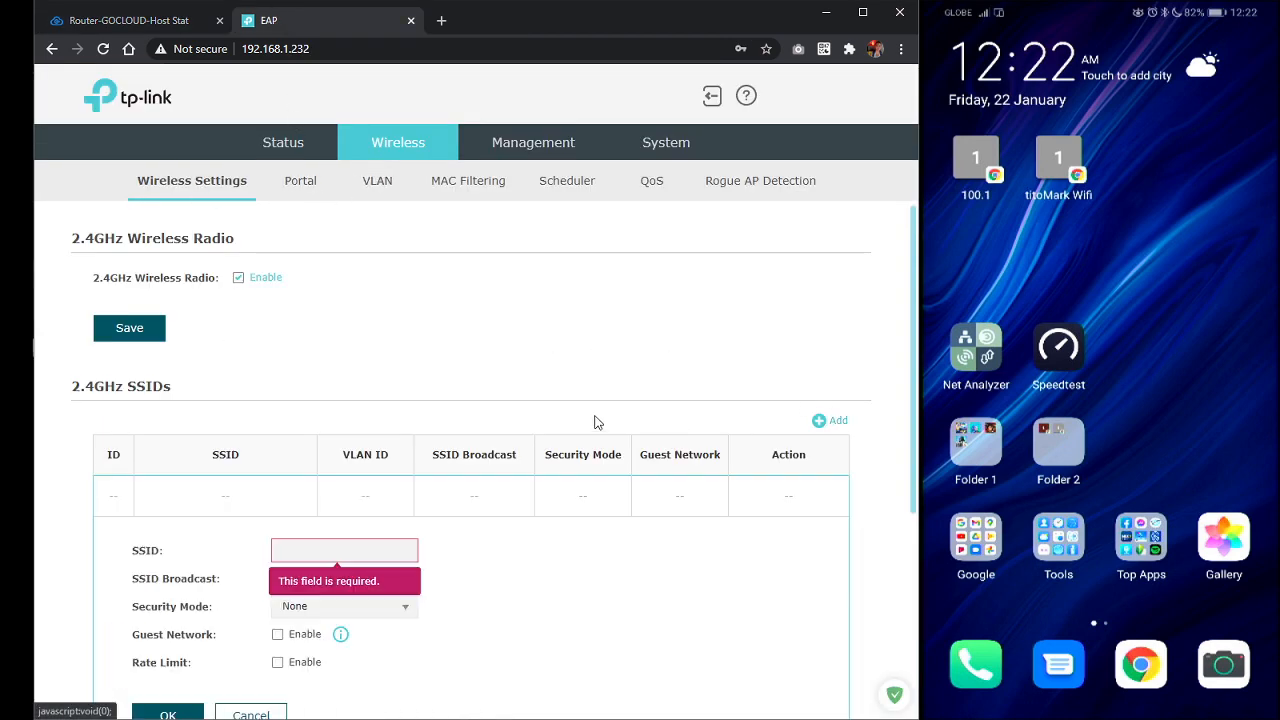
pyautogui.click(324, 543)
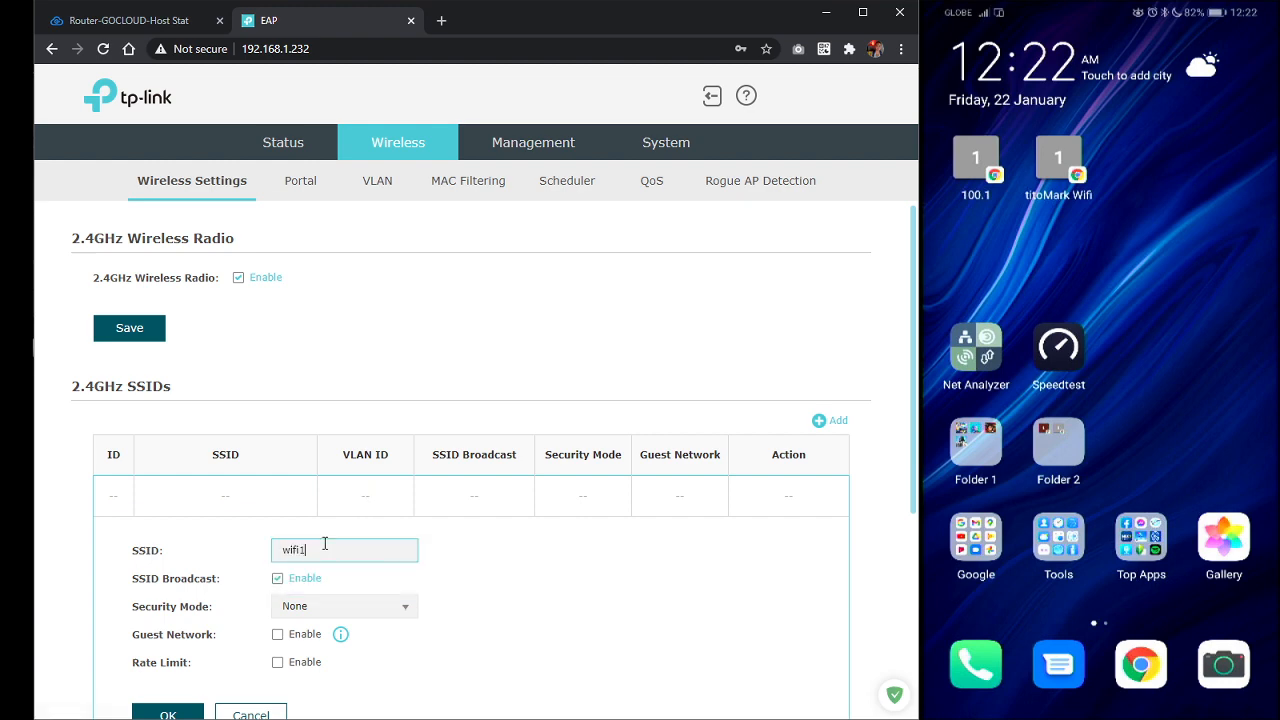
pyautogui.scroll(-2, 546, 503)
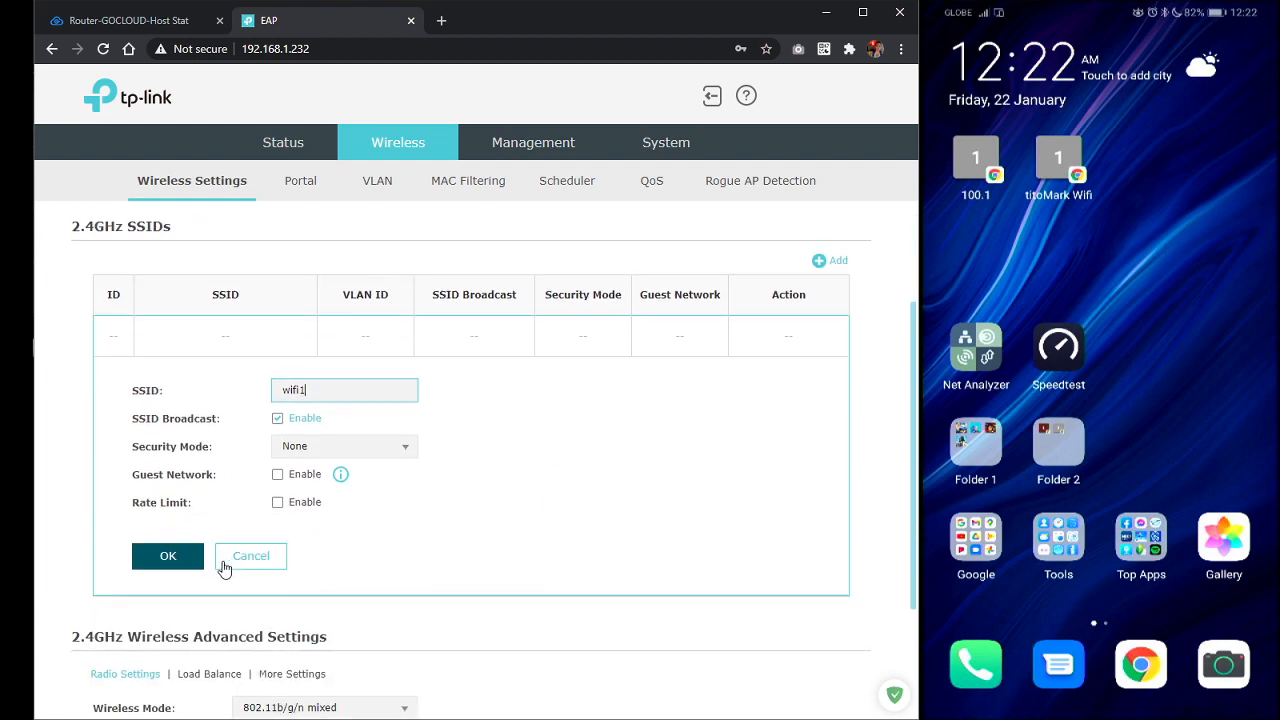
pyautogui.click(177, 557)
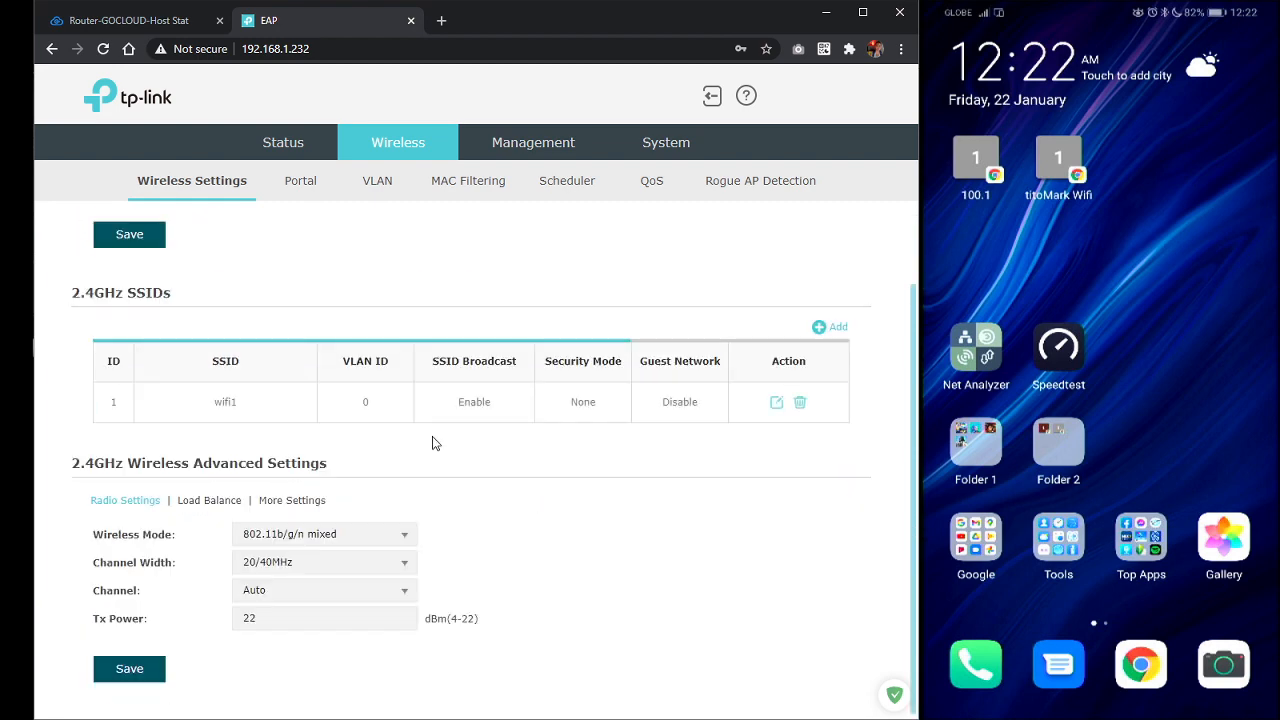
# Add a second 2.4GHz SSID named wifi2 with security mode None
pyautogui.click(837, 327)
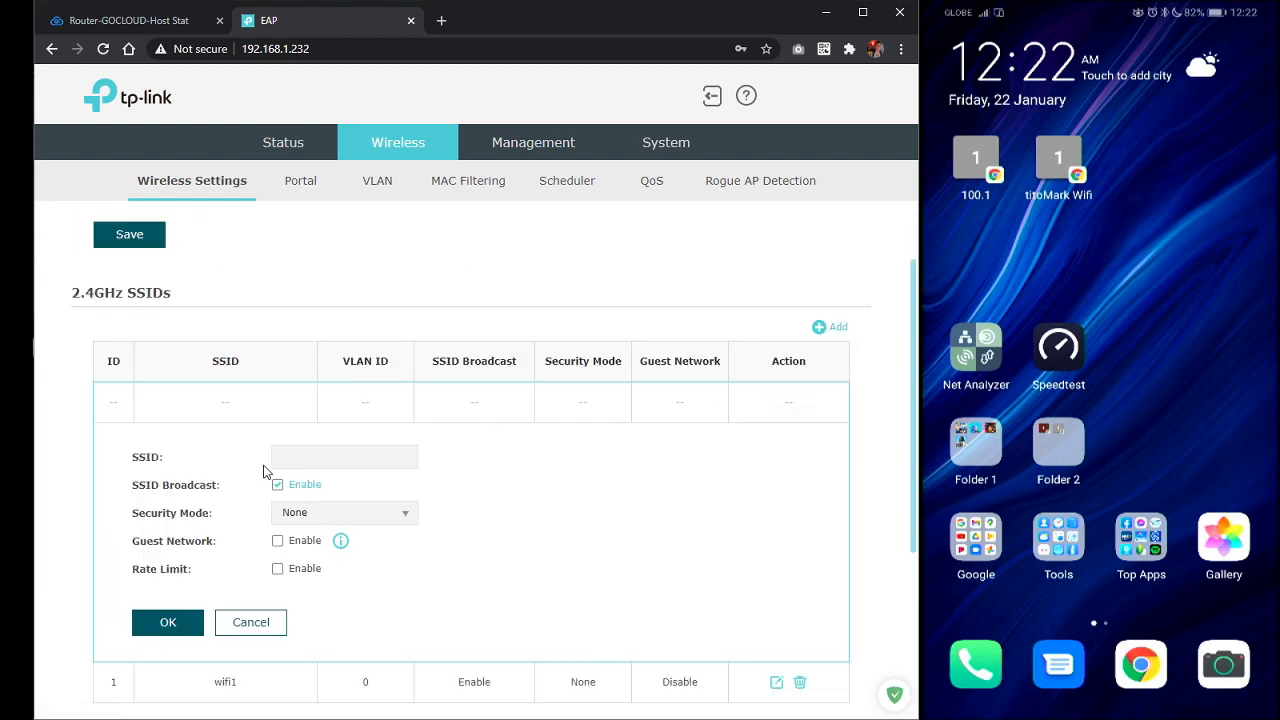
pyautogui.click(292, 459)
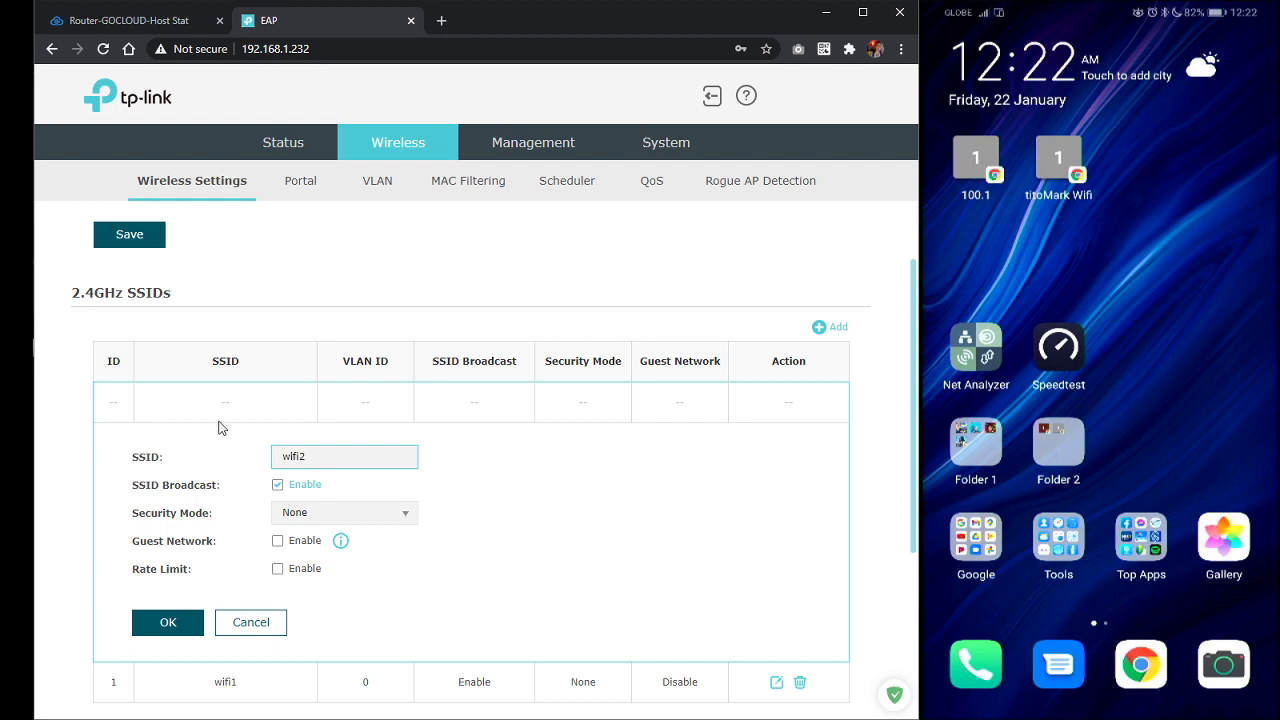
pyautogui.click(161, 628)
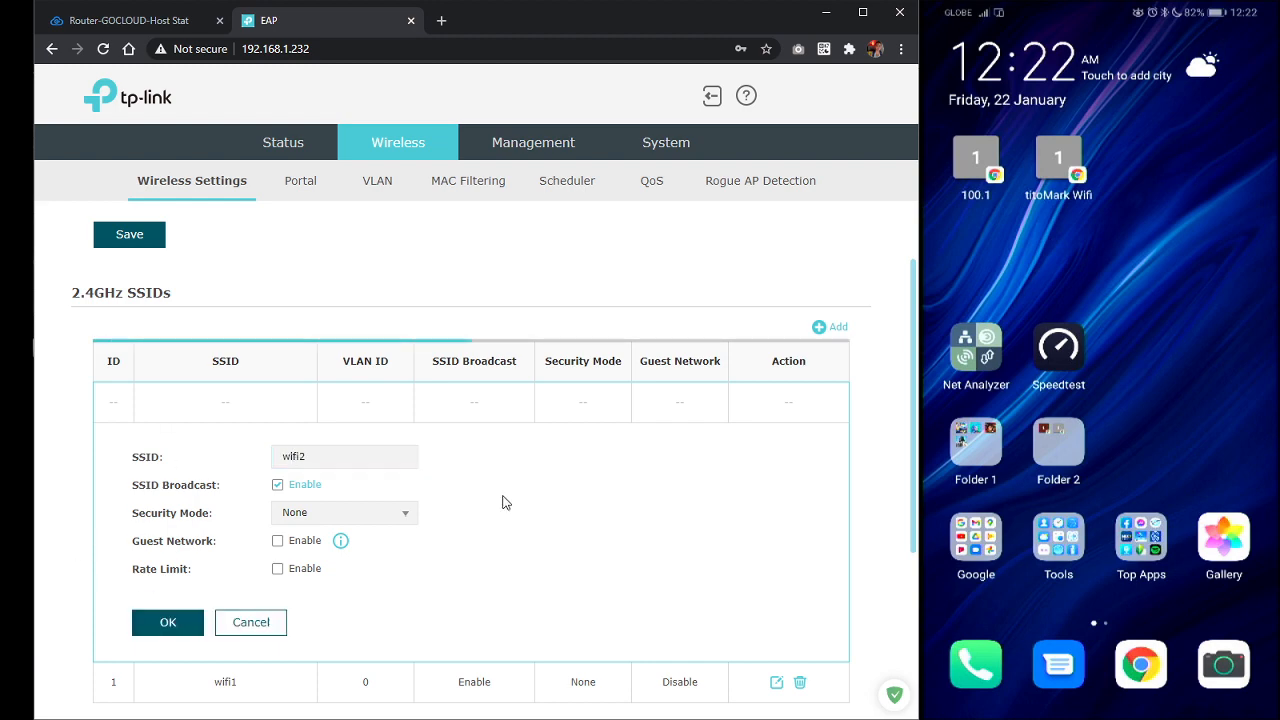
# Add a third 2.4GHz SSID named wifi3(vendo) with security mode None
pyautogui.click(837, 327)
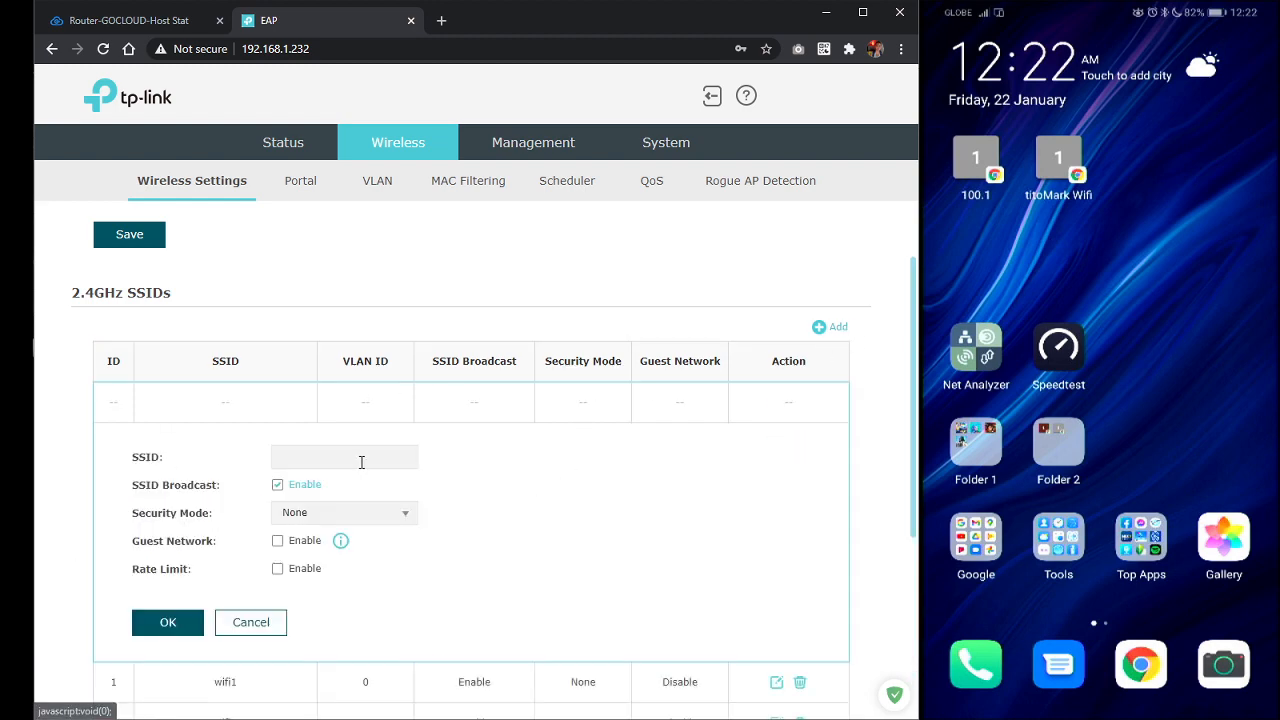
pyautogui.click(357, 459)
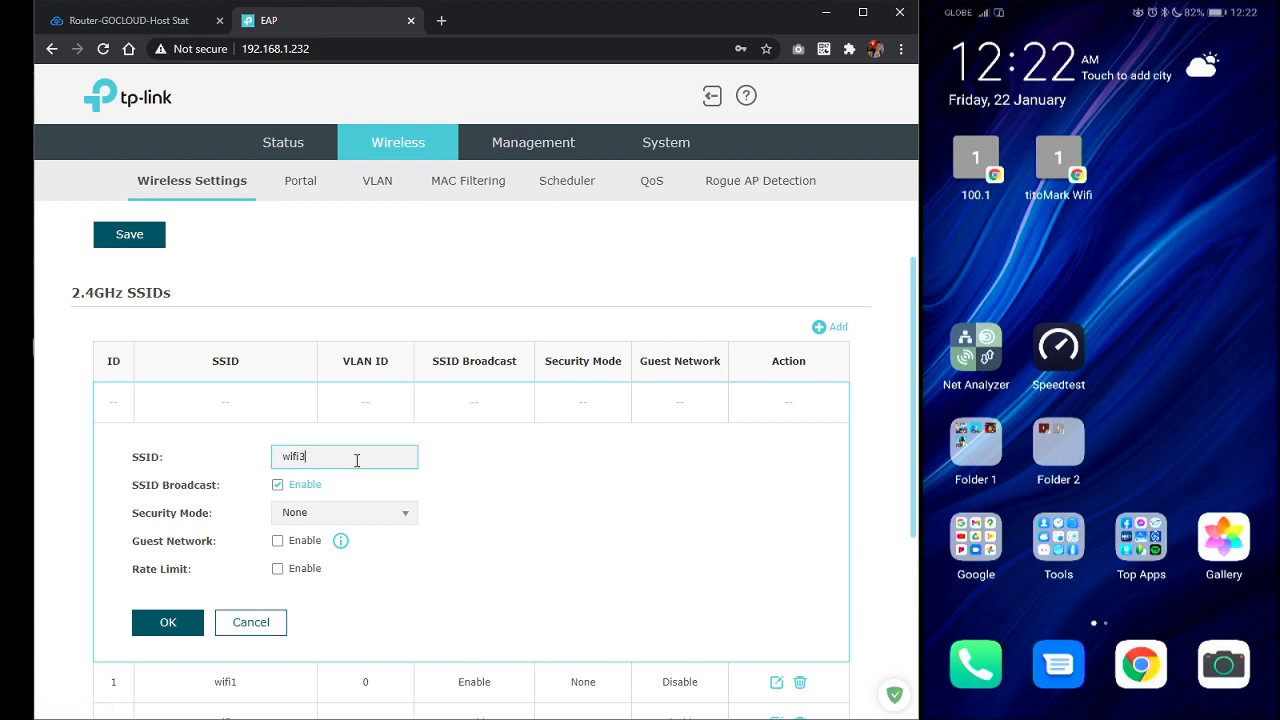
pyautogui.write('wifi3(vendo)')
pyautogui.click(172, 624)
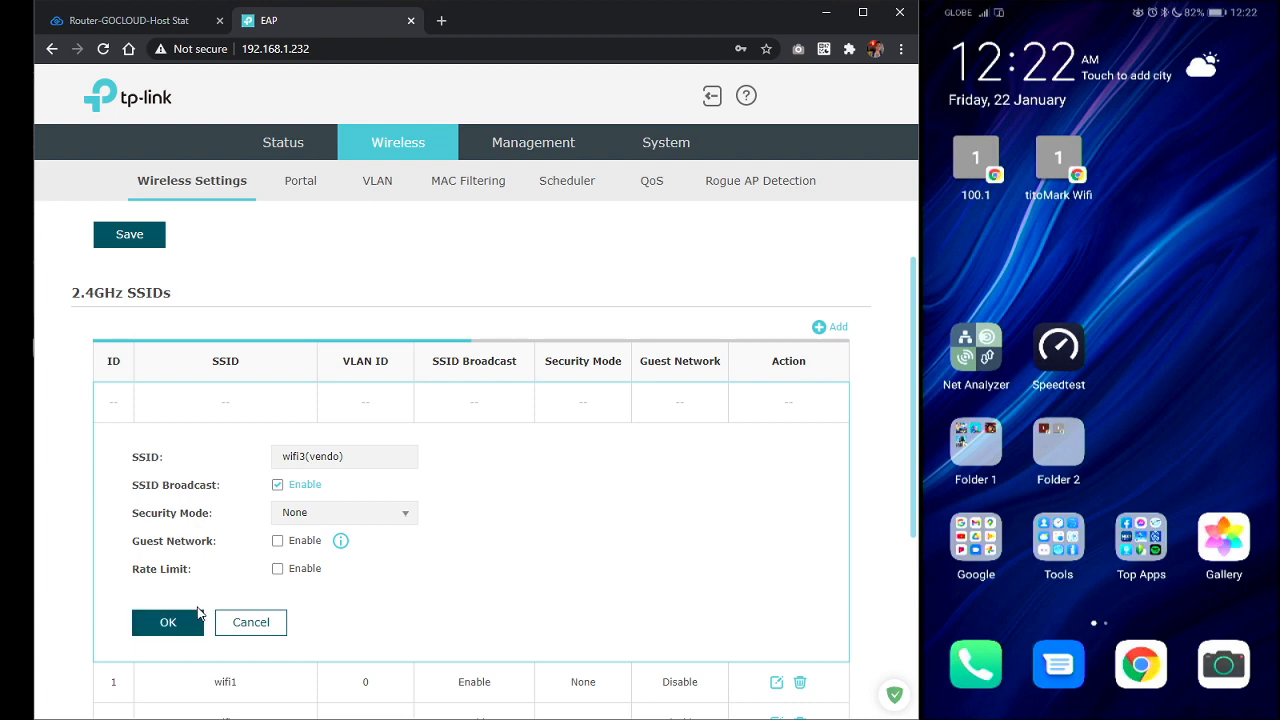
# Save the 2.4GHz wireless advanced settings and the 2.4GHz wireless radio settings
pyautogui.scroll(-2, 120, 560)
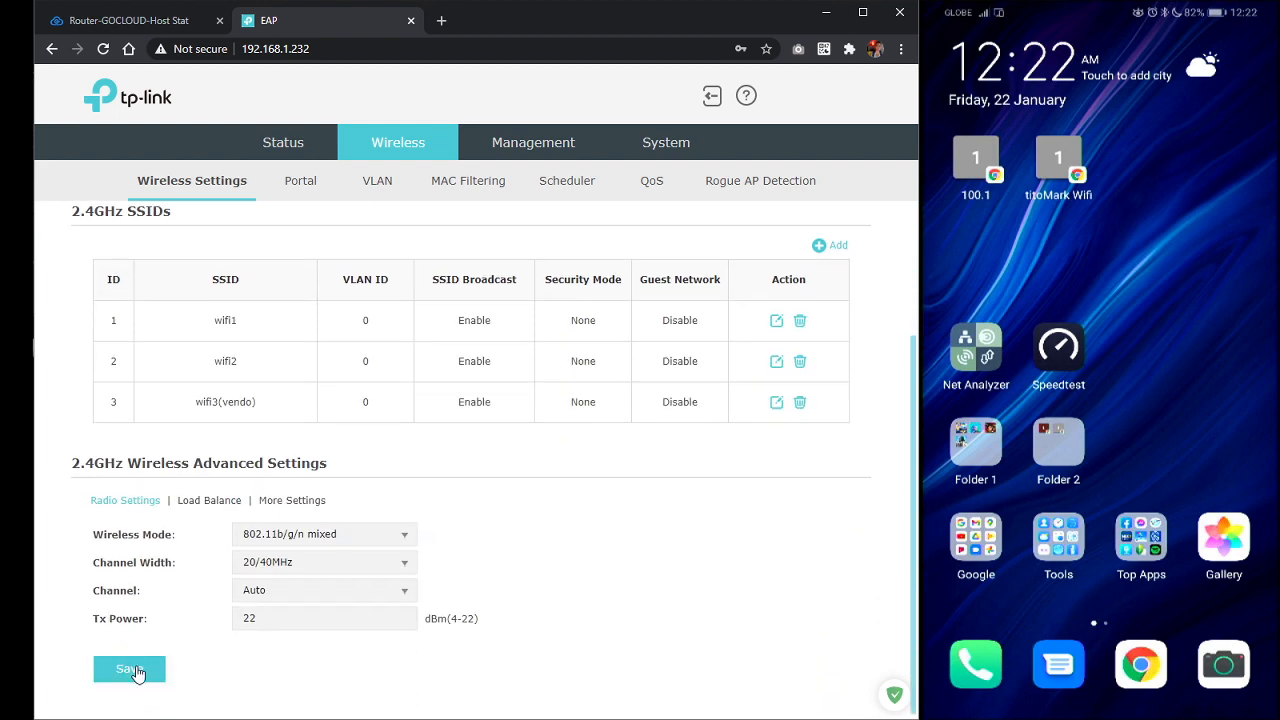
pyautogui.click(137, 670)
pyautogui.scroll(3, 197, 471)
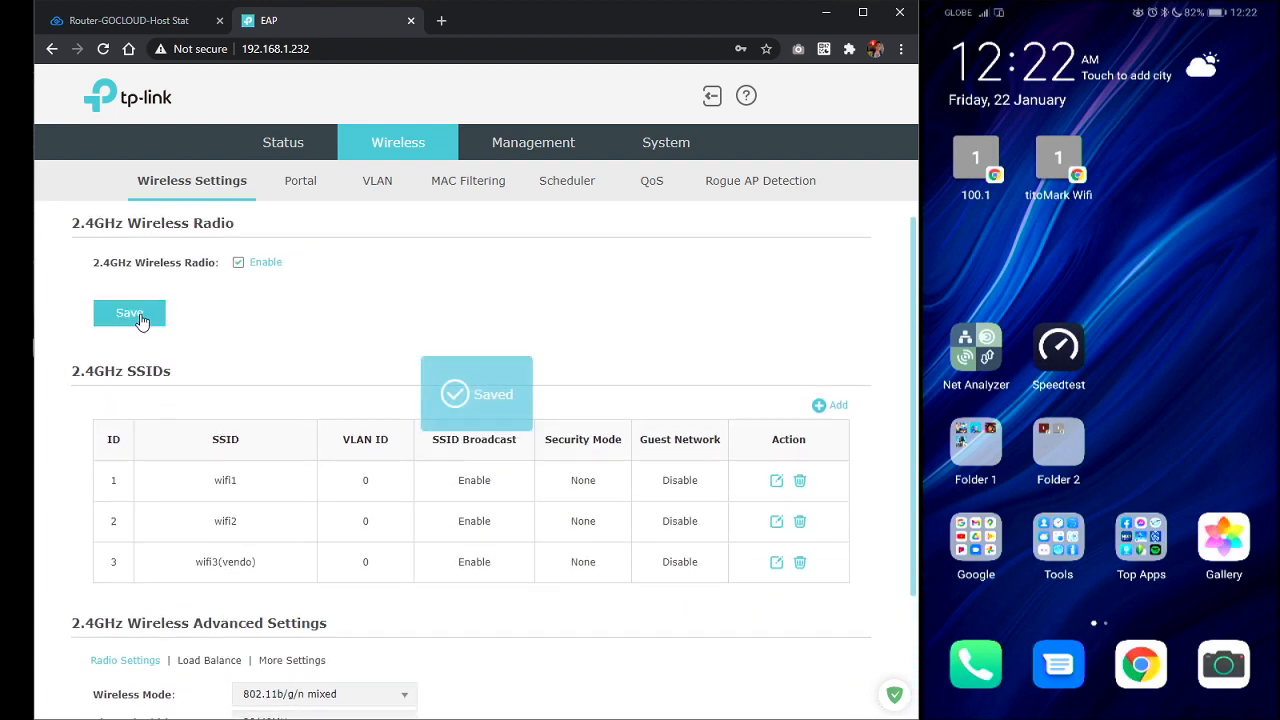
pyautogui.click(139, 316)
# Review the EAP's SSID list and check the router's host list for connected devices
pyautogui.scroll(-3, 233, 349)
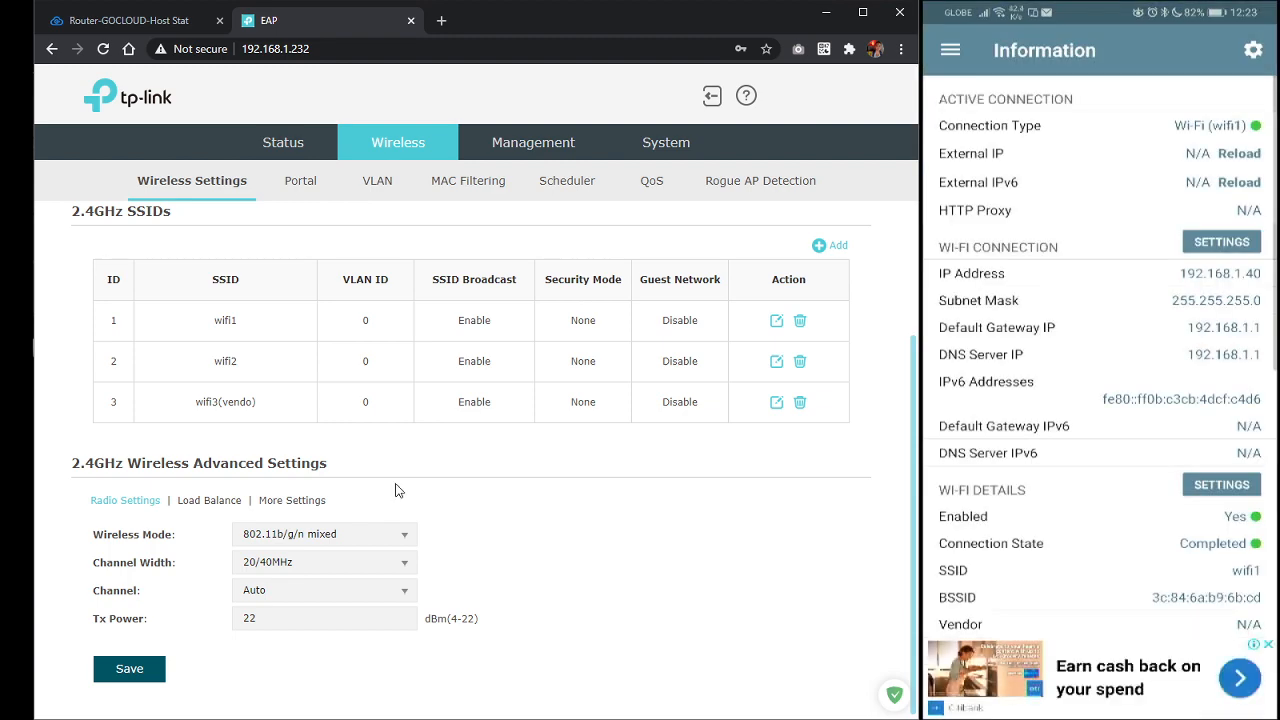
pyautogui.click(140, 18)
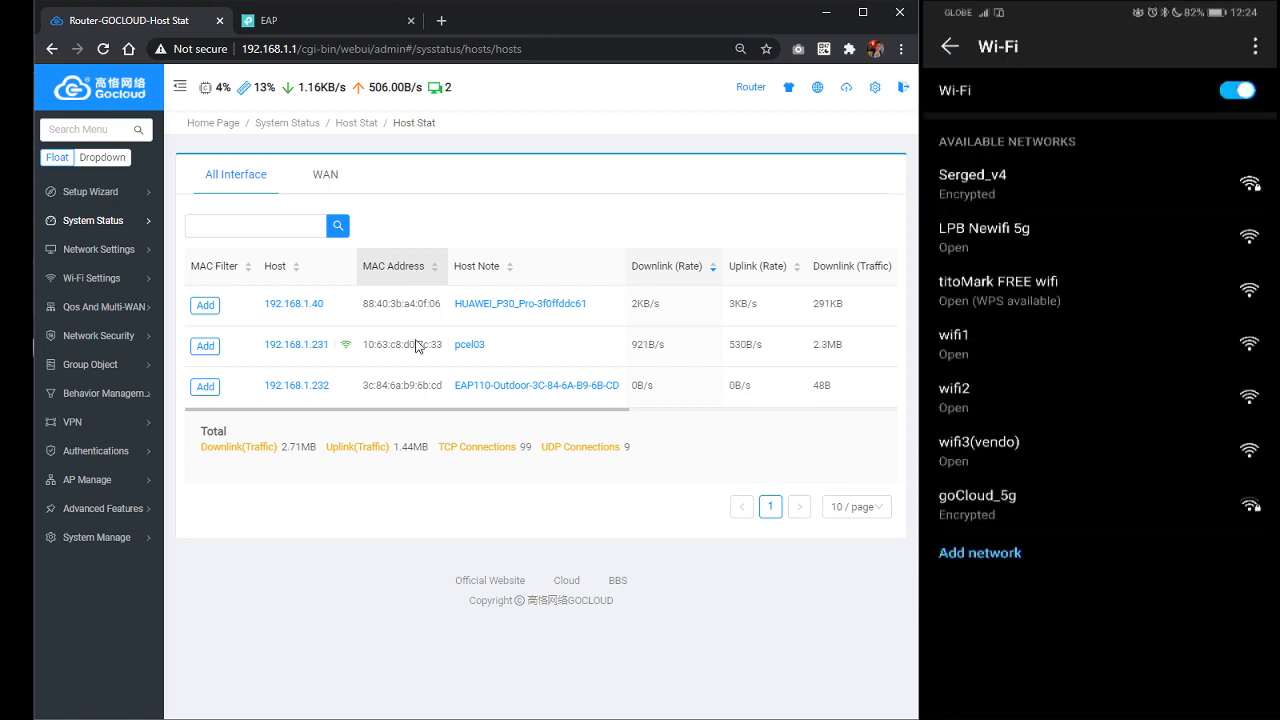
# On the EAP, enable VLAN for the wifi1, wifi2 and wifi3(vendo) SSIDs
pyautogui.click(301, 21)
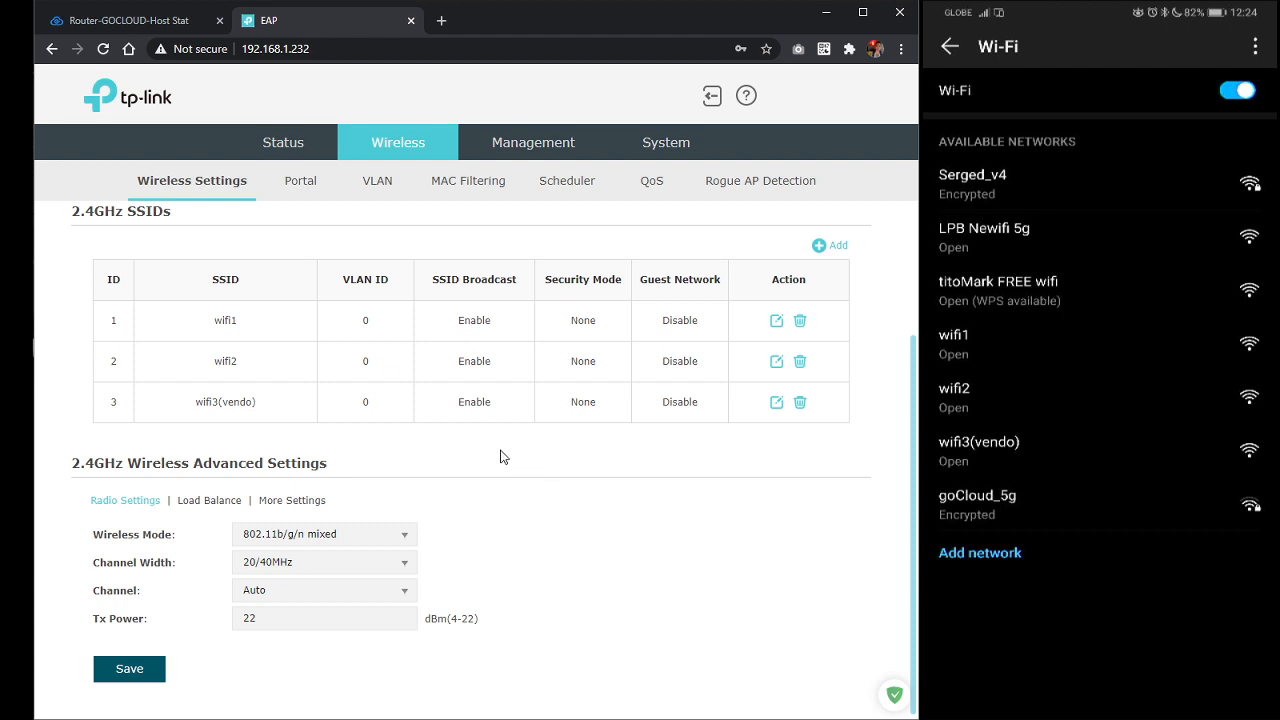
pyautogui.click(381, 188)
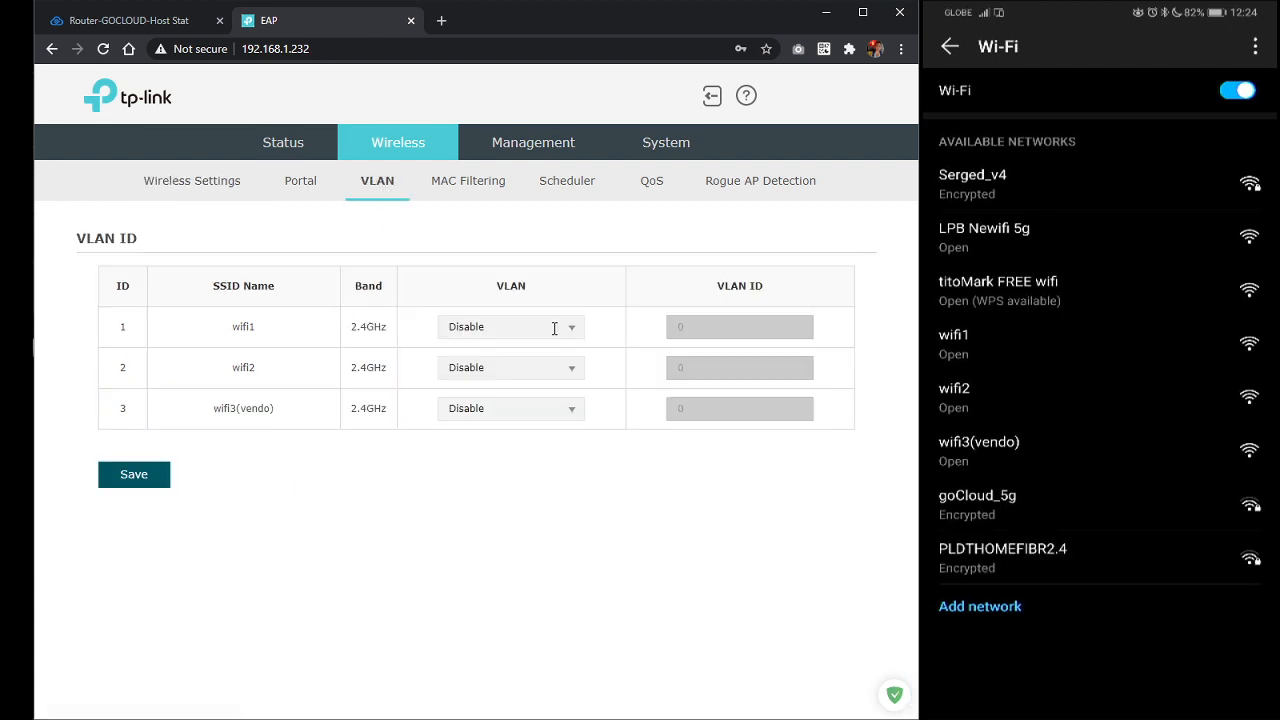
pyautogui.click(572, 332)
pyautogui.click(543, 356)
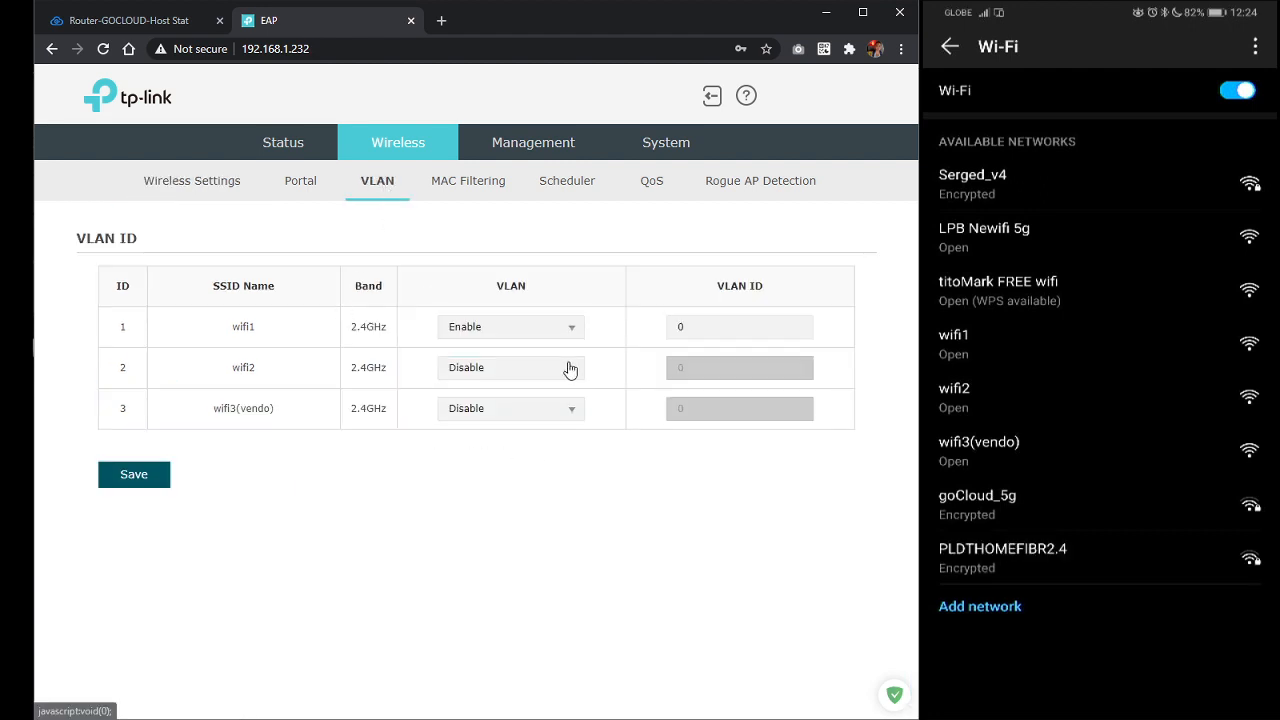
pyautogui.click(567, 369)
pyautogui.click(543, 398)
pyautogui.click(568, 408)
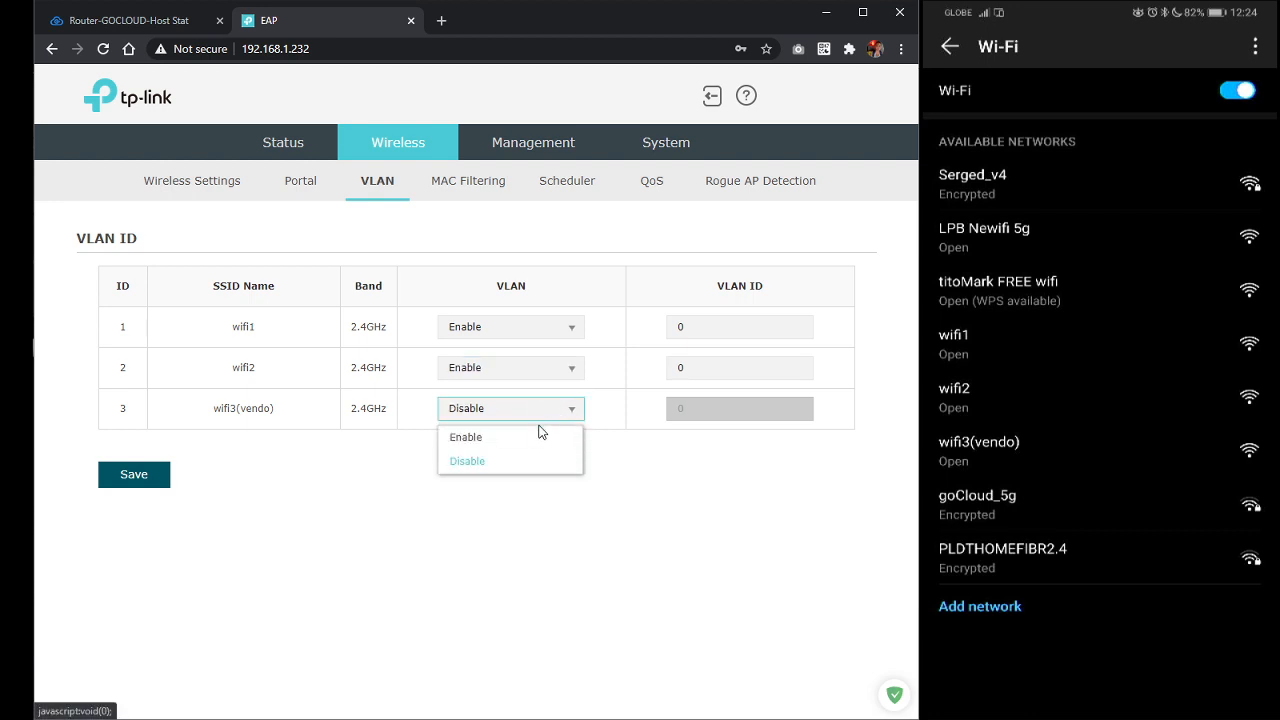
pyautogui.click(462, 436)
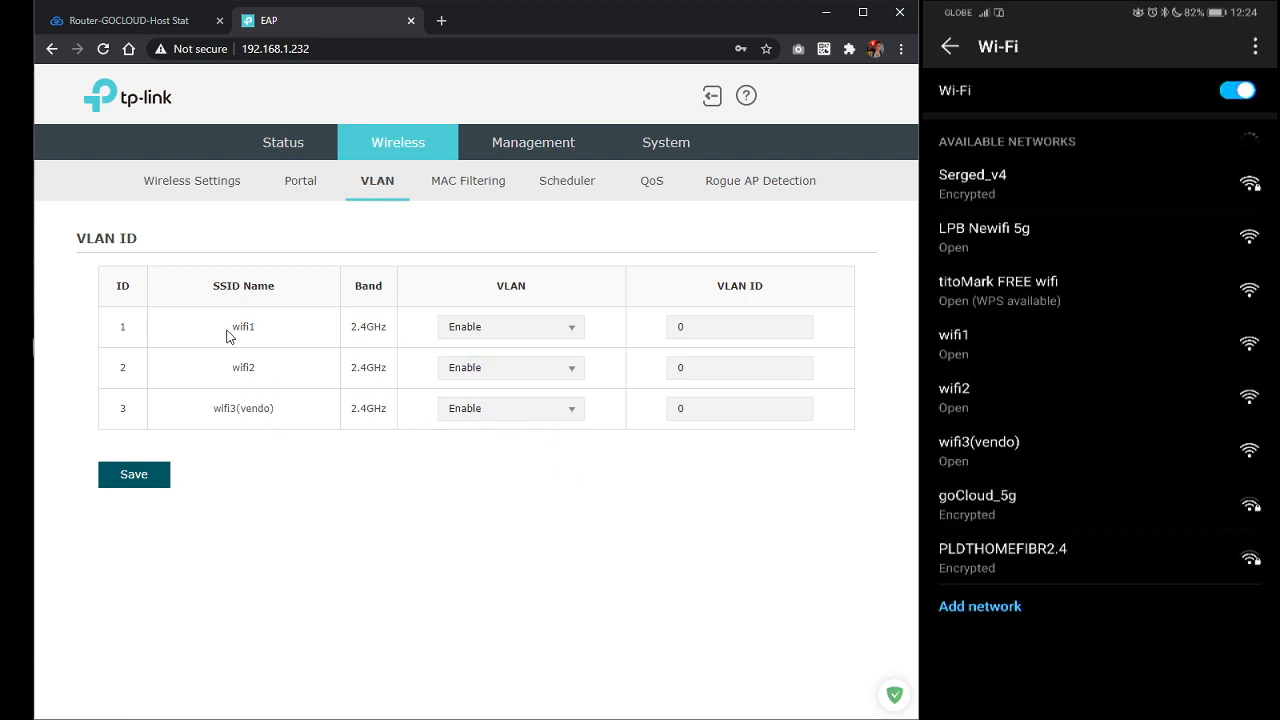
# Set the VLAN IDs to 11 for wifi1, 12 for wifi2 and 13 for wifi3(vendo), and save the settings
pyautogui.doubleClick(681, 333)
pyautogui.write('11')
pyautogui.doubleClick(718, 370)
pyautogui.doubleClick(716, 412)
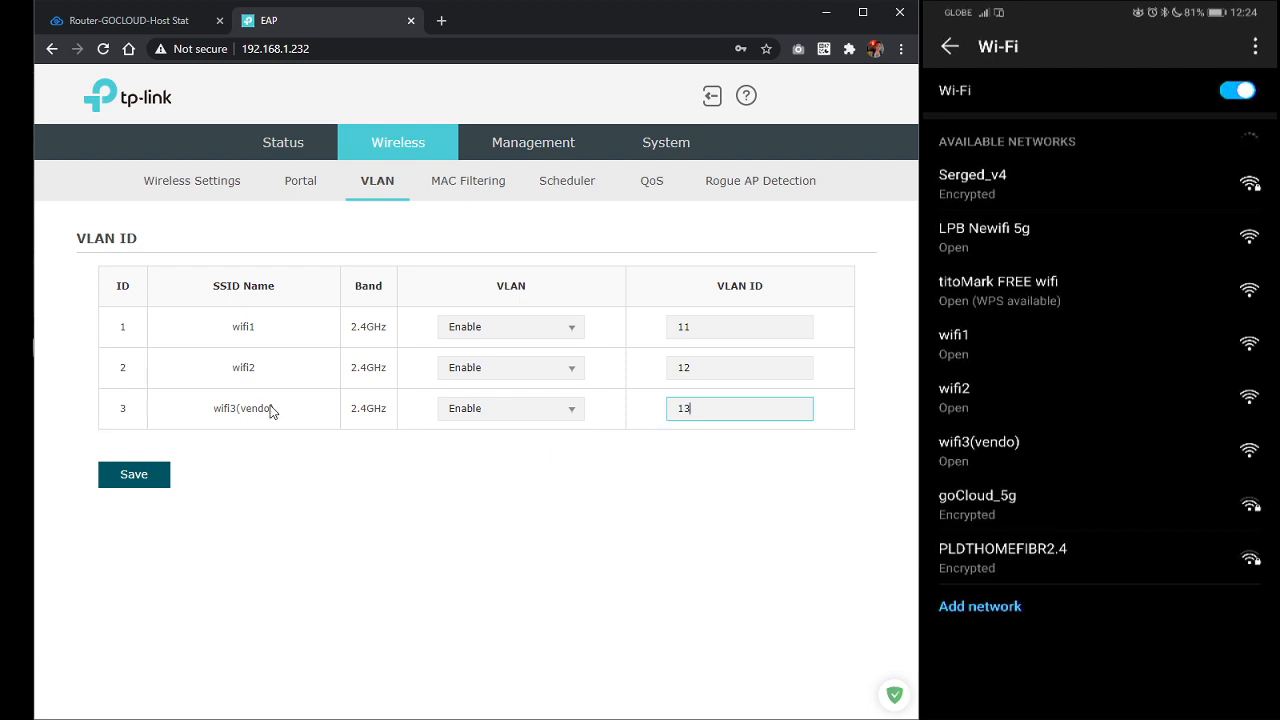
pyautogui.click(141, 487)
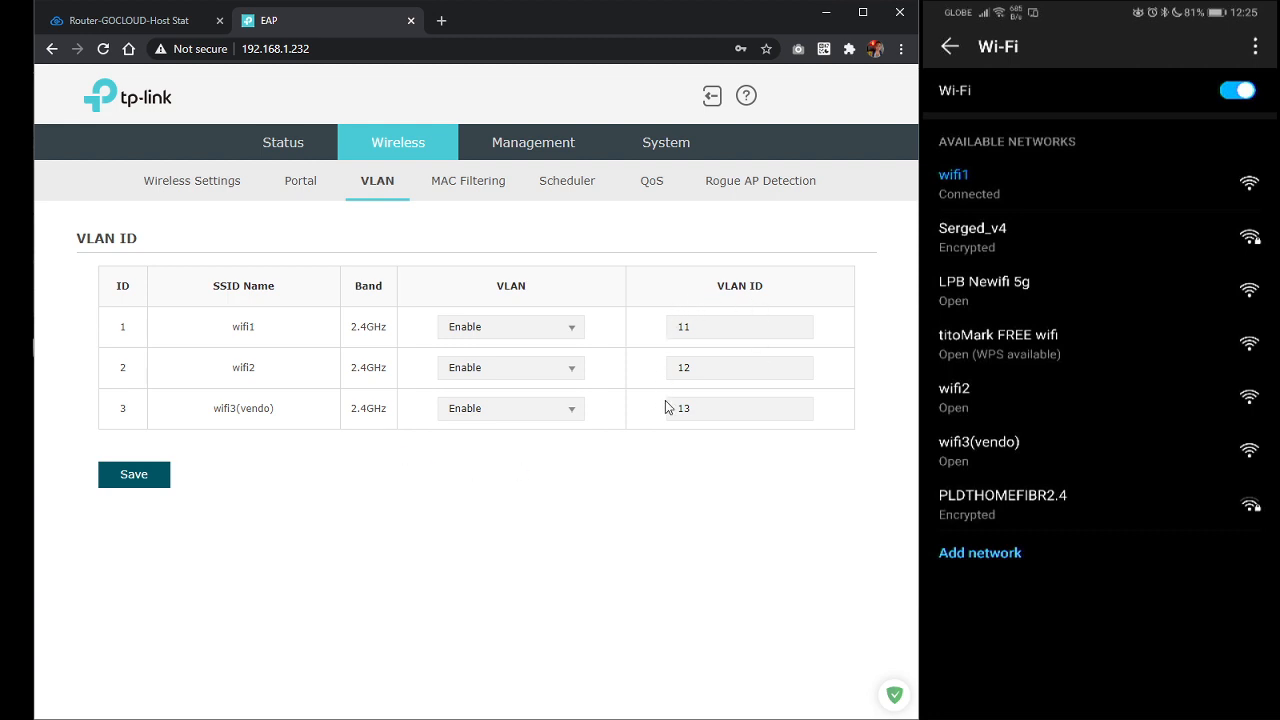
# Open the router's LAN VLAN page and check the VLAN IDs assigned to the SSIDs on the EAP
pyautogui.click(153, 28)
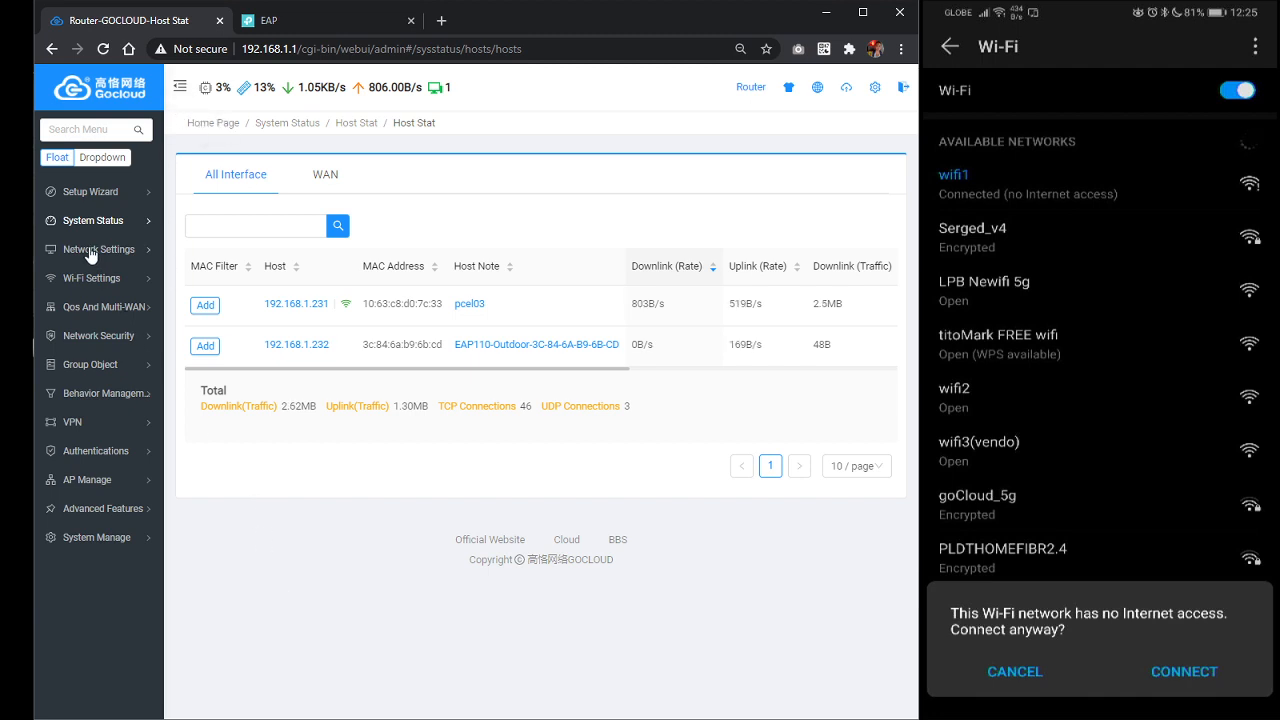
pyautogui.moveTo(90, 250)
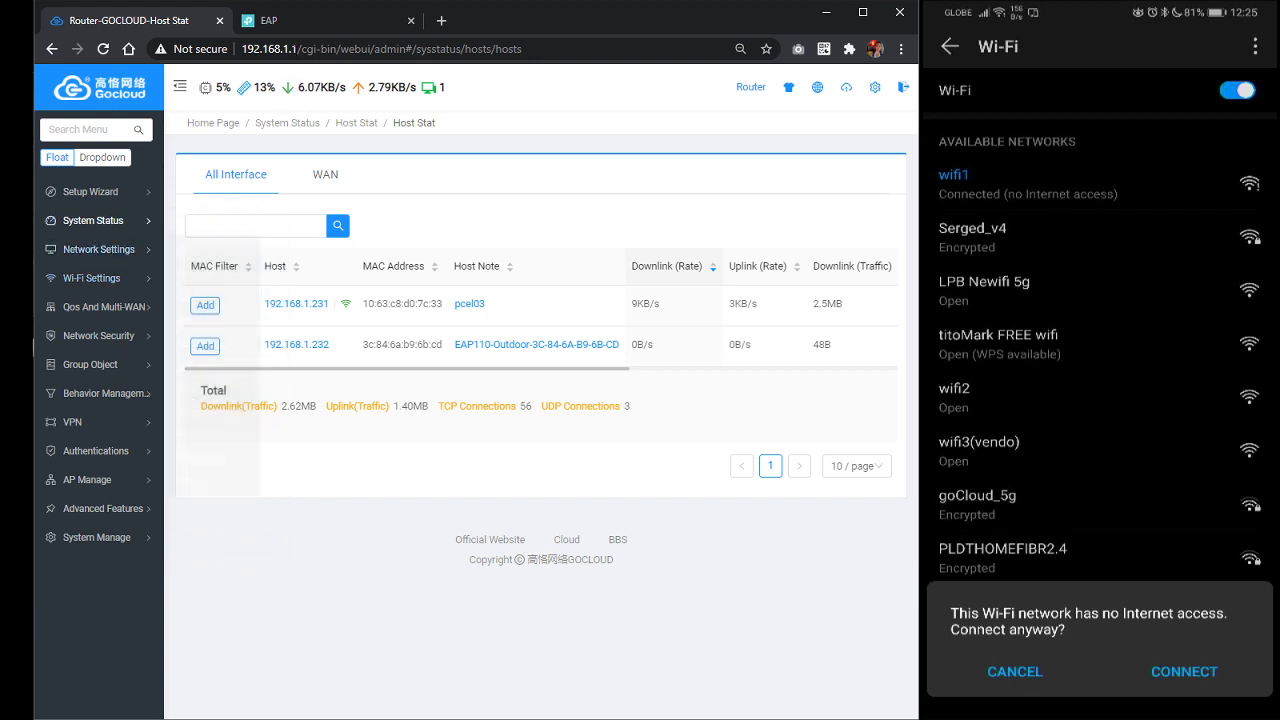
pyautogui.click(305, 24)
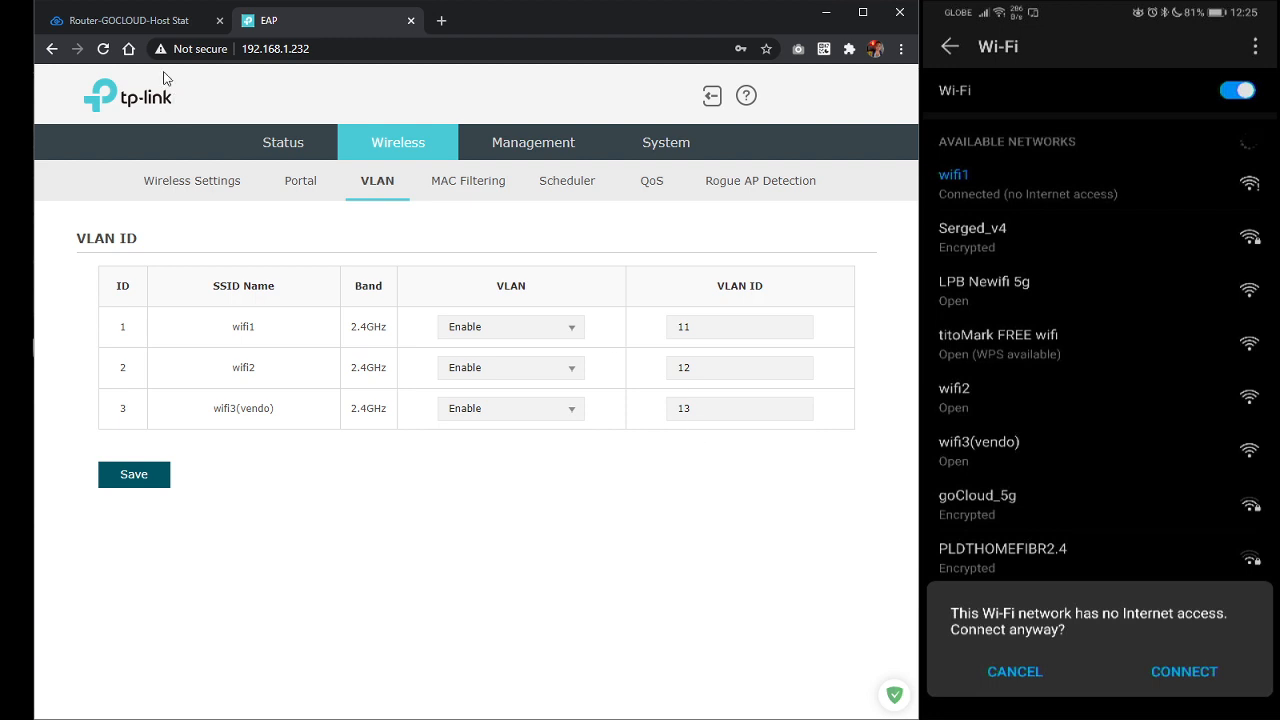
pyautogui.click(150, 20)
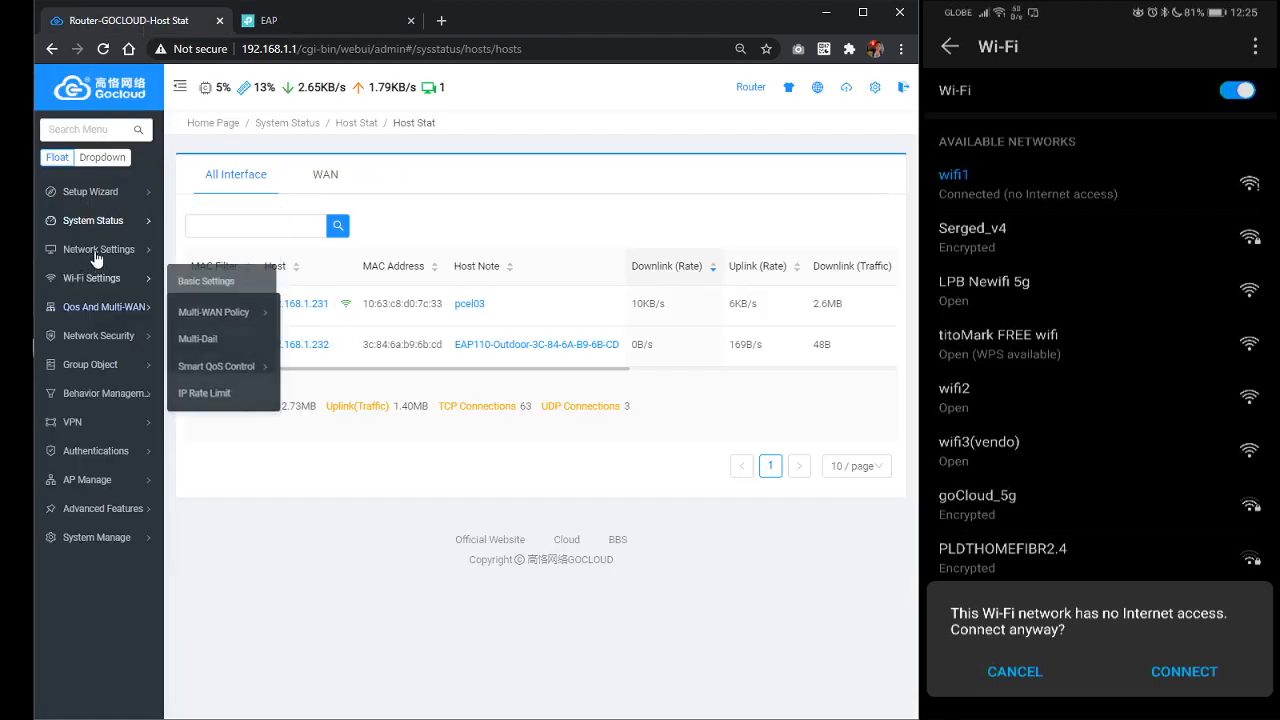
pyautogui.moveTo(205, 285)
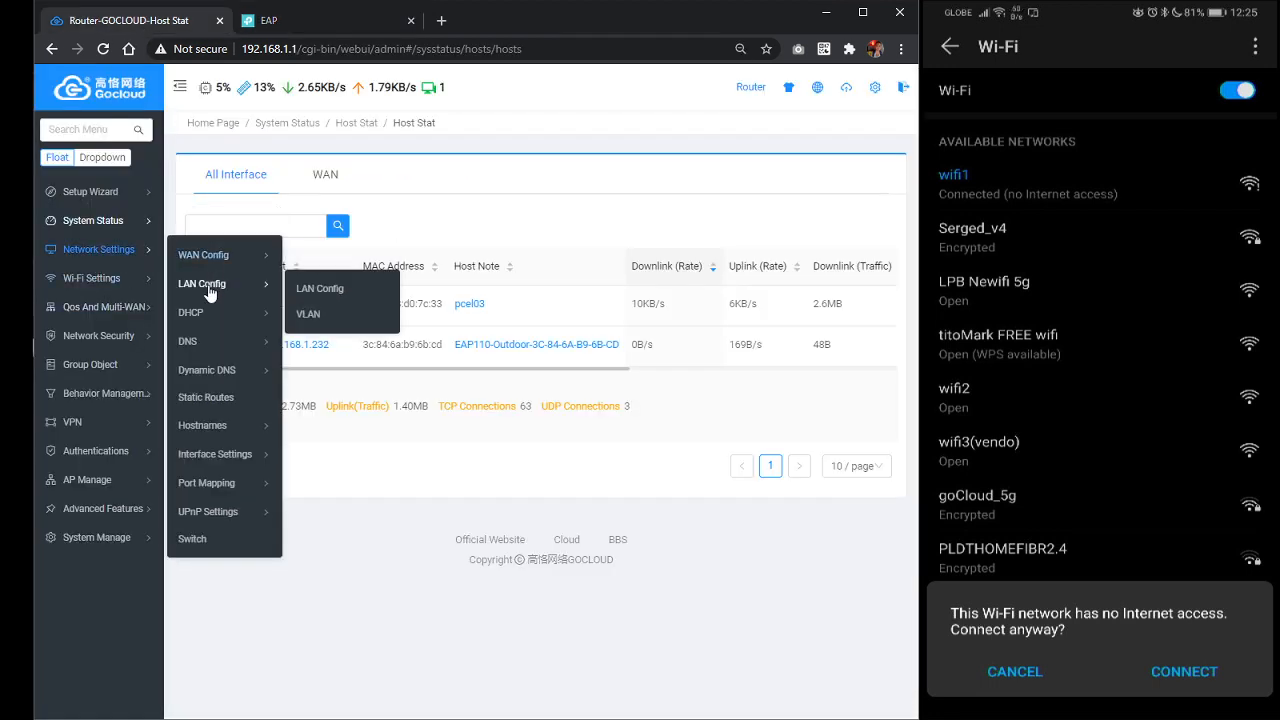
pyautogui.click(309, 315)
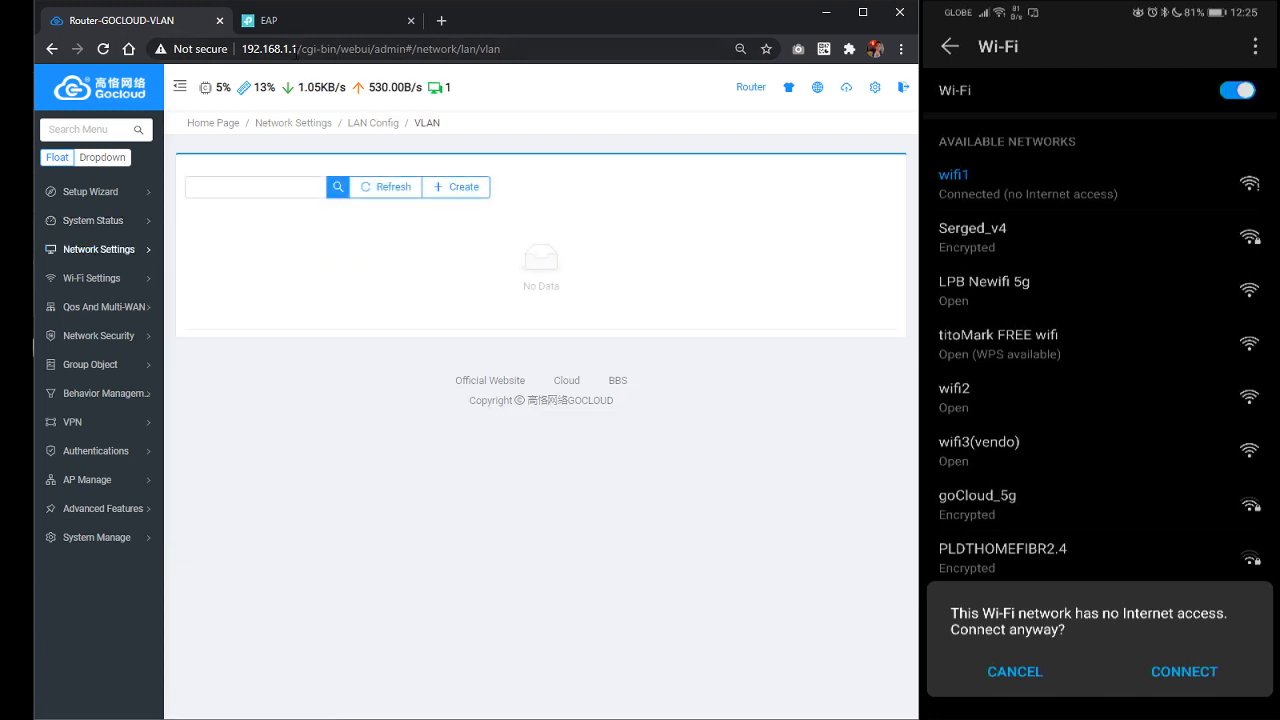
pyautogui.click(300, 22)
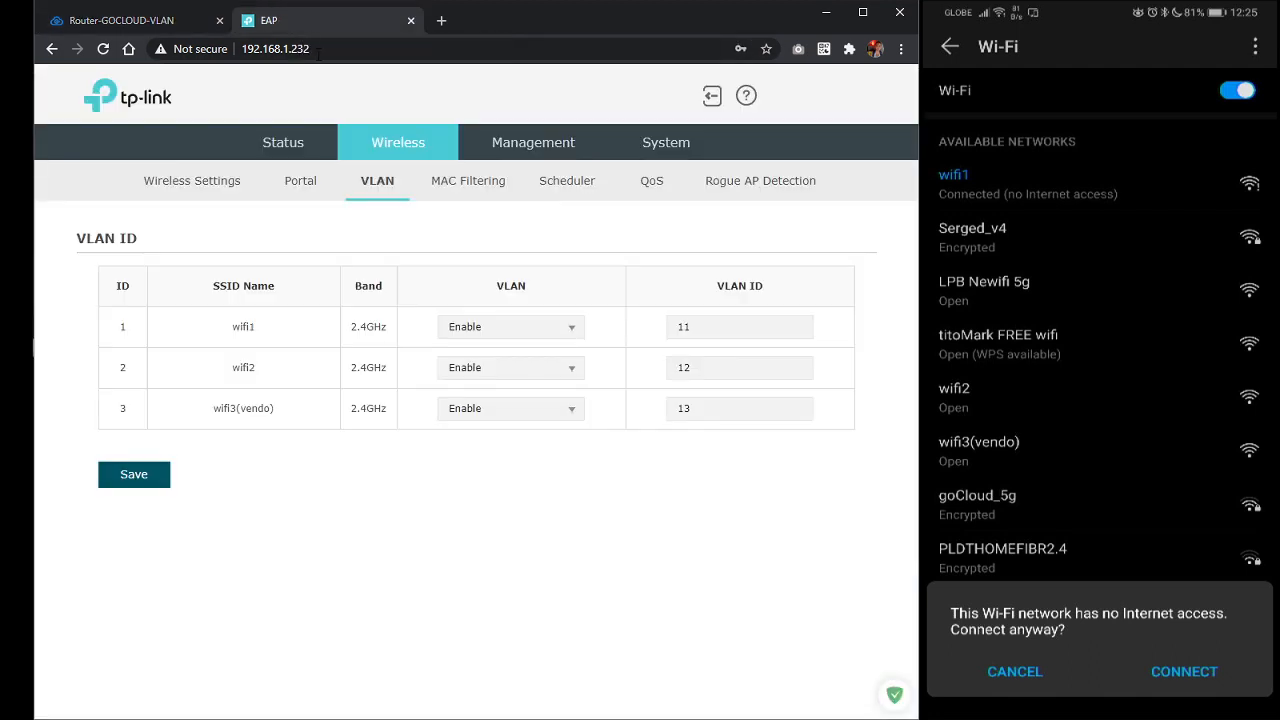
pyautogui.click(145, 22)
pyautogui.click(452, 187)
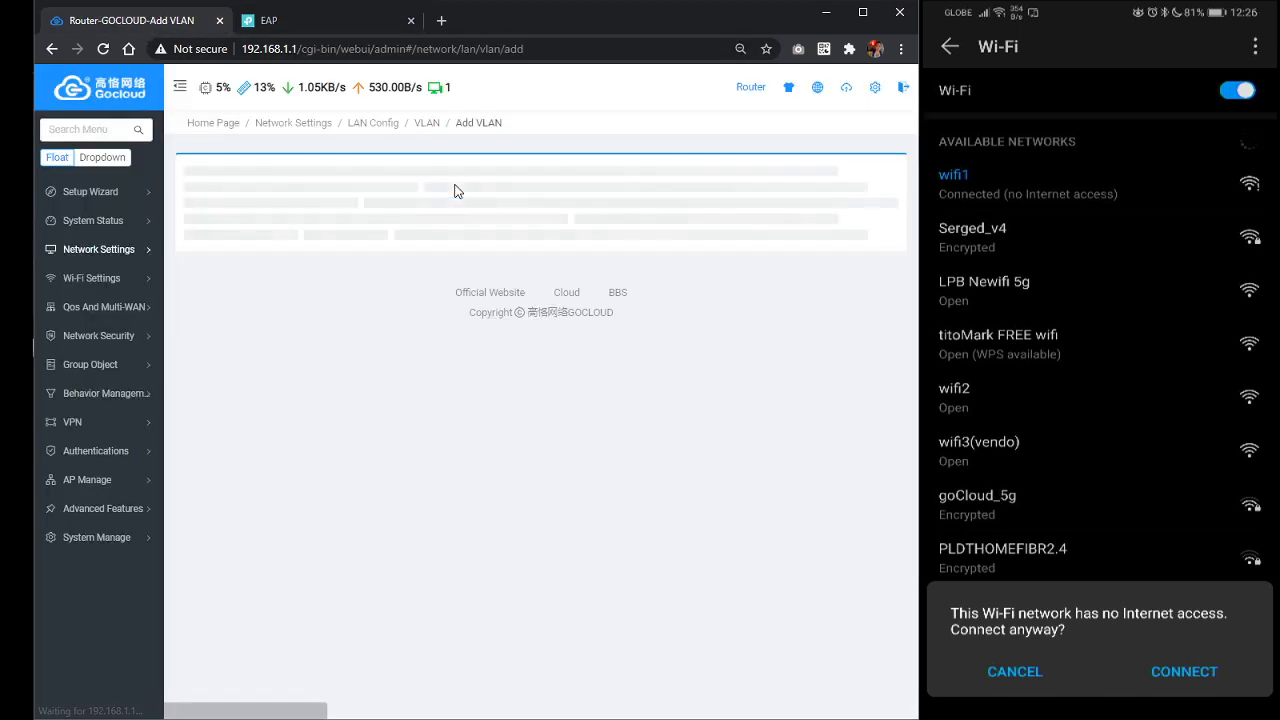
pyautogui.click(442, 179)
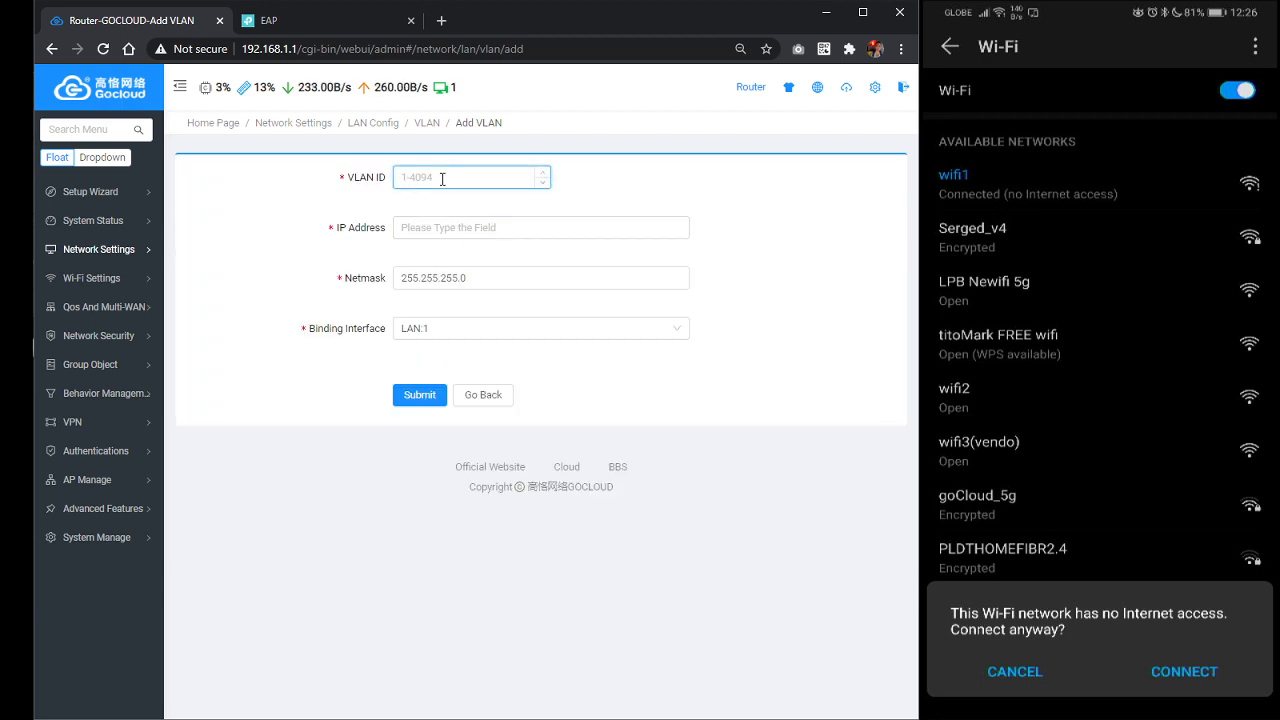
pyautogui.write('11')
pyautogui.press('Tab')
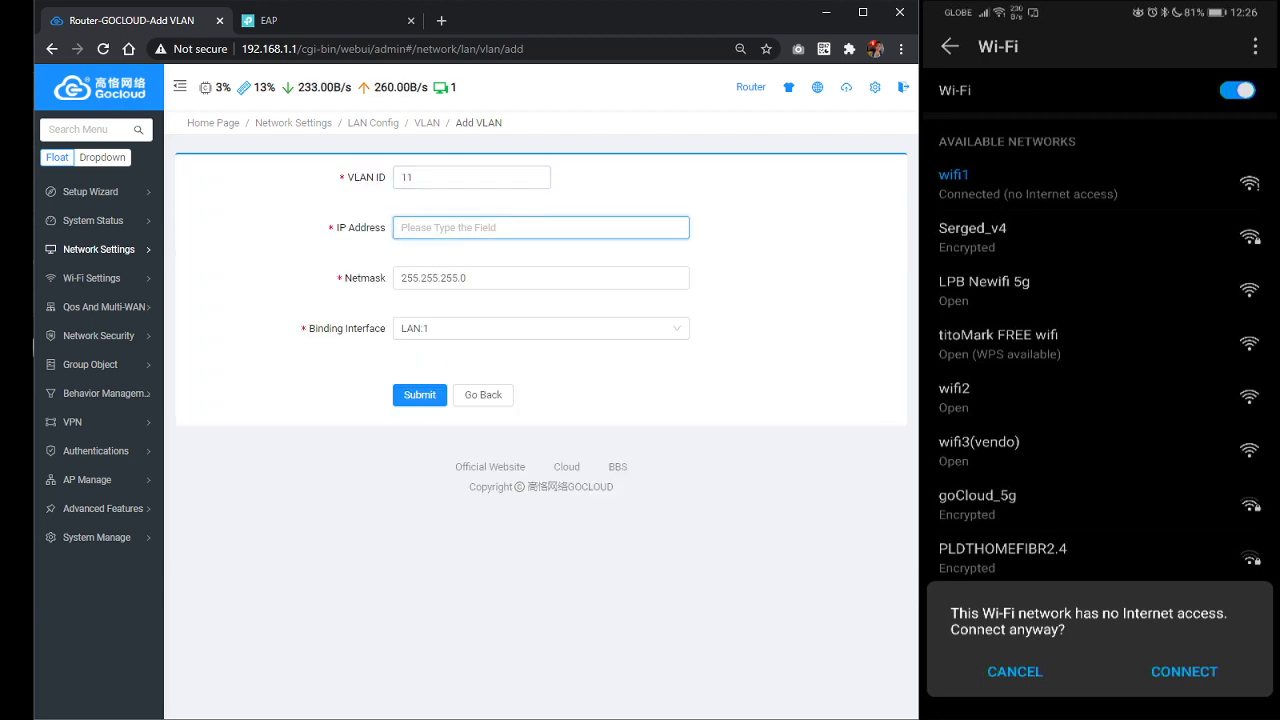
pyautogui.write('11.0.0.1')
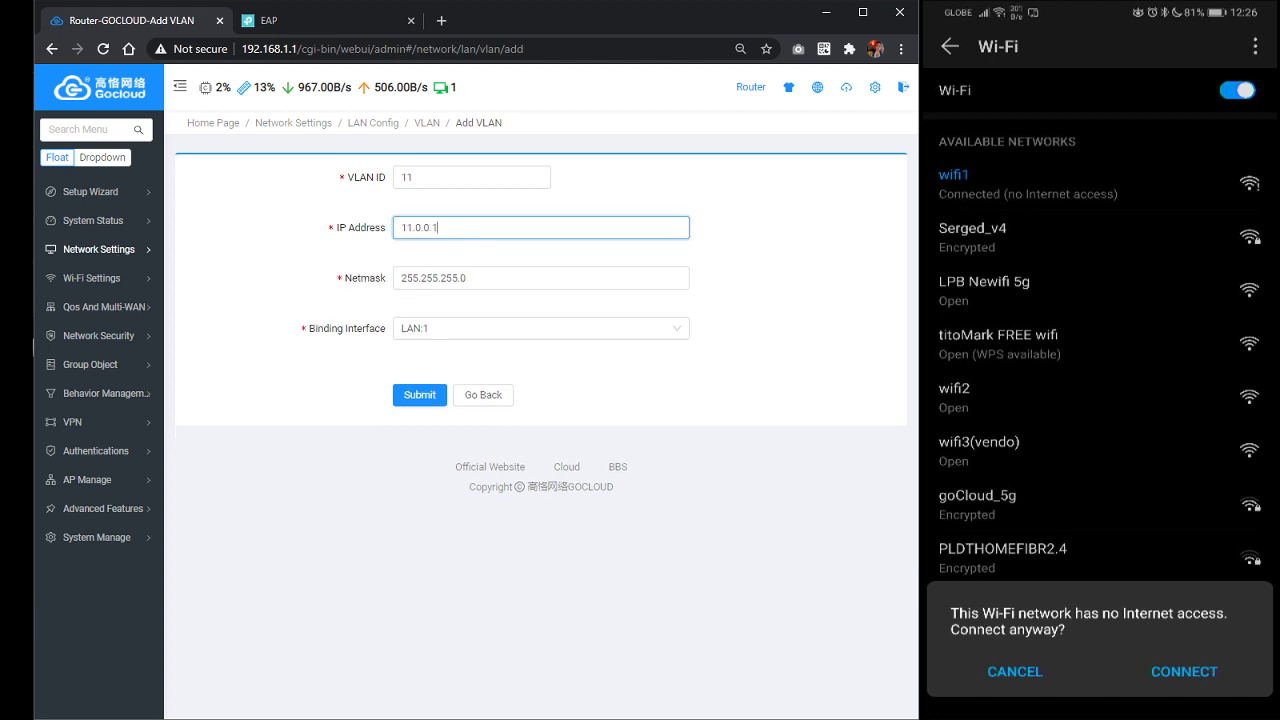
pyautogui.click(474, 278)
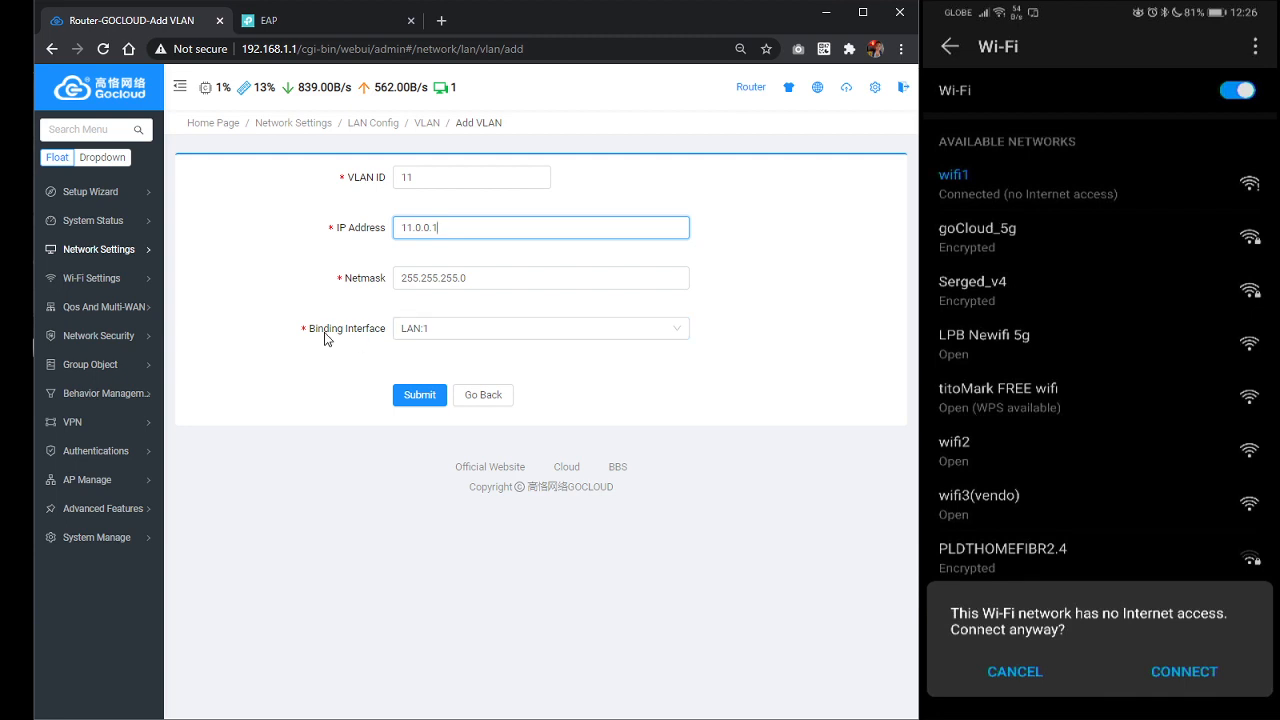
# Examine the port panel status on the router's overview page to identify the LAN port used for binding
pyautogui.click(75, 83)
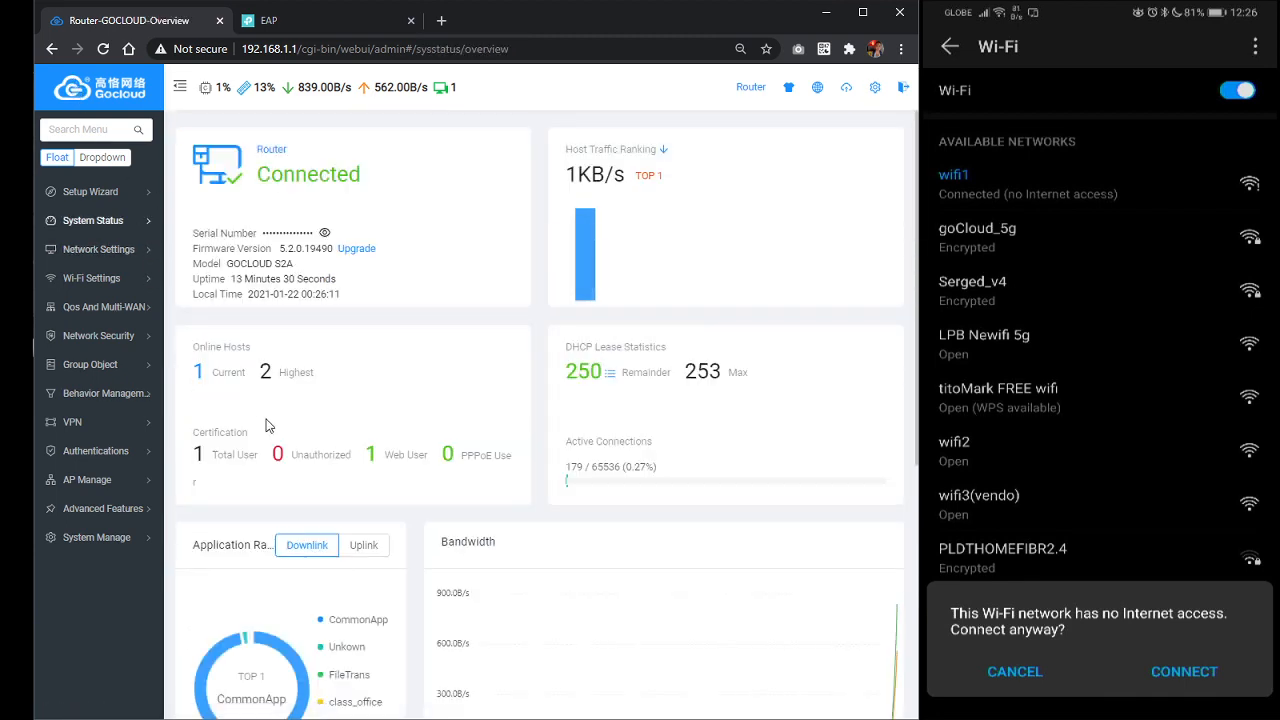
pyautogui.moveTo(100, 220)
pyautogui.scroll(-6, 517, 383)
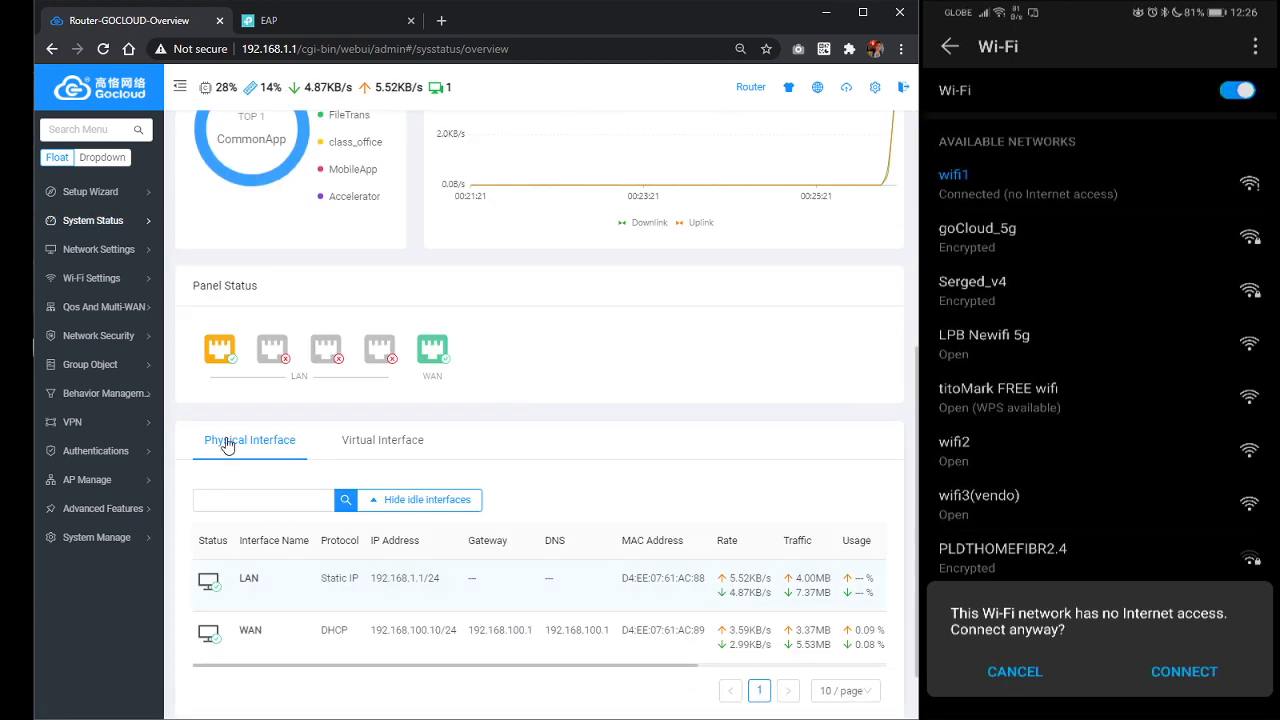
pyautogui.moveTo(230, 355)
pyautogui.moveTo(448, 358)
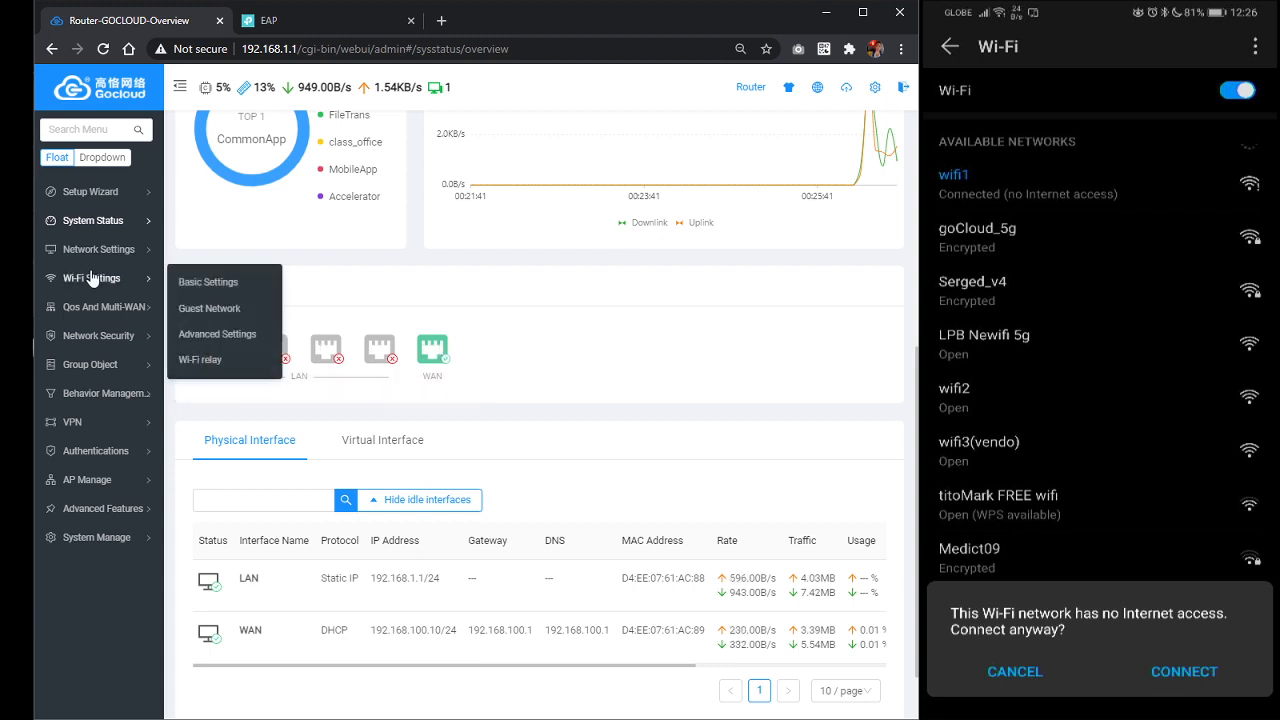
# Create VLAN 11 on the router with IP address 11.0.0.1, netmask 255.255.255.0 and binding interface LAN:1
pyautogui.moveTo(100, 256)
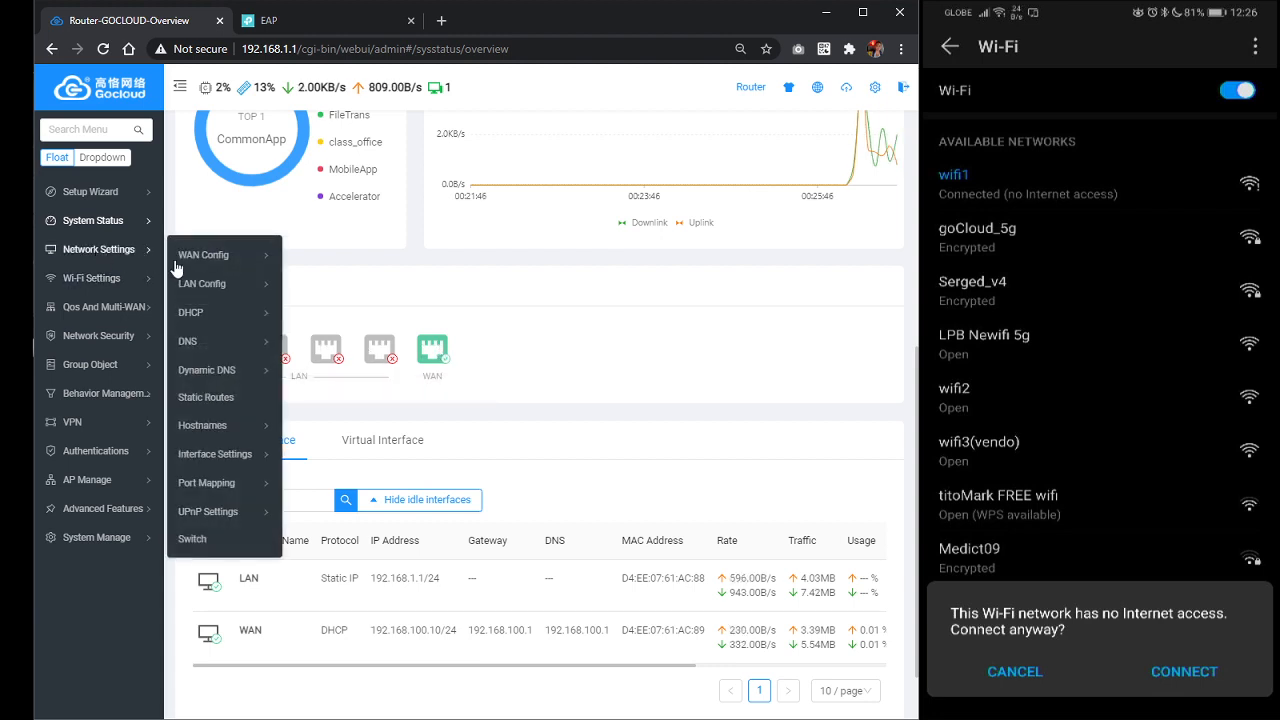
pyautogui.moveTo(195, 286)
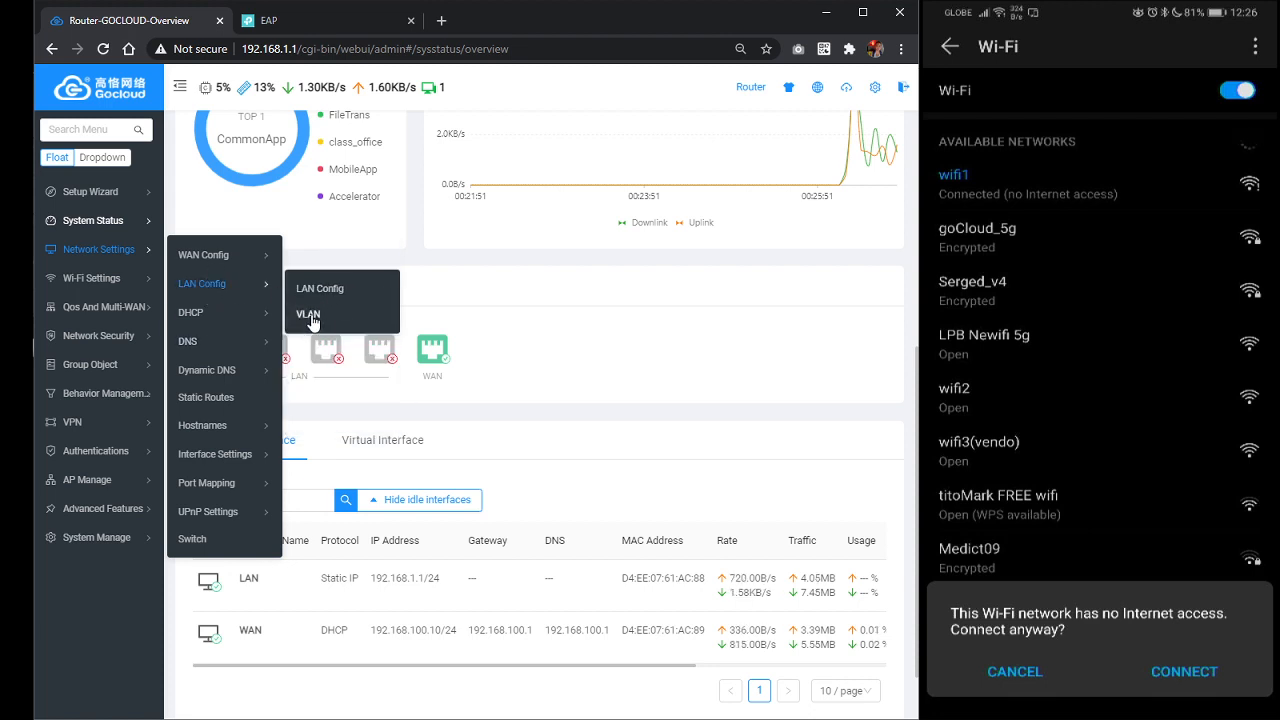
pyautogui.click(311, 320)
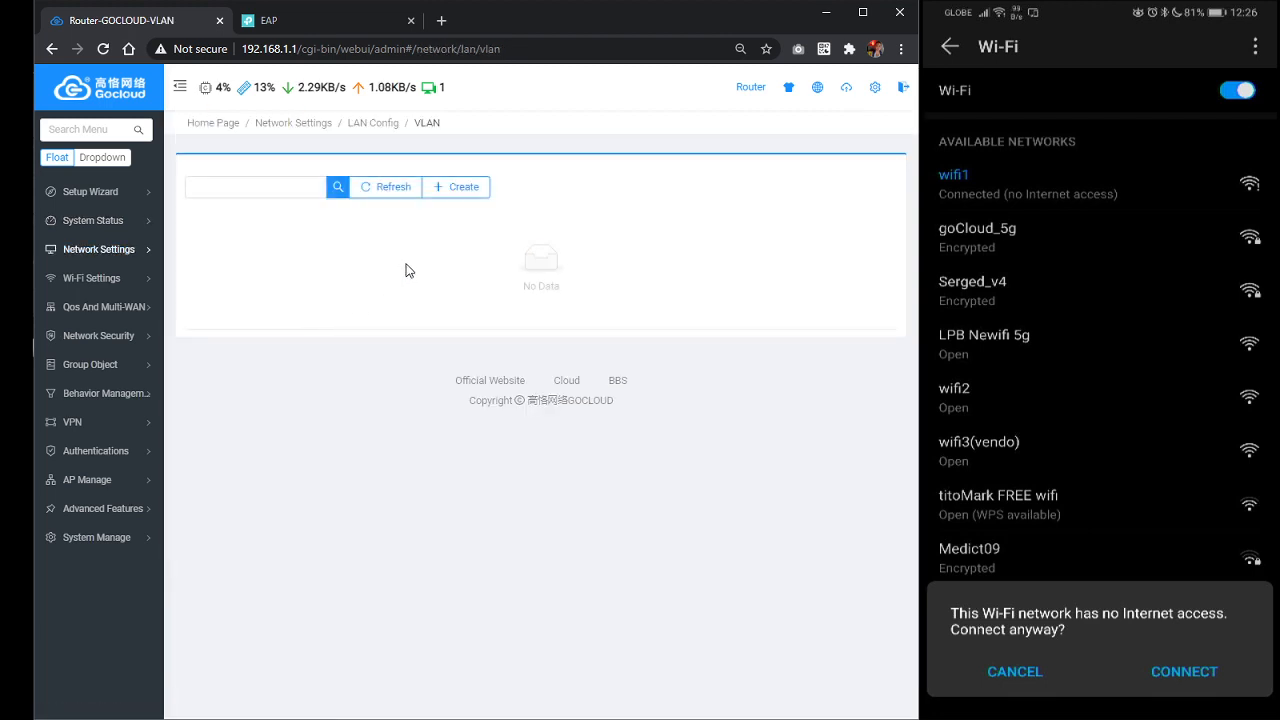
pyautogui.click(450, 196)
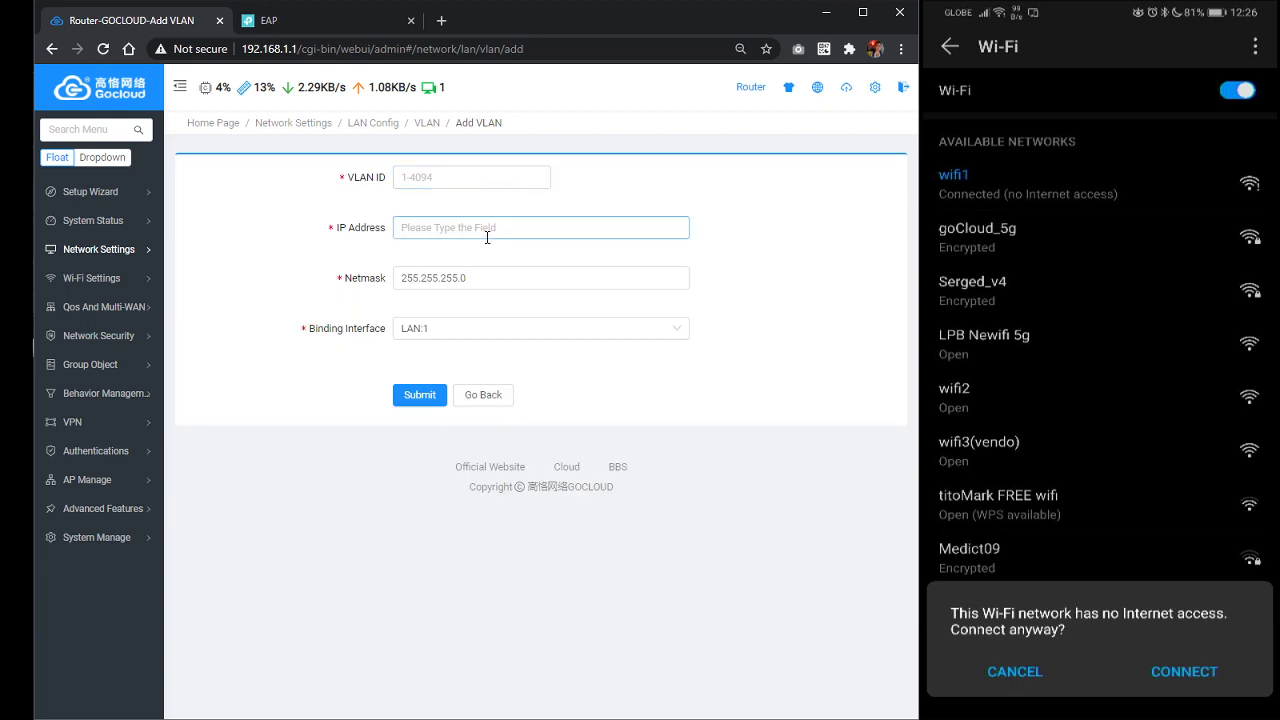
pyautogui.click(446, 177)
pyautogui.write('11')
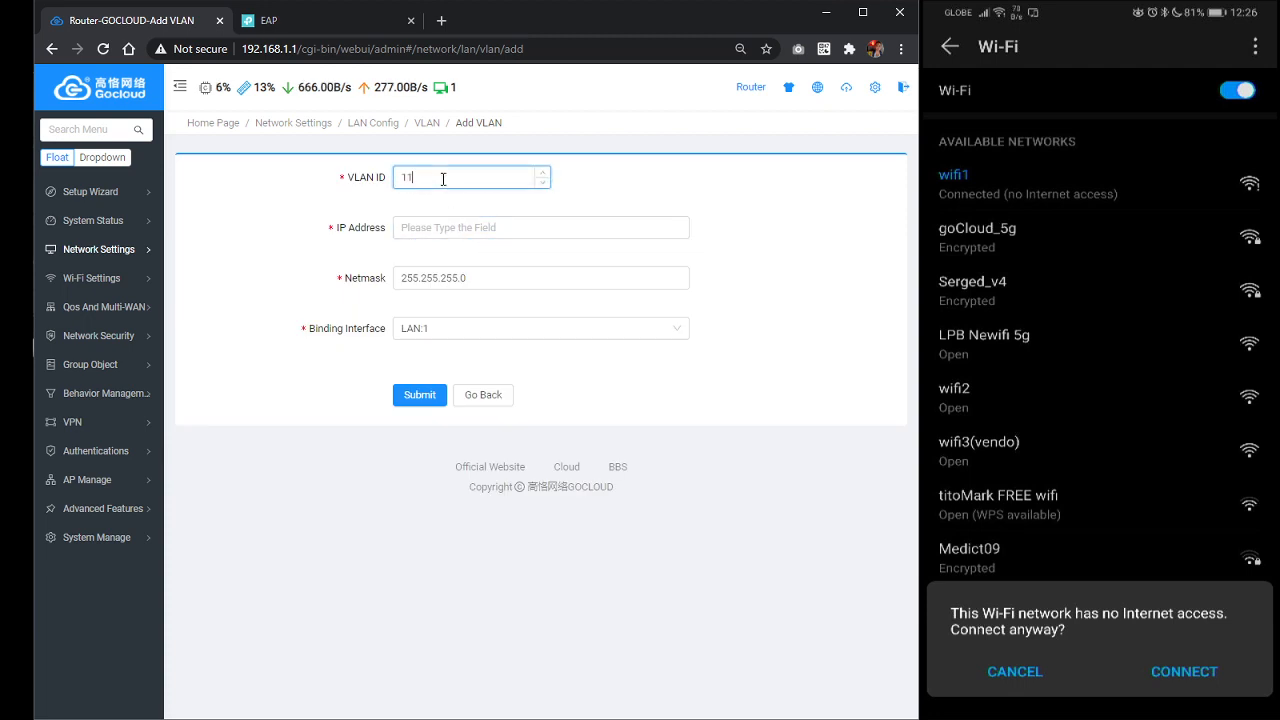
pyautogui.click(469, 224)
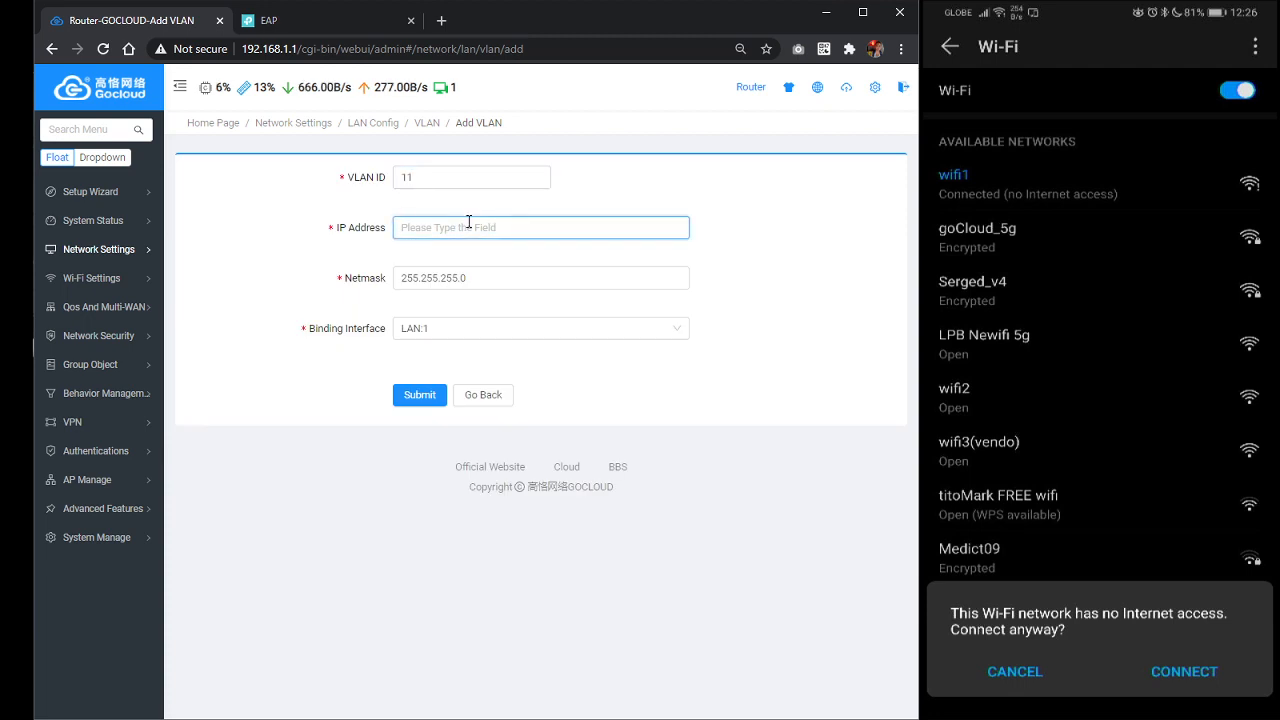
pyautogui.write('11.0.0')
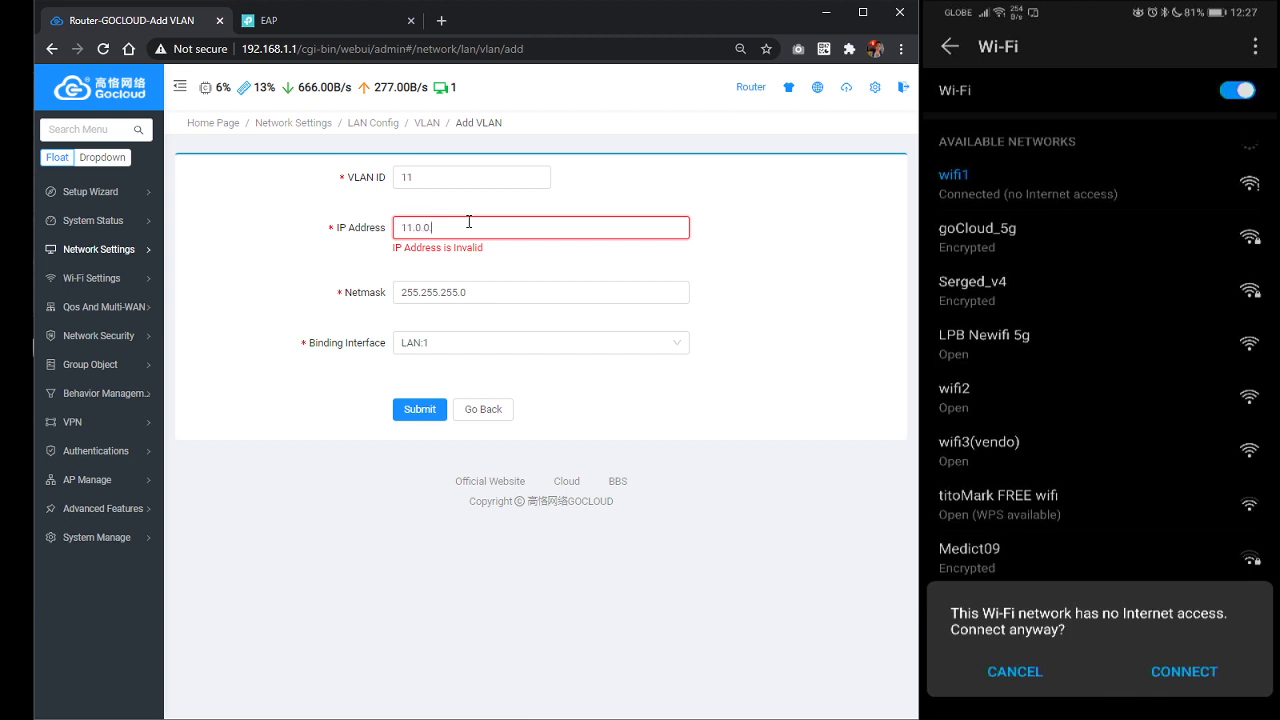
pyautogui.write('.1')
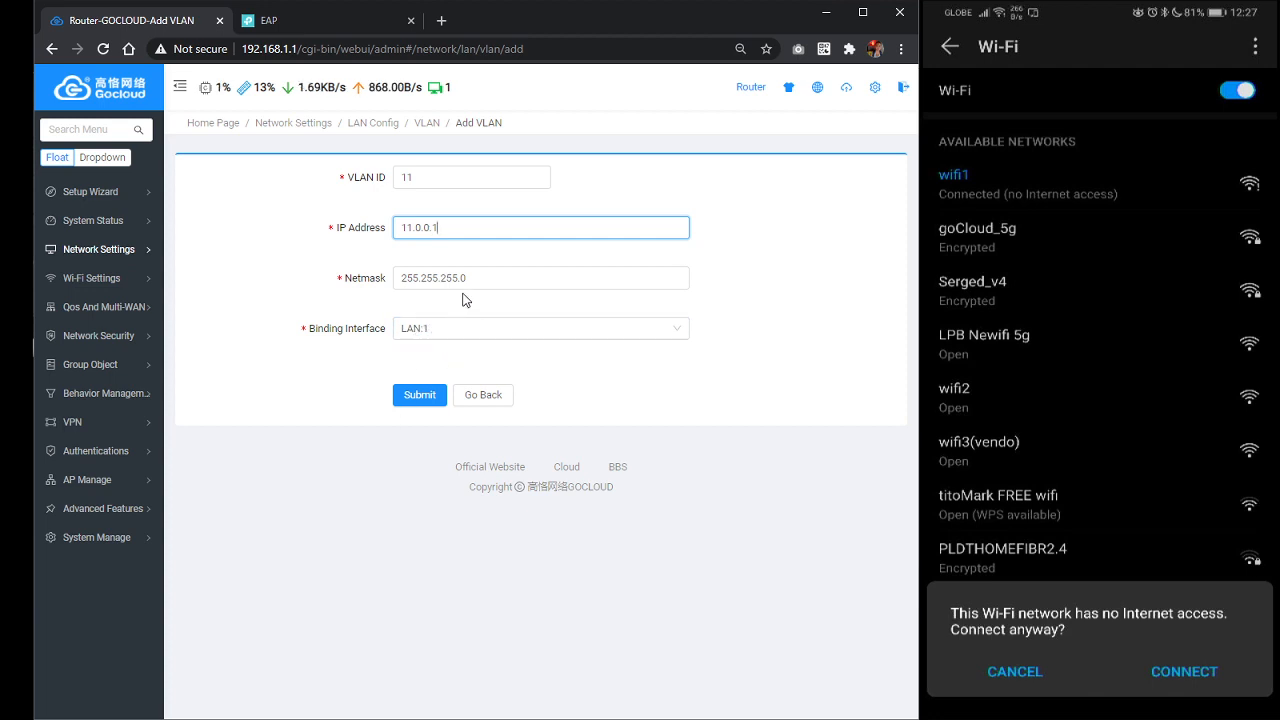
pyautogui.click(424, 399)
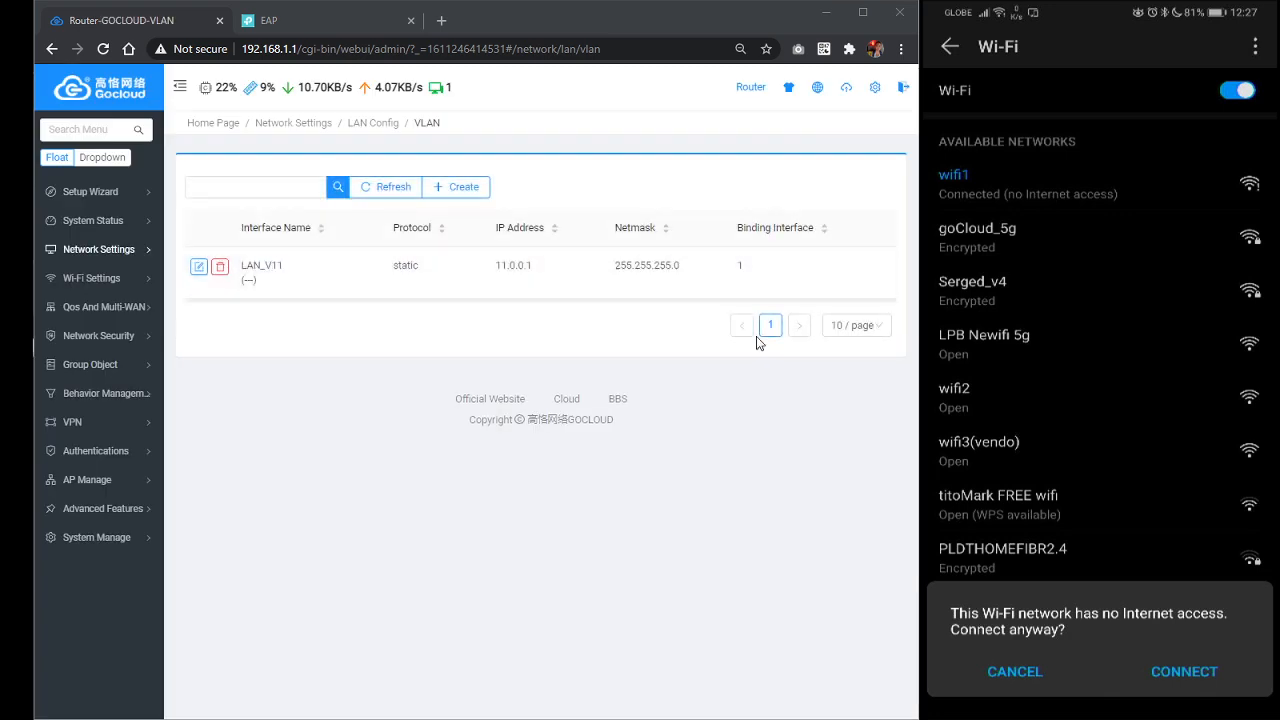
# Create VLAN 12 on the router with IP address 12.0.0.1, netmask 255.255.255.0 and binding interface LAN:1
pyautogui.click(466, 192)
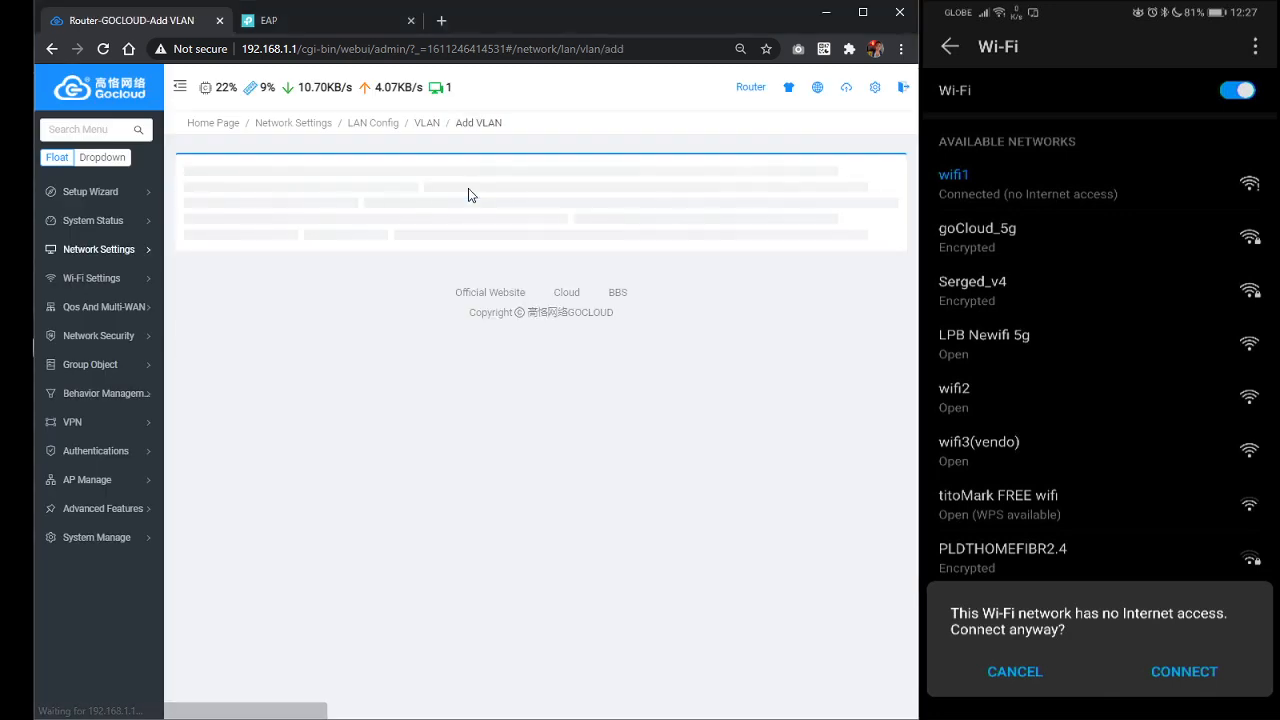
pyautogui.click(443, 180)
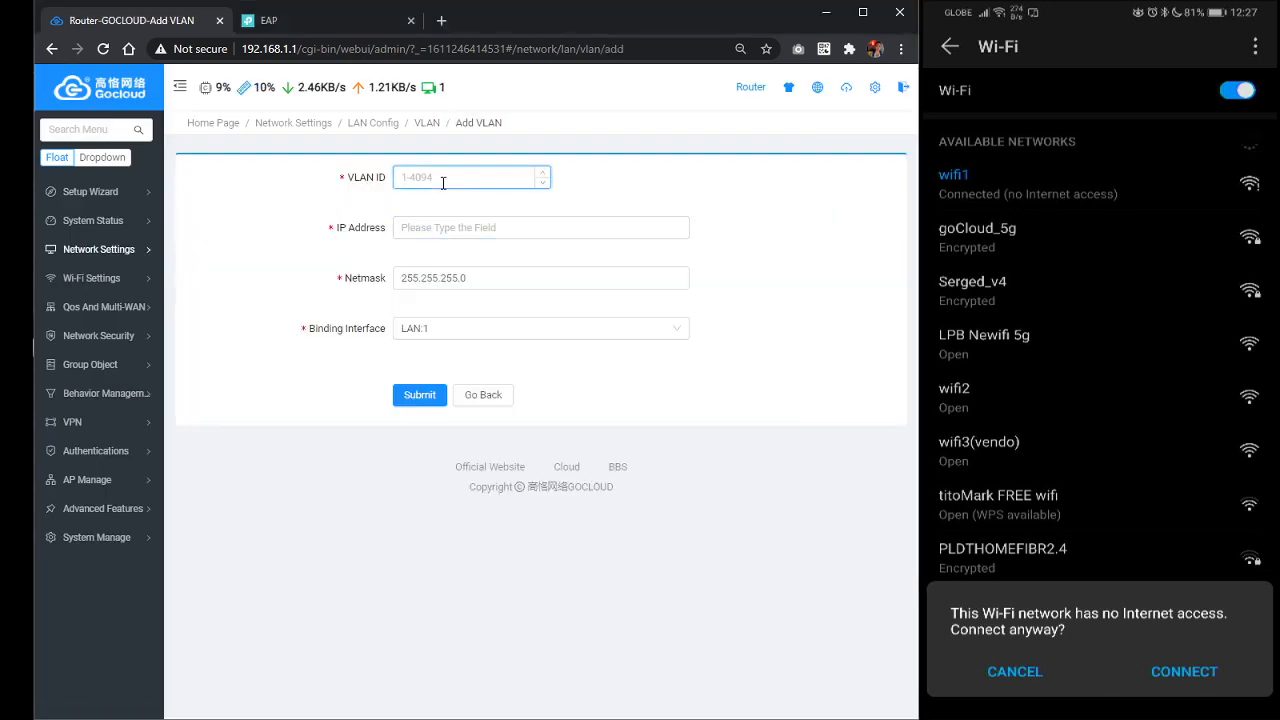
pyautogui.write('12')
pyautogui.click(461, 234)
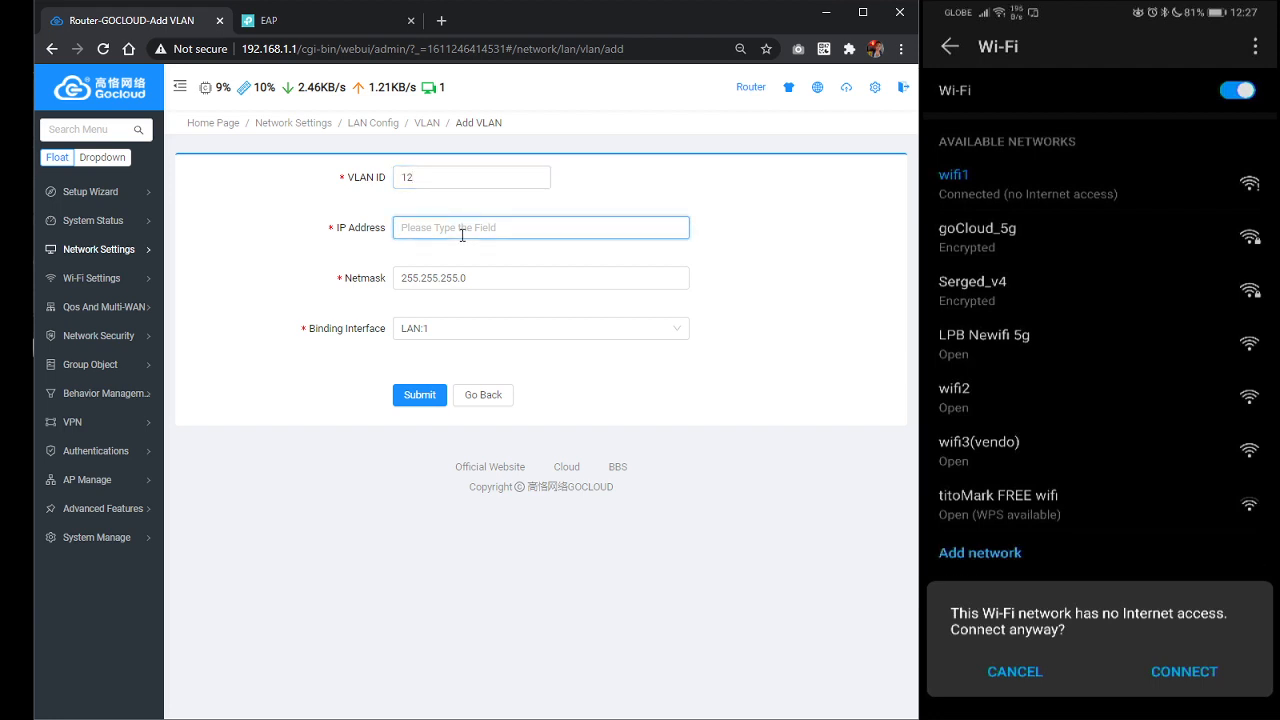
pyautogui.write('12')
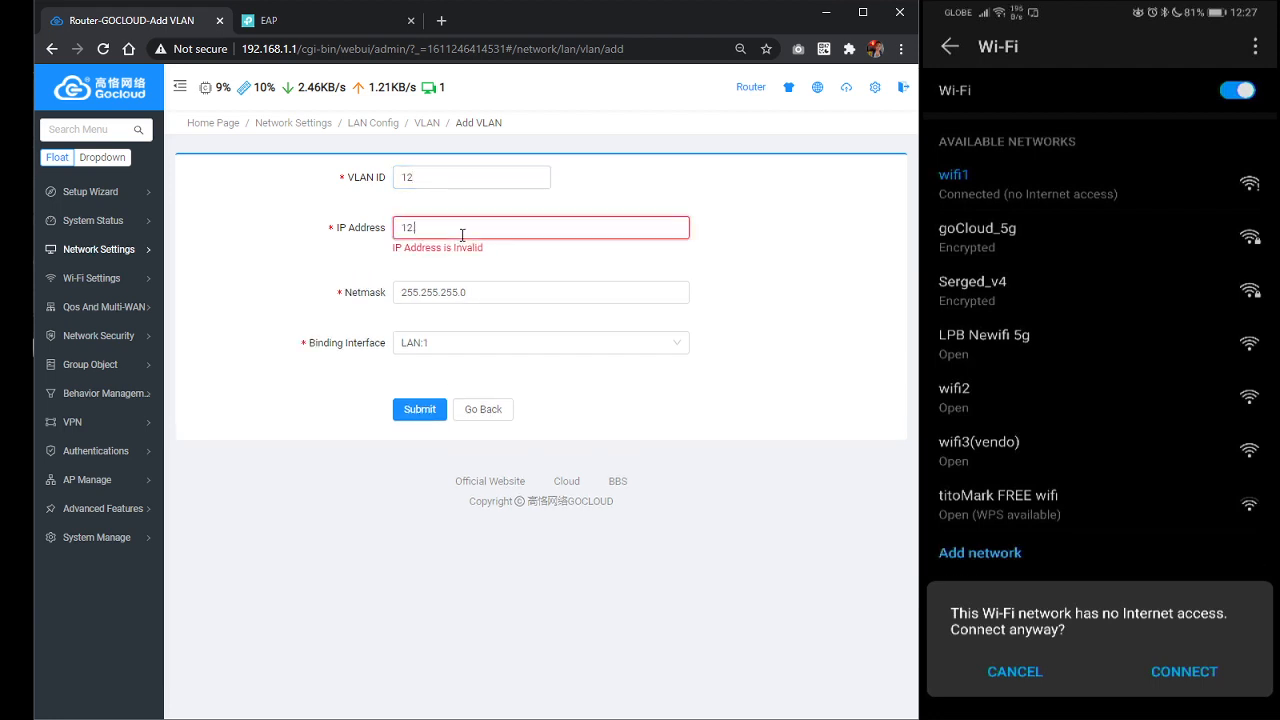
pyautogui.write('.0.0.1')
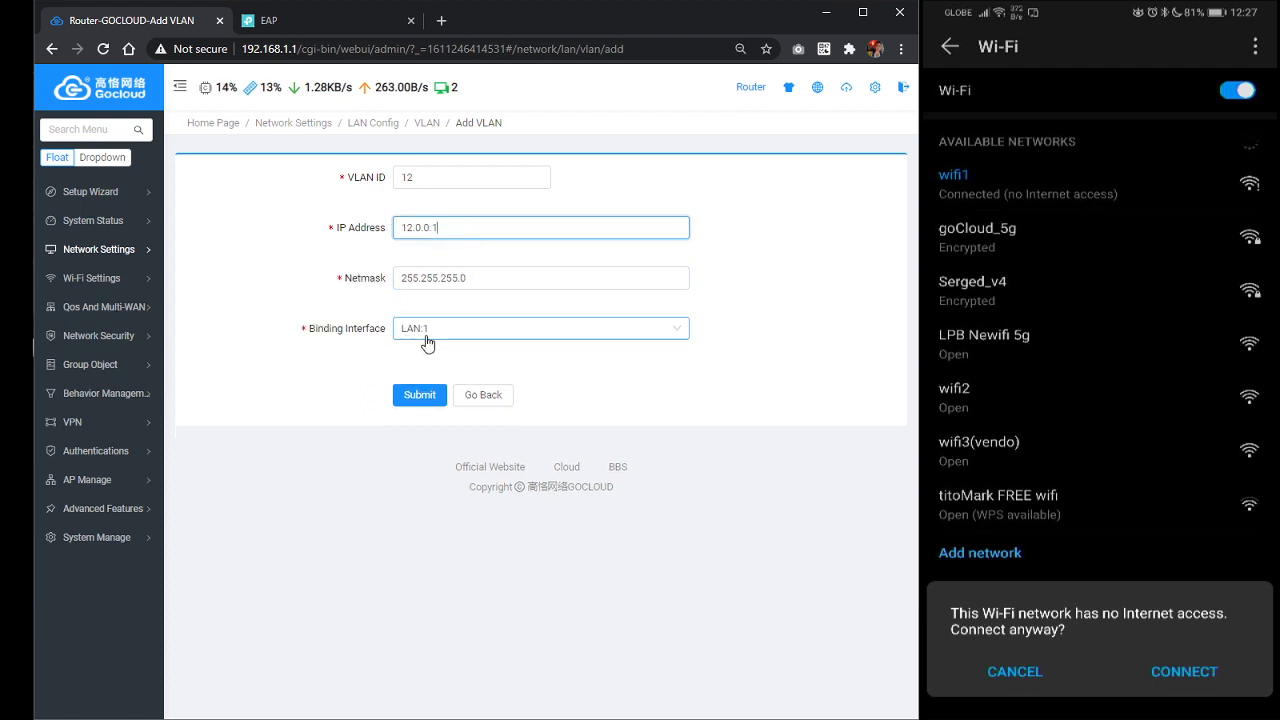
pyautogui.click(423, 412)
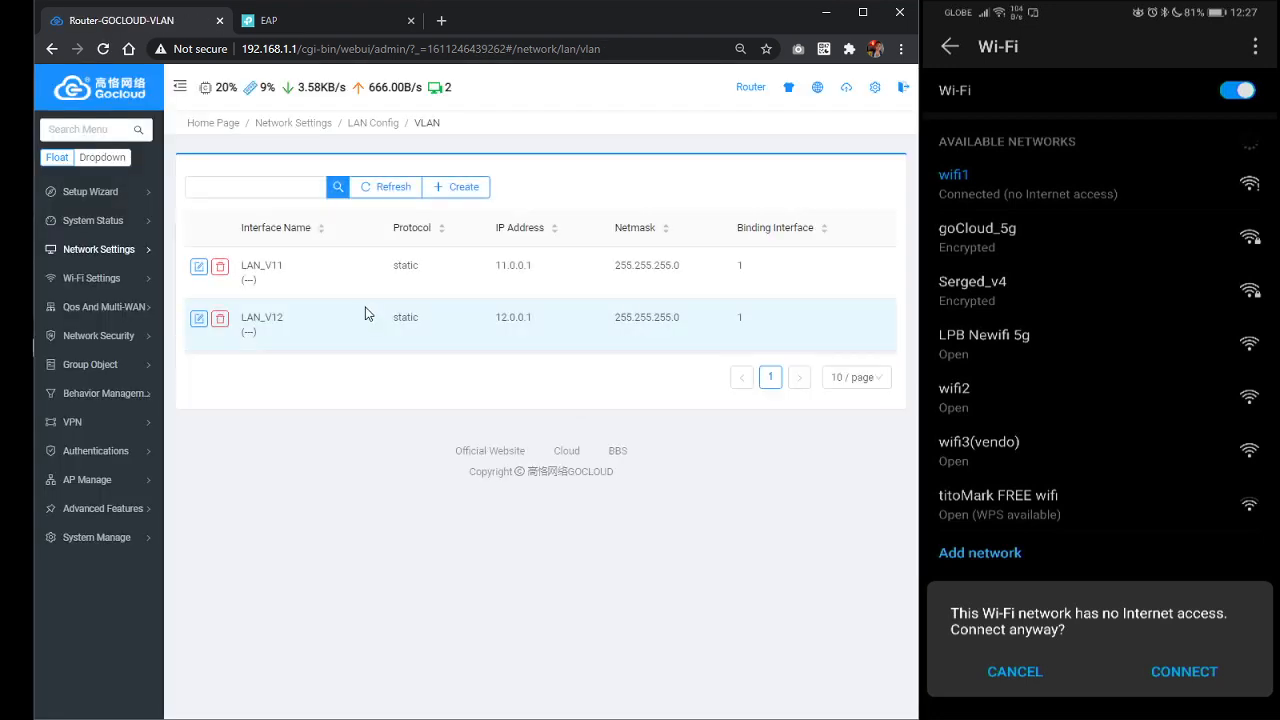
# Start a new VLAN entry on the router with VLAN ID 13 and IP address 10.0.31.253
pyautogui.click(465, 197)
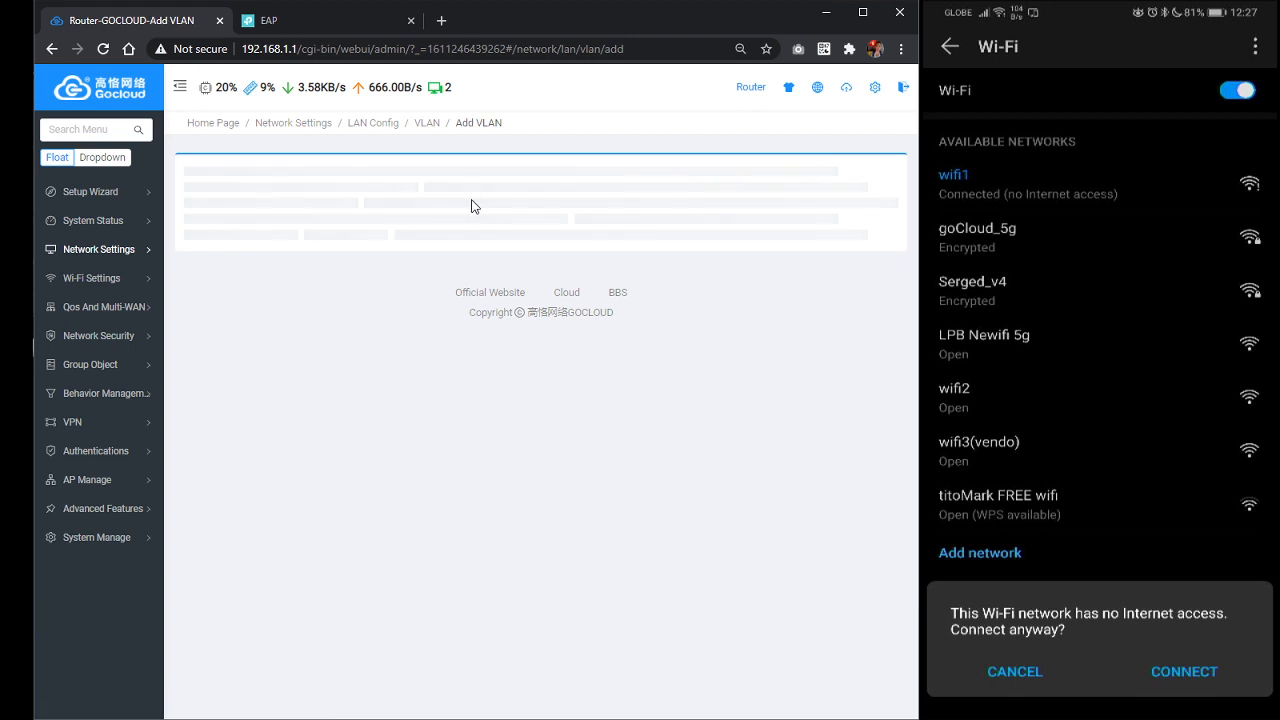
pyautogui.click(451, 179)
pyautogui.write('1')
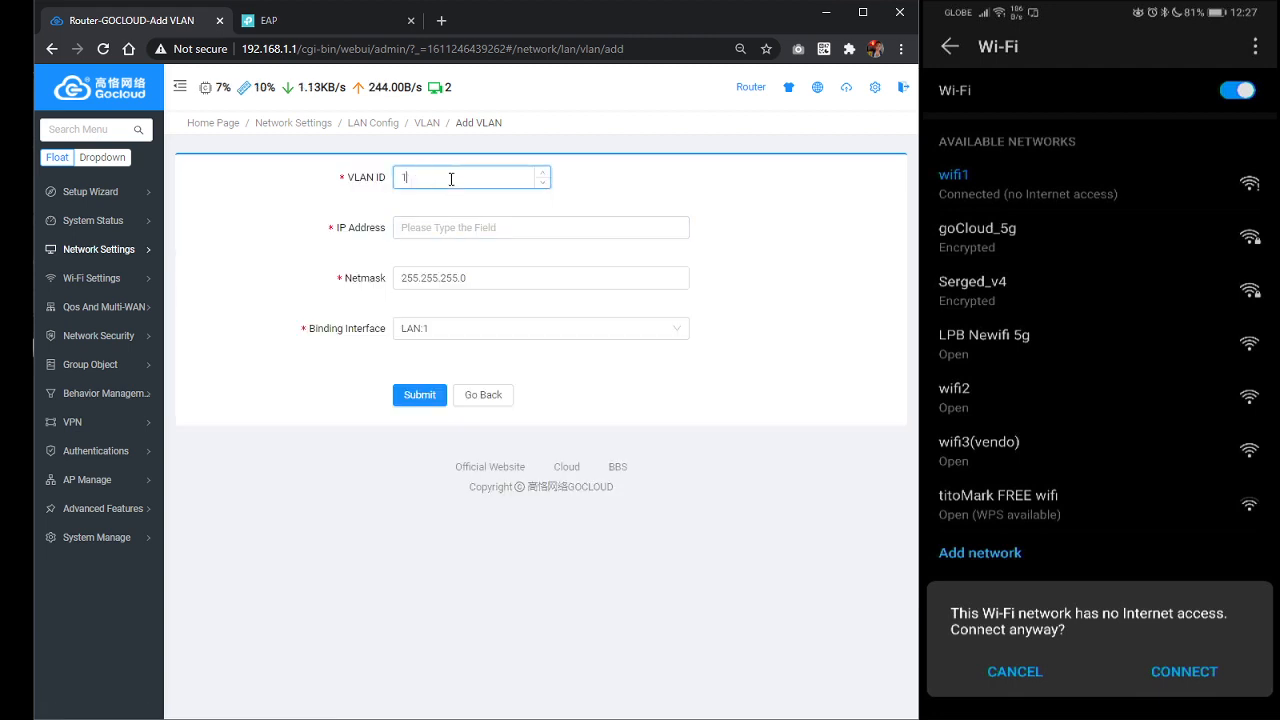
pyautogui.write('3')
pyautogui.click(447, 229)
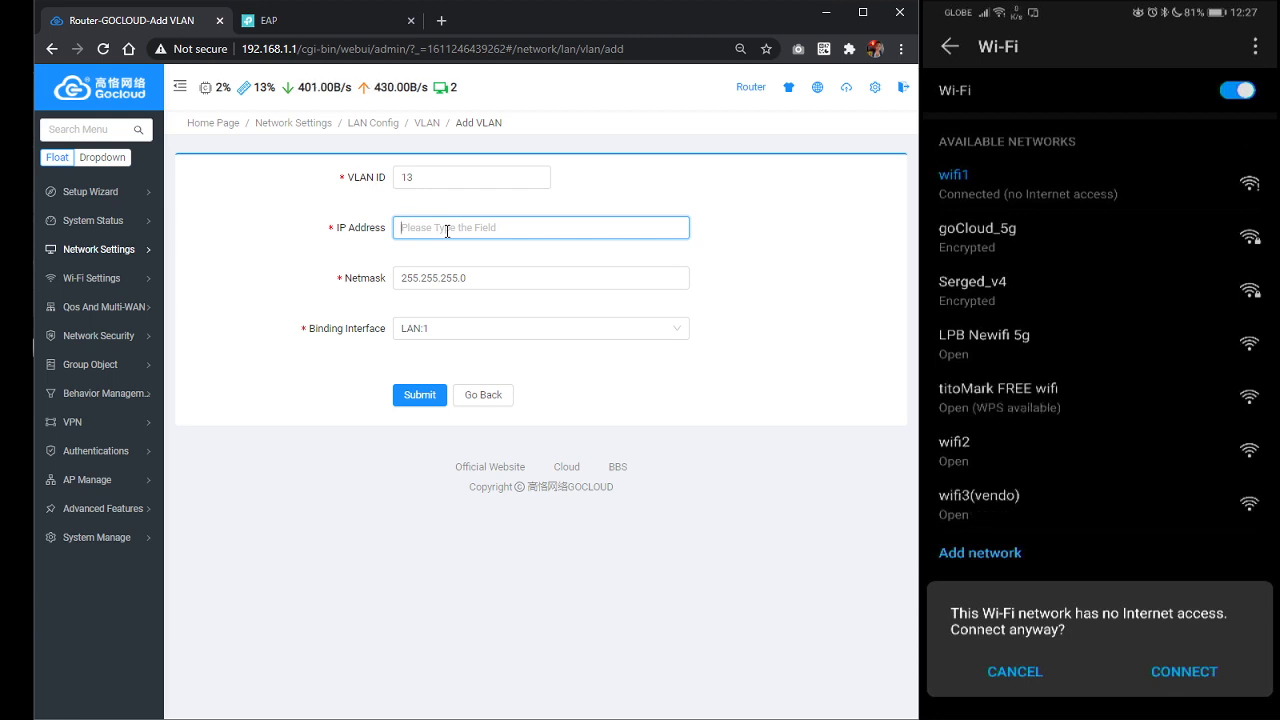
pyautogui.write('10.0.')
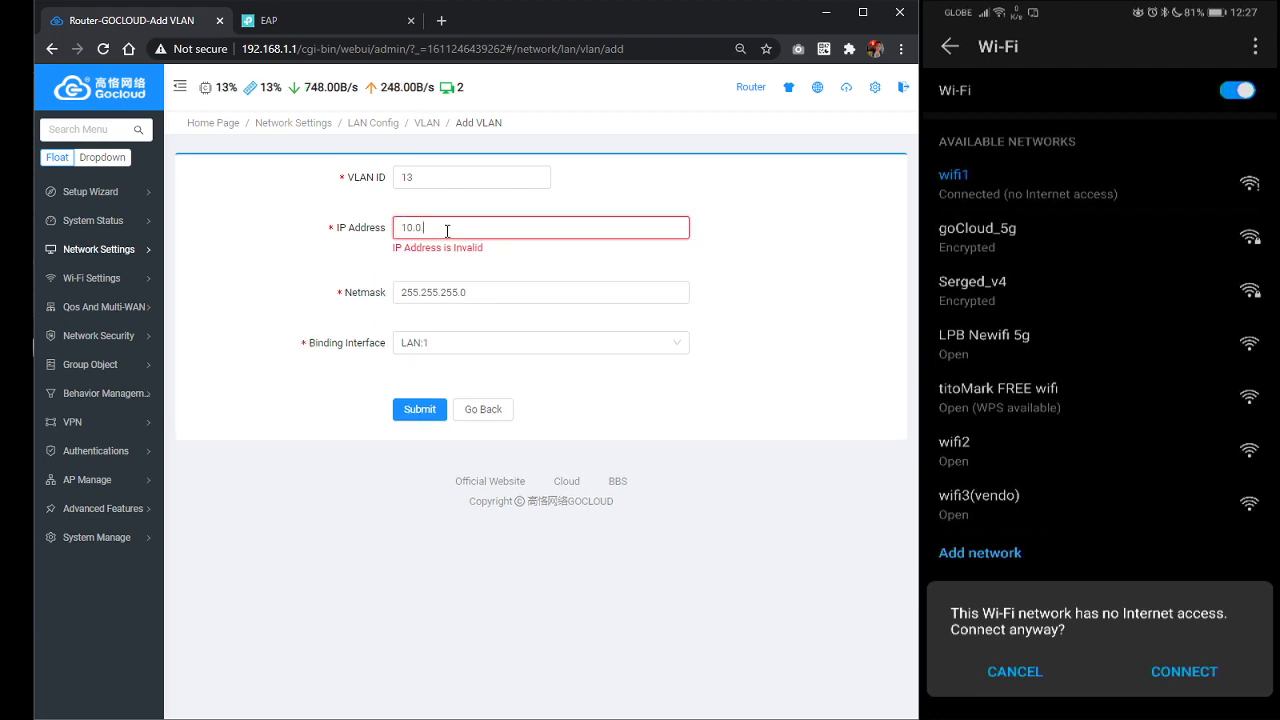
pyautogui.write('31.253')
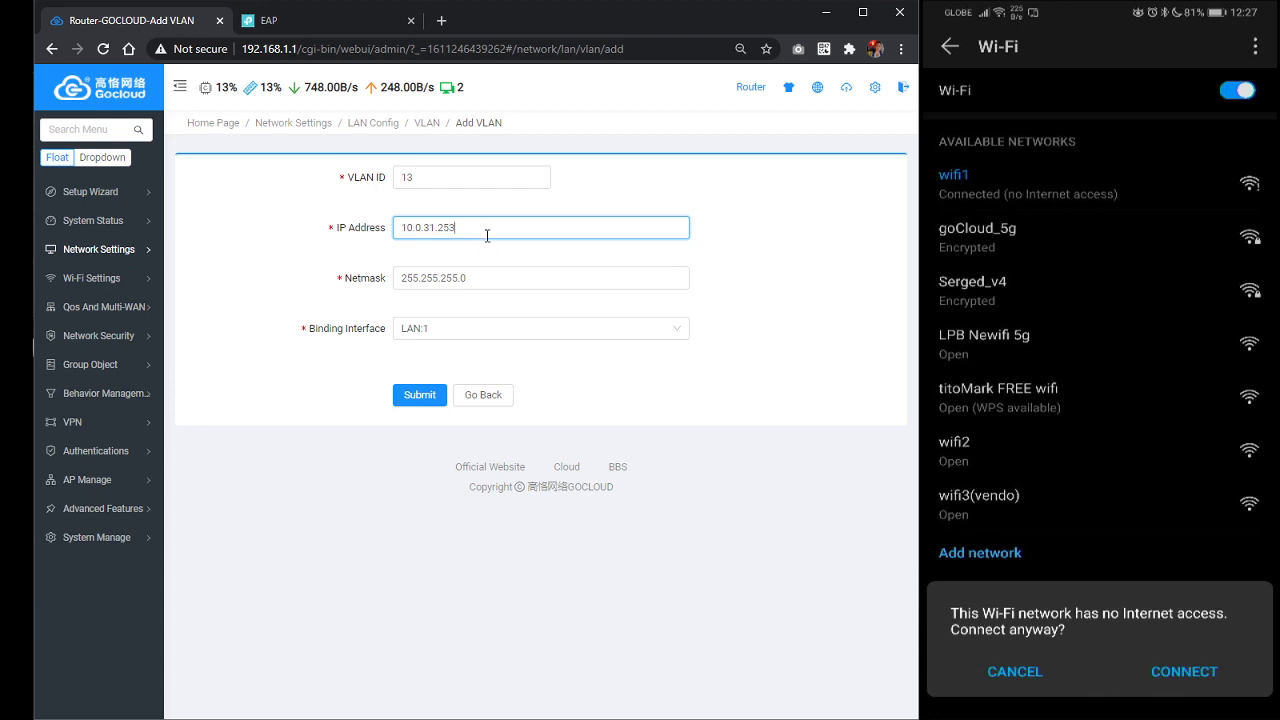
pyautogui.moveTo(488, 230); pyautogui.dragTo(378, 233)
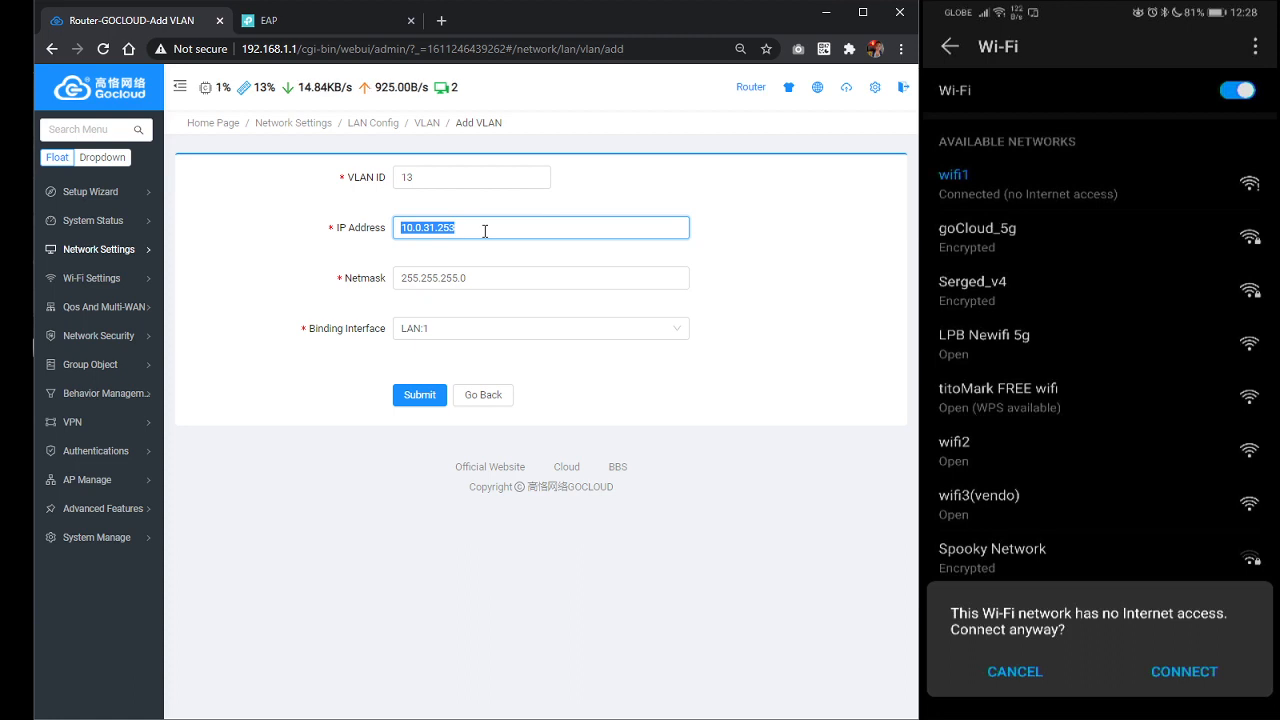
pyautogui.click(485, 231)
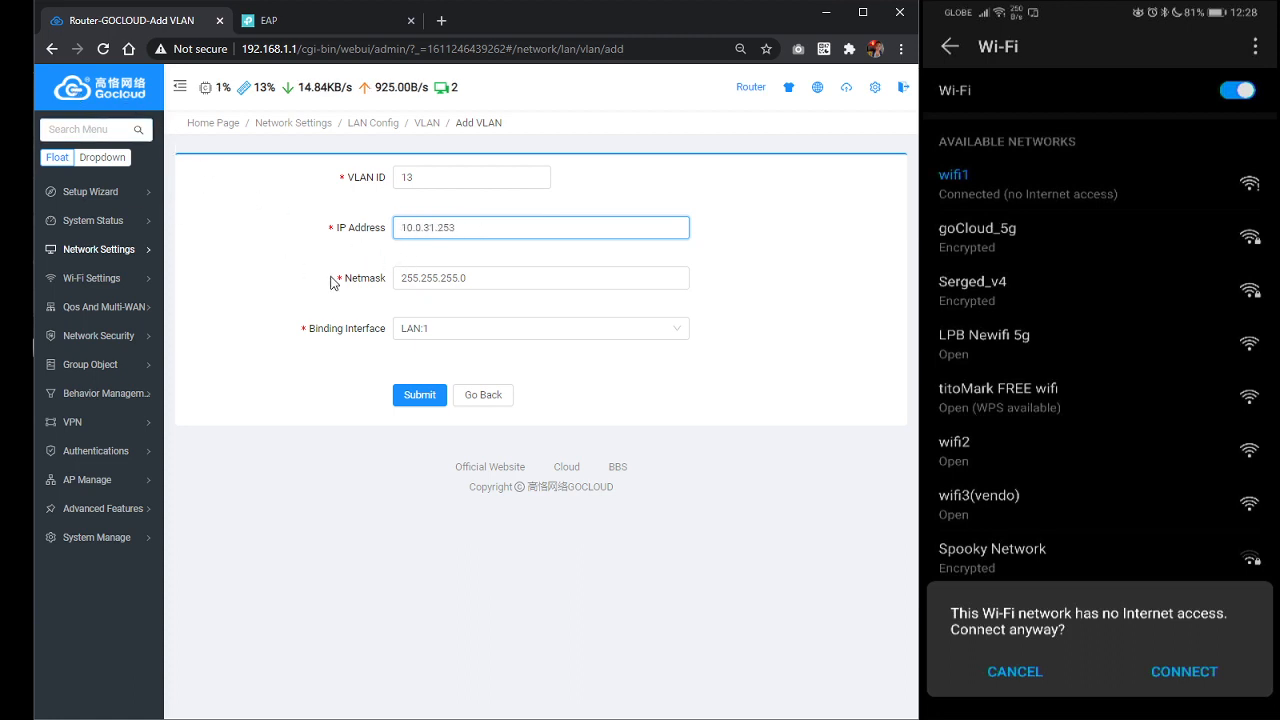
pyautogui.moveTo(400, 233); pyautogui.dragTo(474, 229)
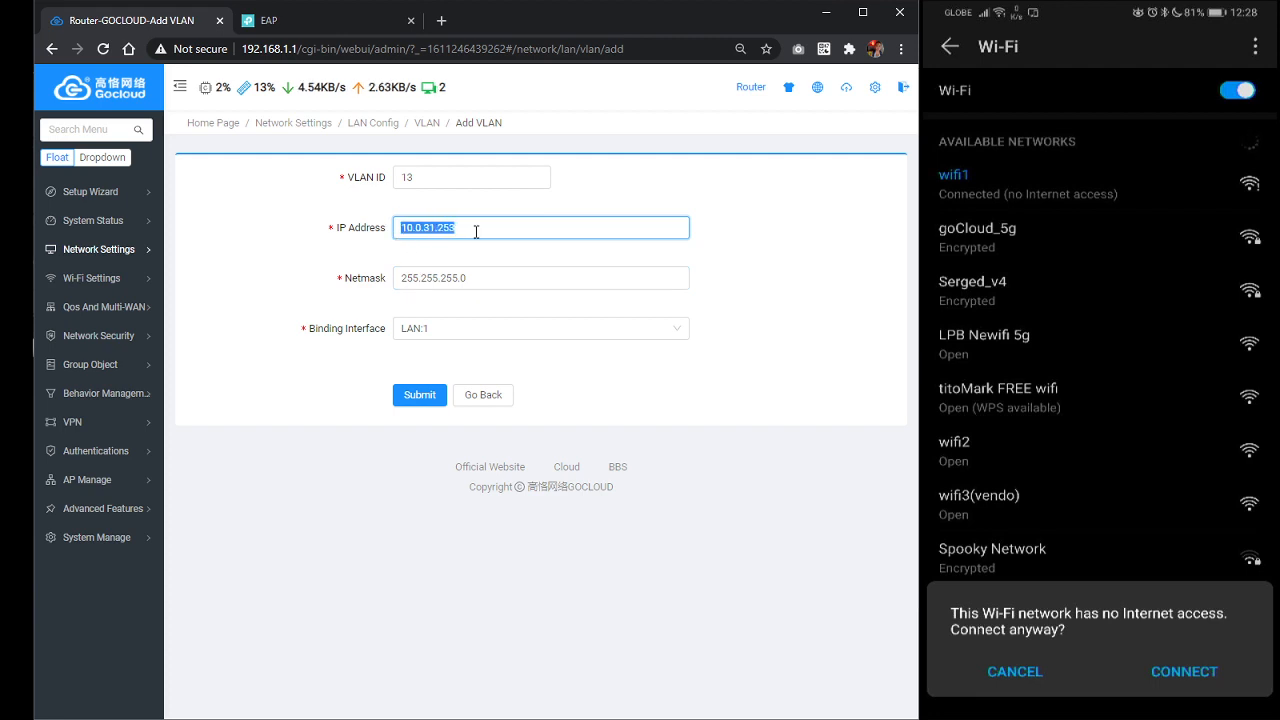
# Set the VLAN 13 netmask to 255.255.224.0 and submit the entry with binding interface LAN:1
pyautogui.click(466, 276)
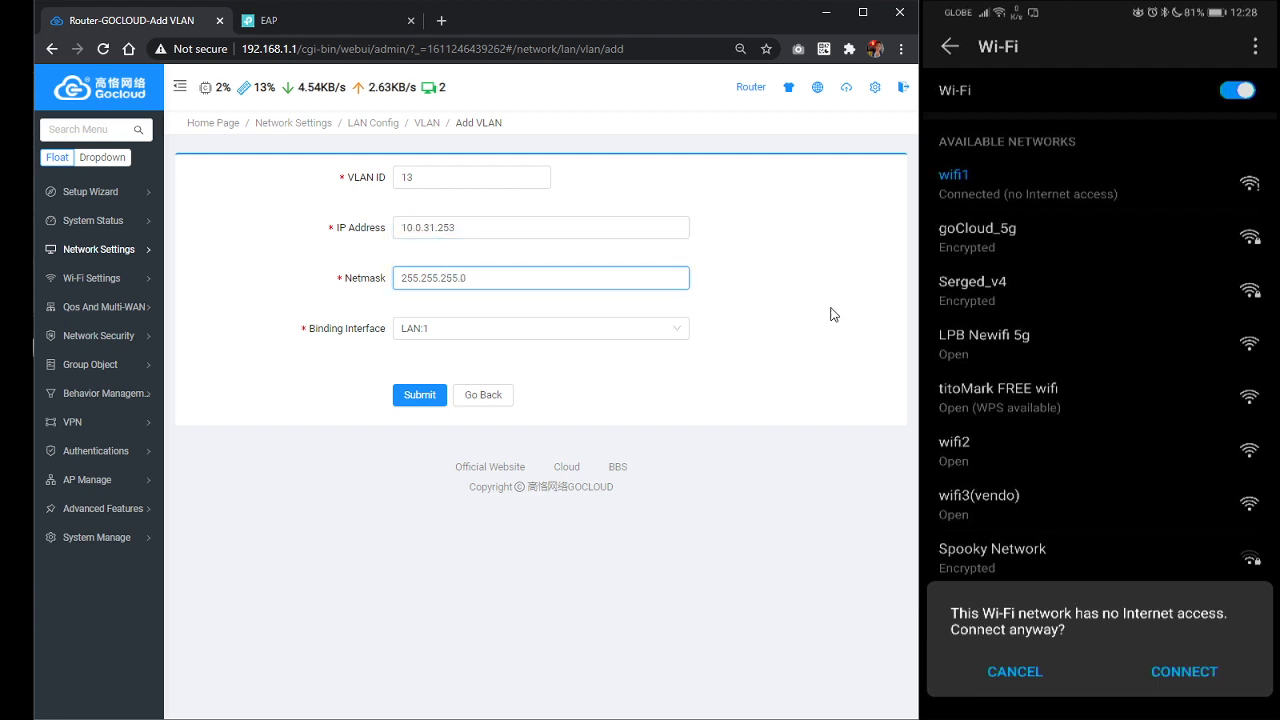
pyautogui.press('BackSpace')
pyautogui.press('BackSpace')
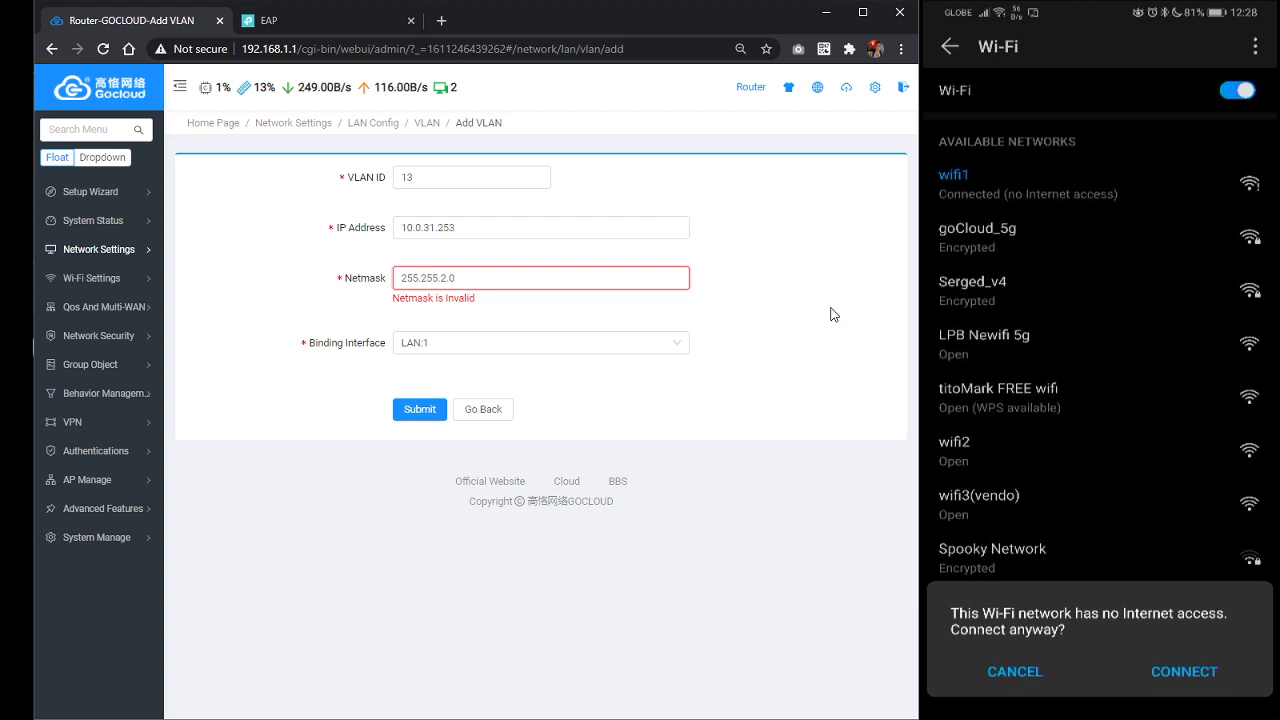
pyautogui.write('24')
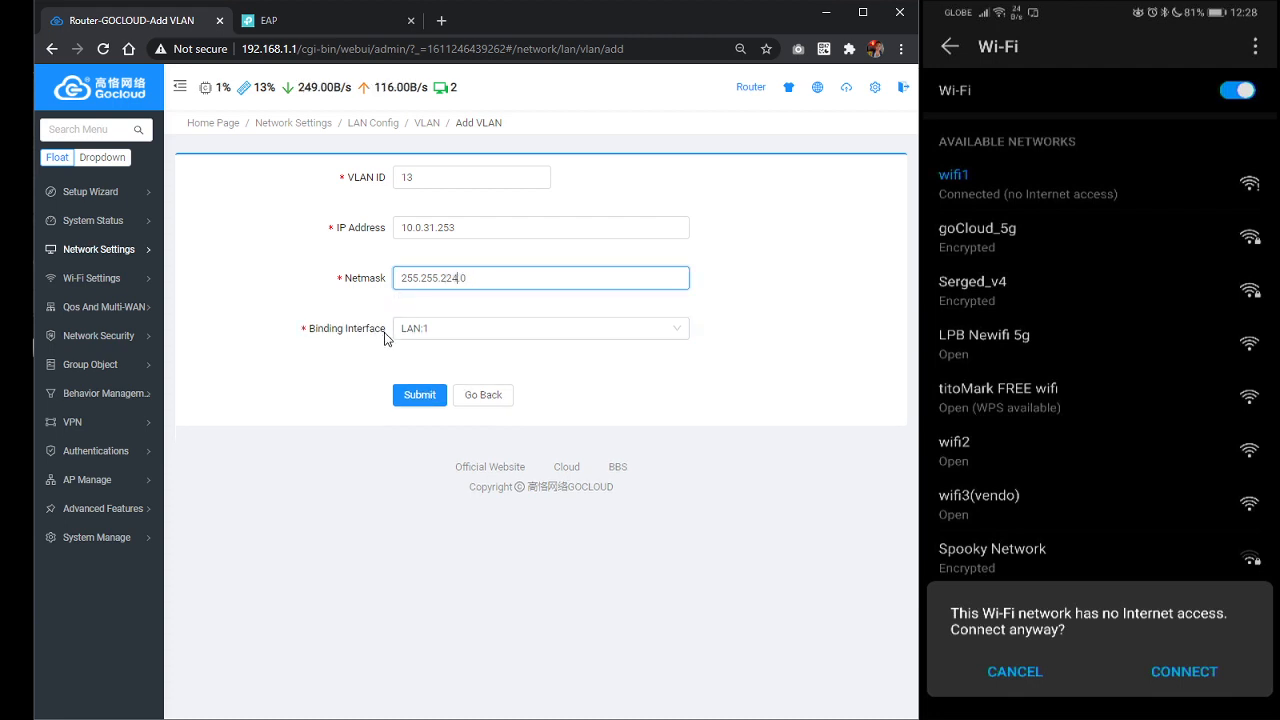
pyautogui.click(420, 400)
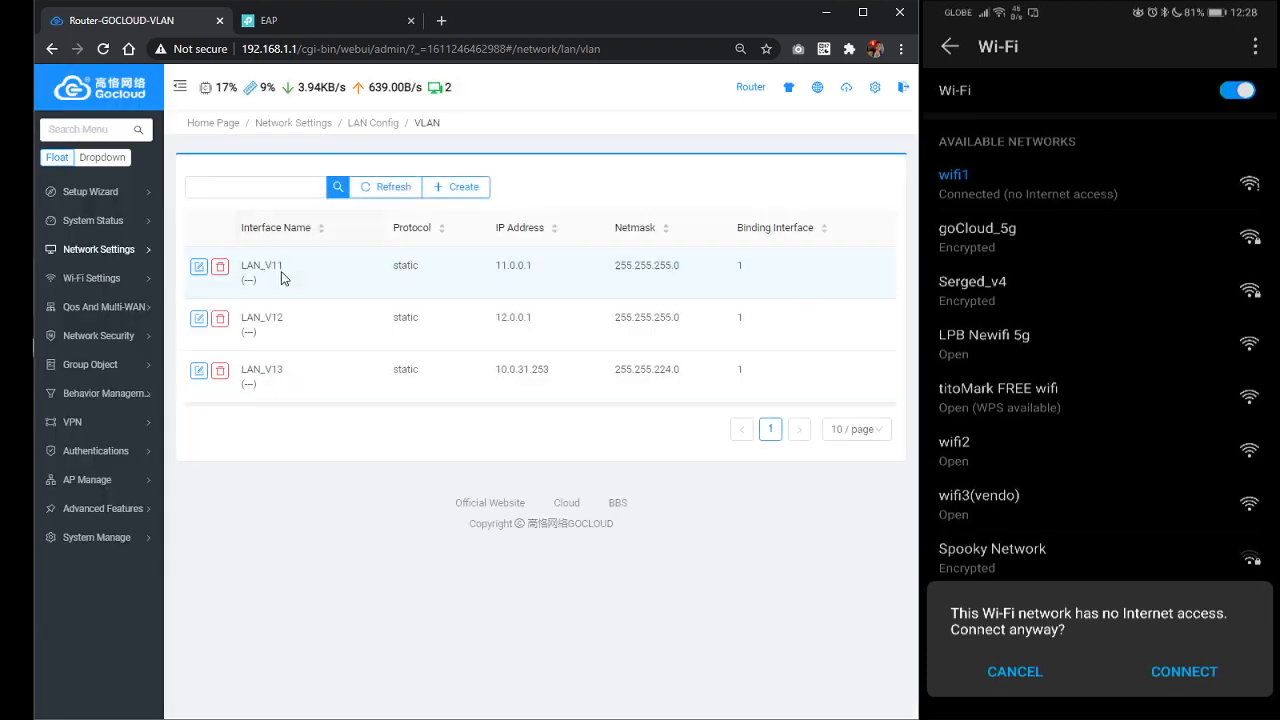
# Compare the EAP's SSID VLAN IDs with the router's VLAN list and review each VLAN's IP address
pyautogui.click(313, 20)
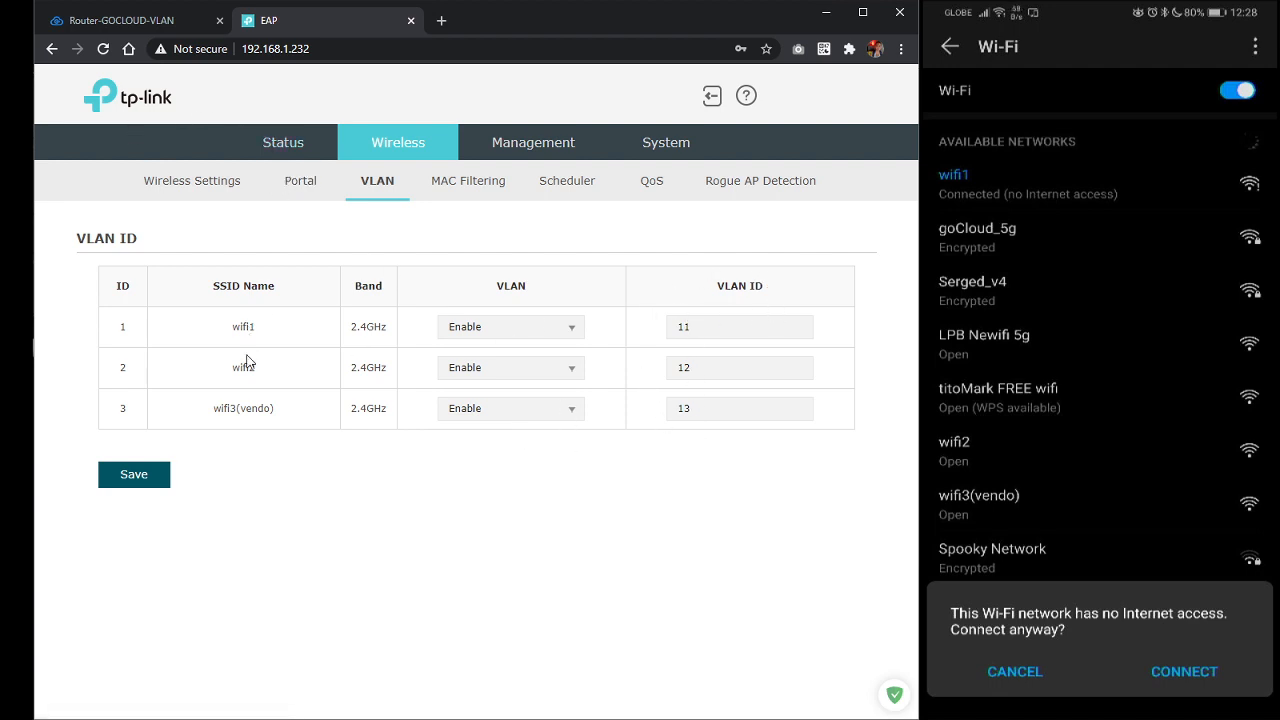
pyautogui.click(146, 25)
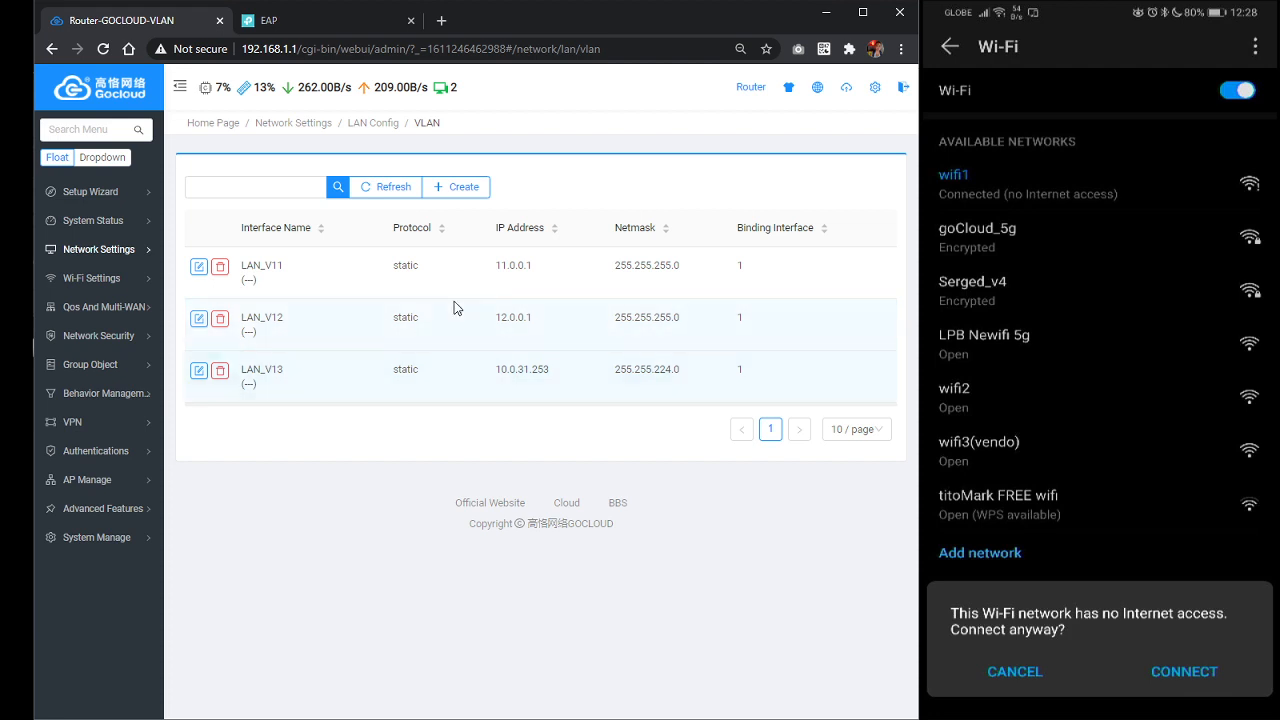
pyautogui.moveTo(499, 265); pyautogui.dragTo(531, 266)
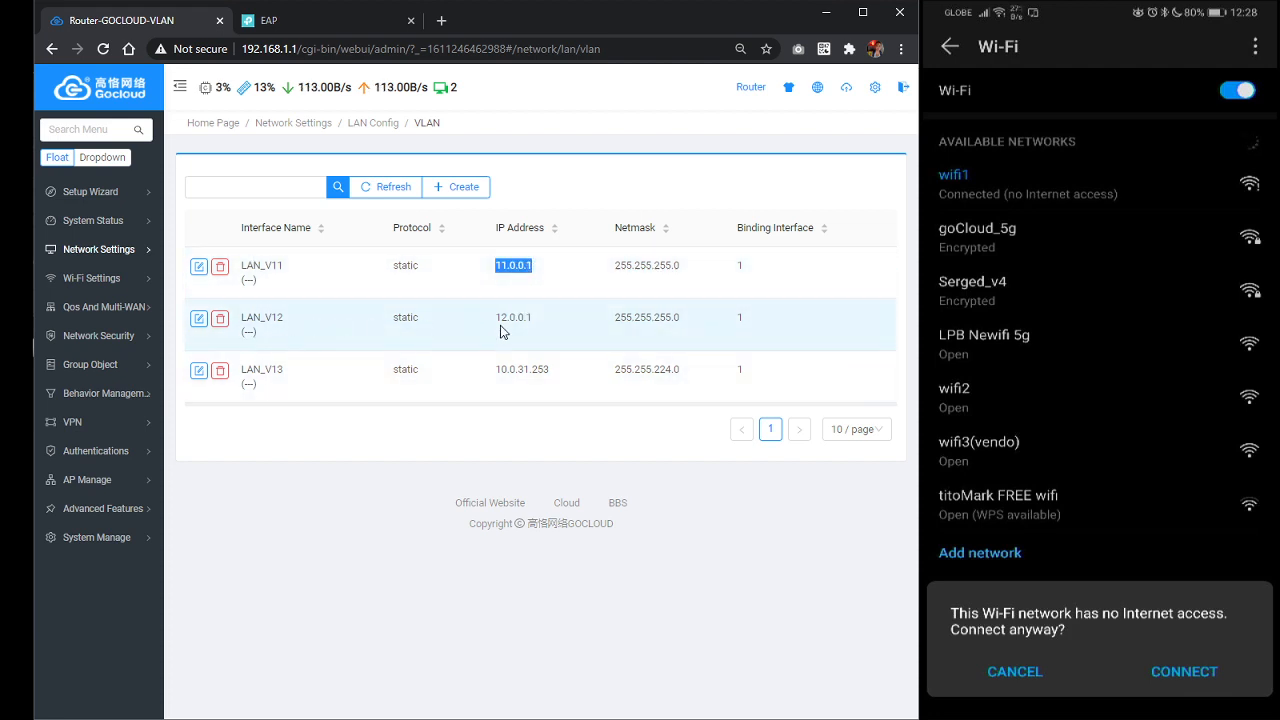
pyautogui.moveTo(501, 322); pyautogui.dragTo(530, 319)
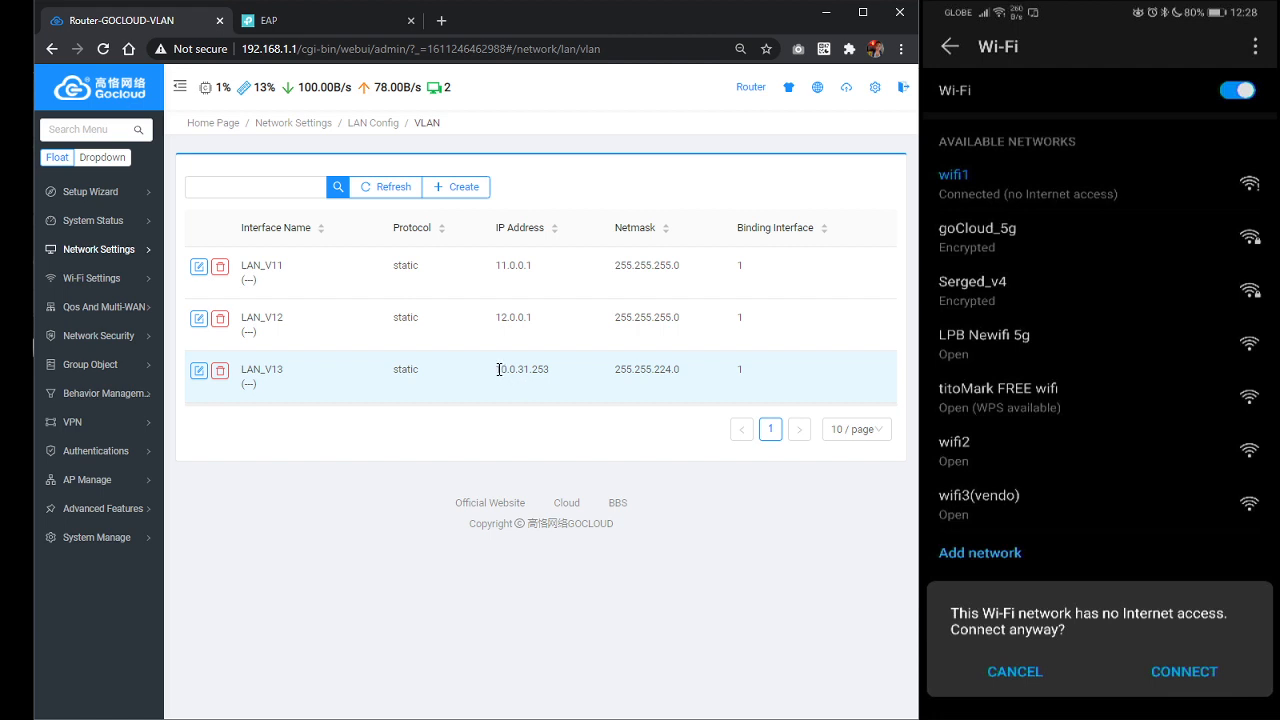
pyautogui.moveTo(499, 369); pyautogui.dragTo(545, 370)
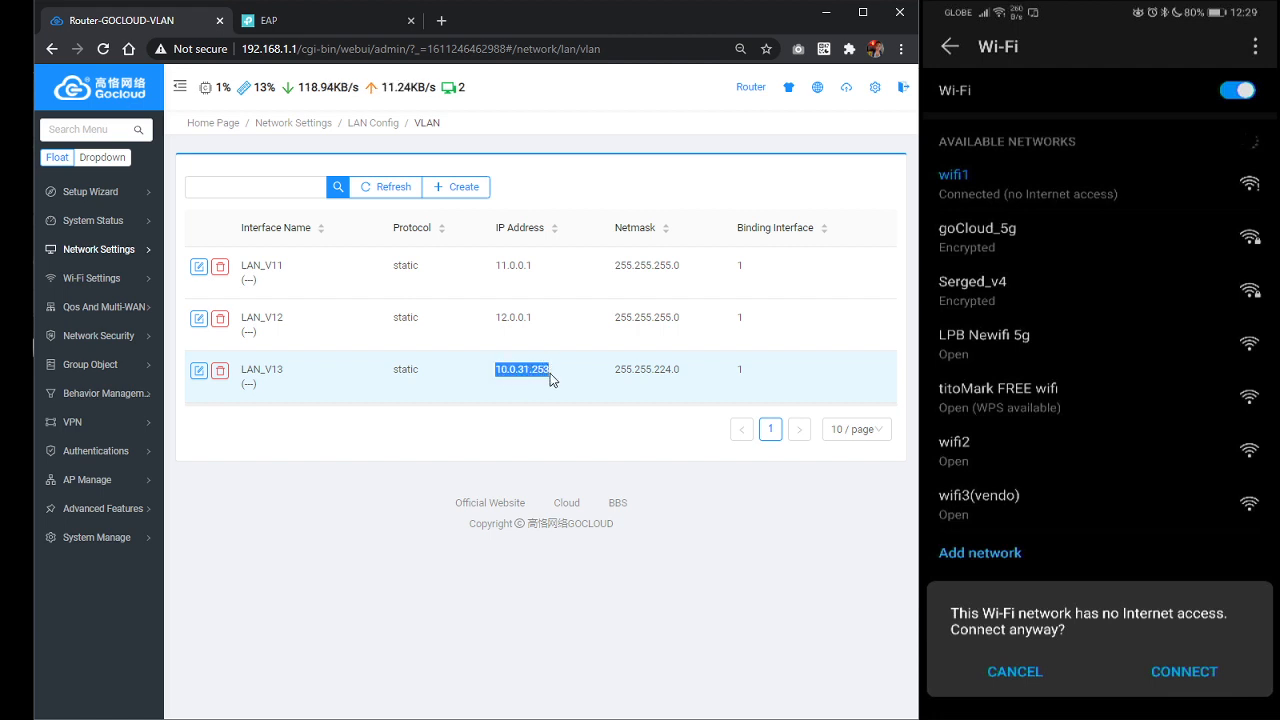
pyautogui.click(550, 372)
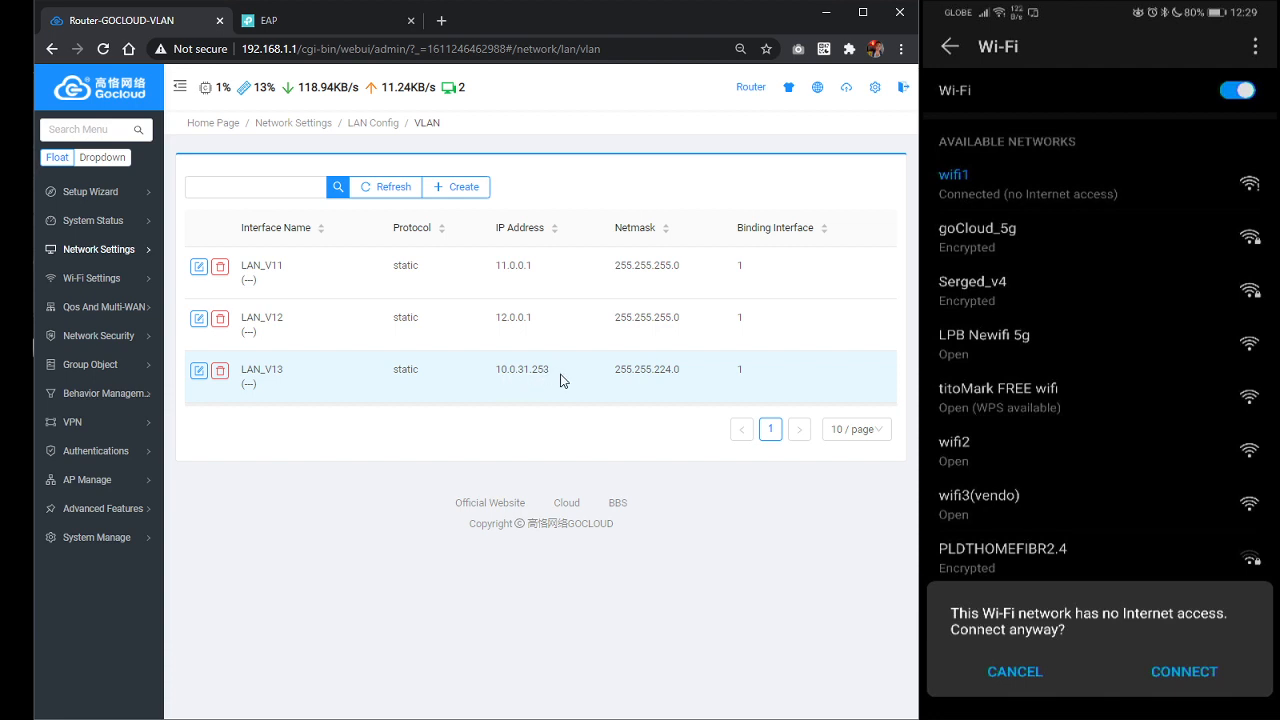
# Open the router's DHCP settings and create a DHCP server for the lan_v11 interface
pyautogui.moveTo(113, 257)
pyautogui.moveTo(214, 313)
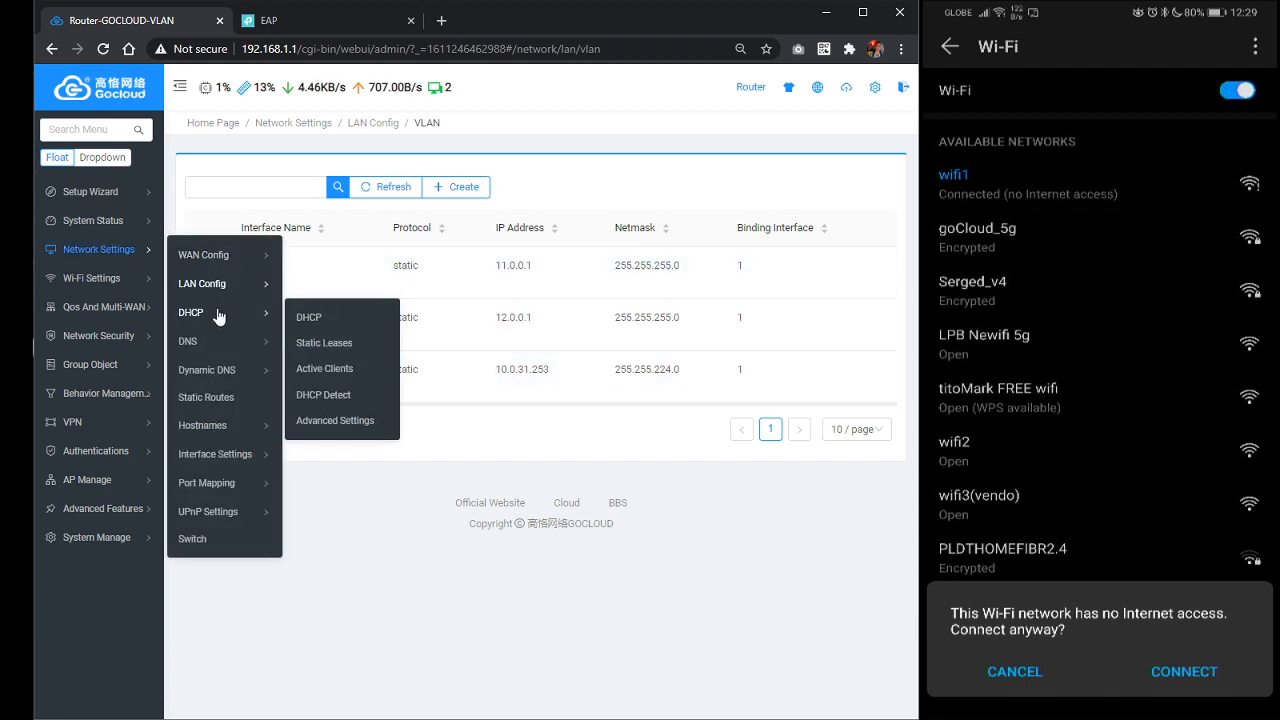
pyautogui.click(309, 318)
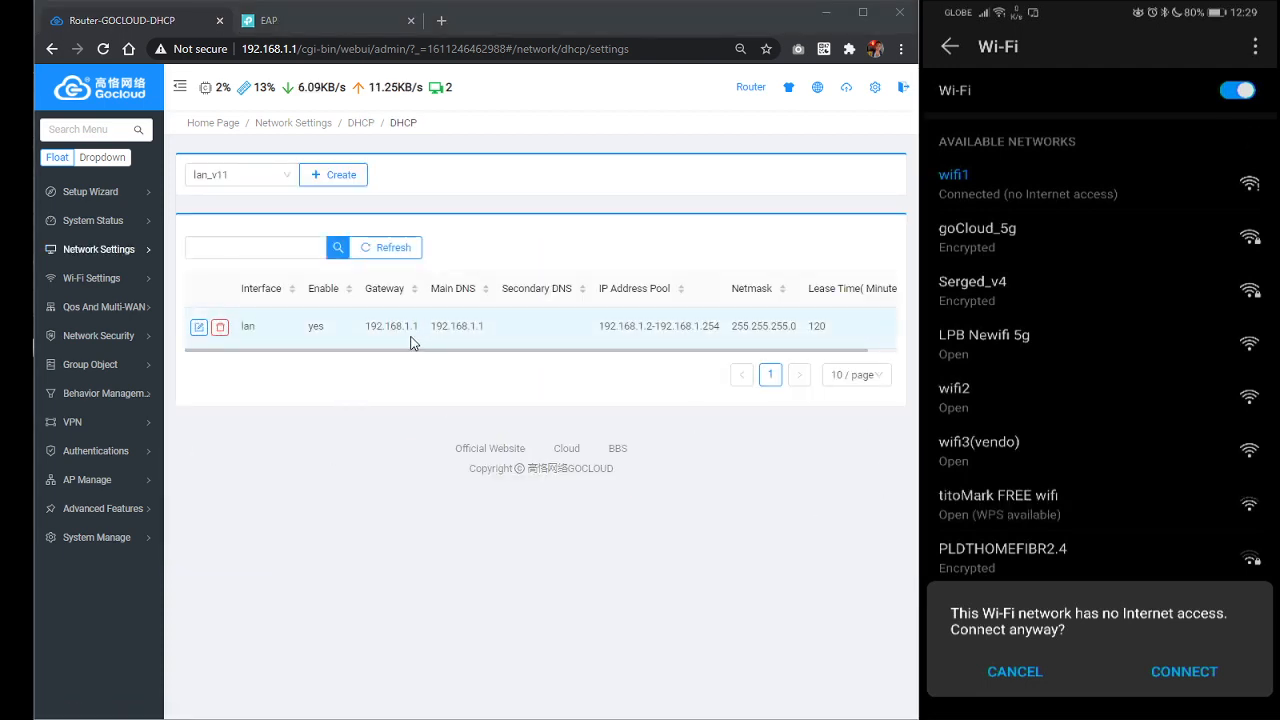
pyautogui.moveTo(386, 330); pyautogui.dragTo(424, 333)
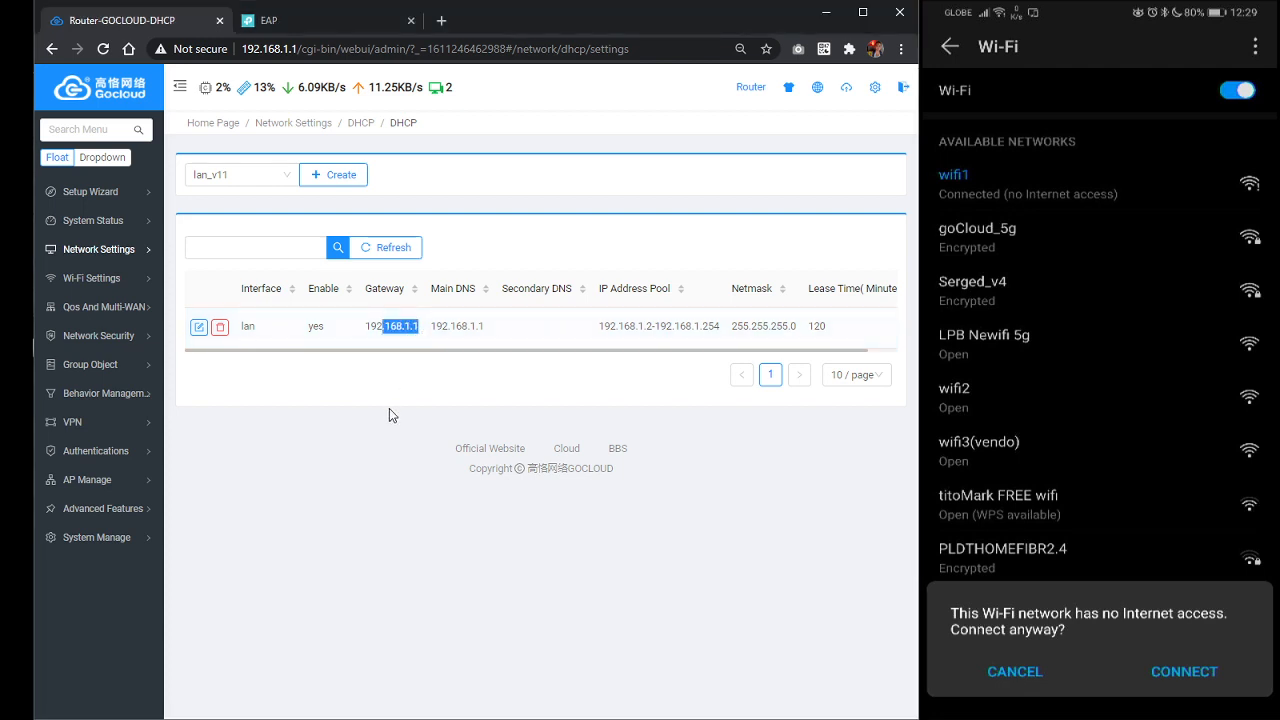
pyautogui.click(377, 445)
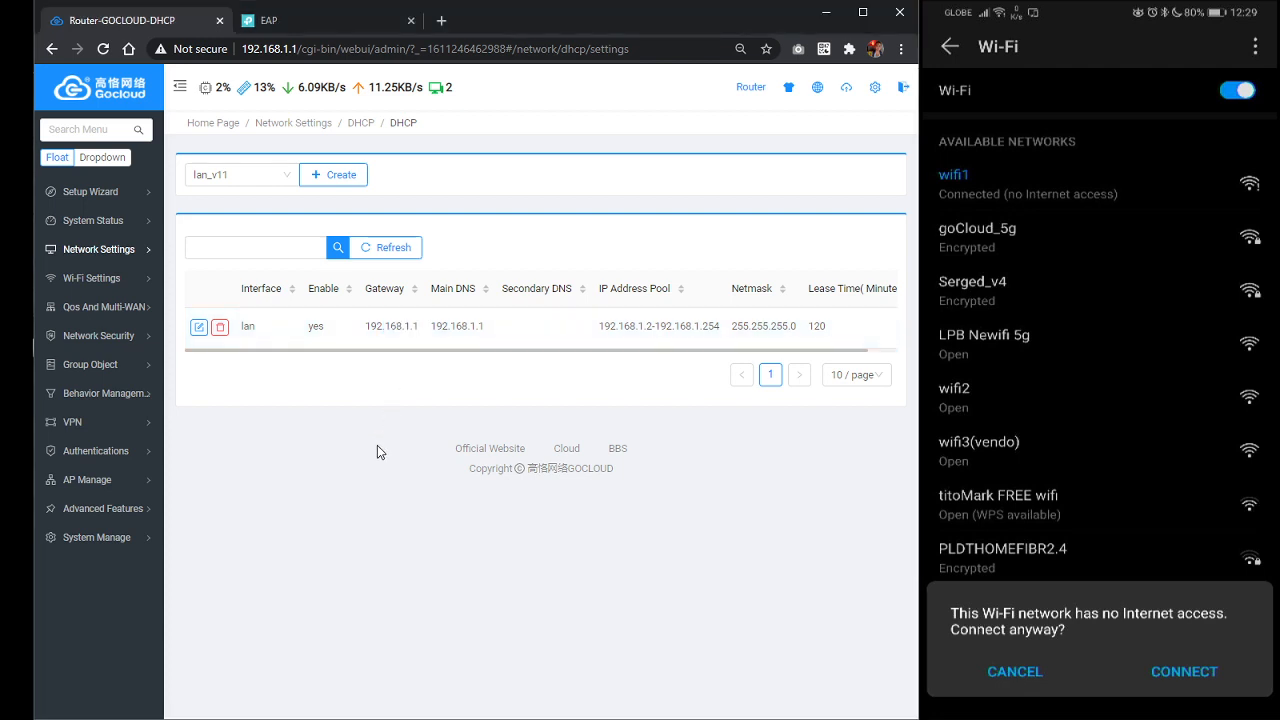
pyautogui.click(263, 181)
pyautogui.click(220, 205)
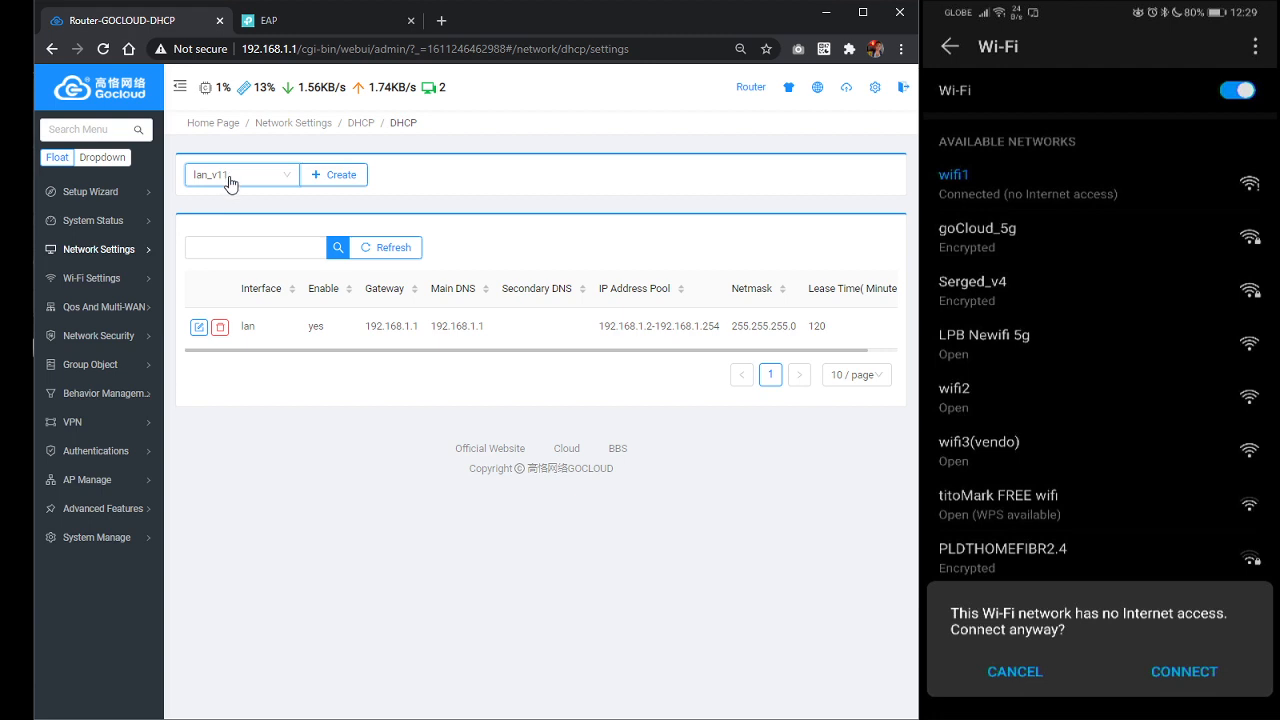
pyautogui.click(352, 181)
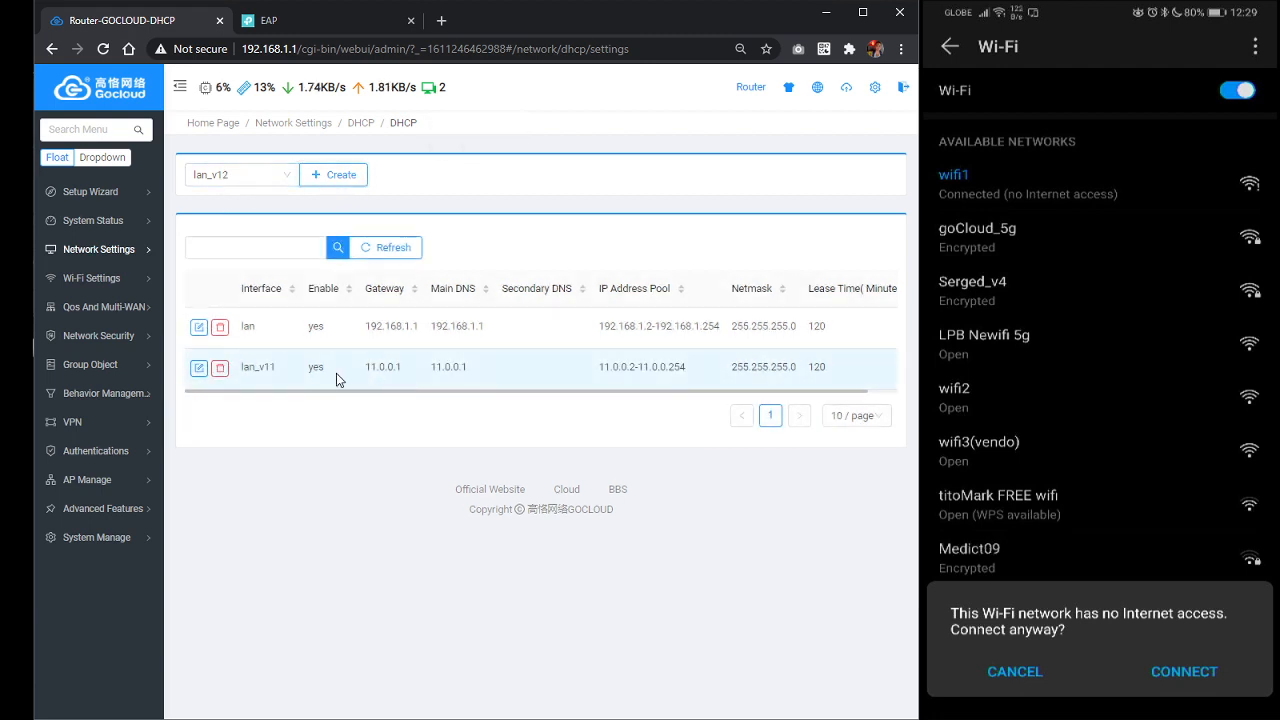
# Create a DHCP server for the lan_v12 interface
pyautogui.click(282, 176)
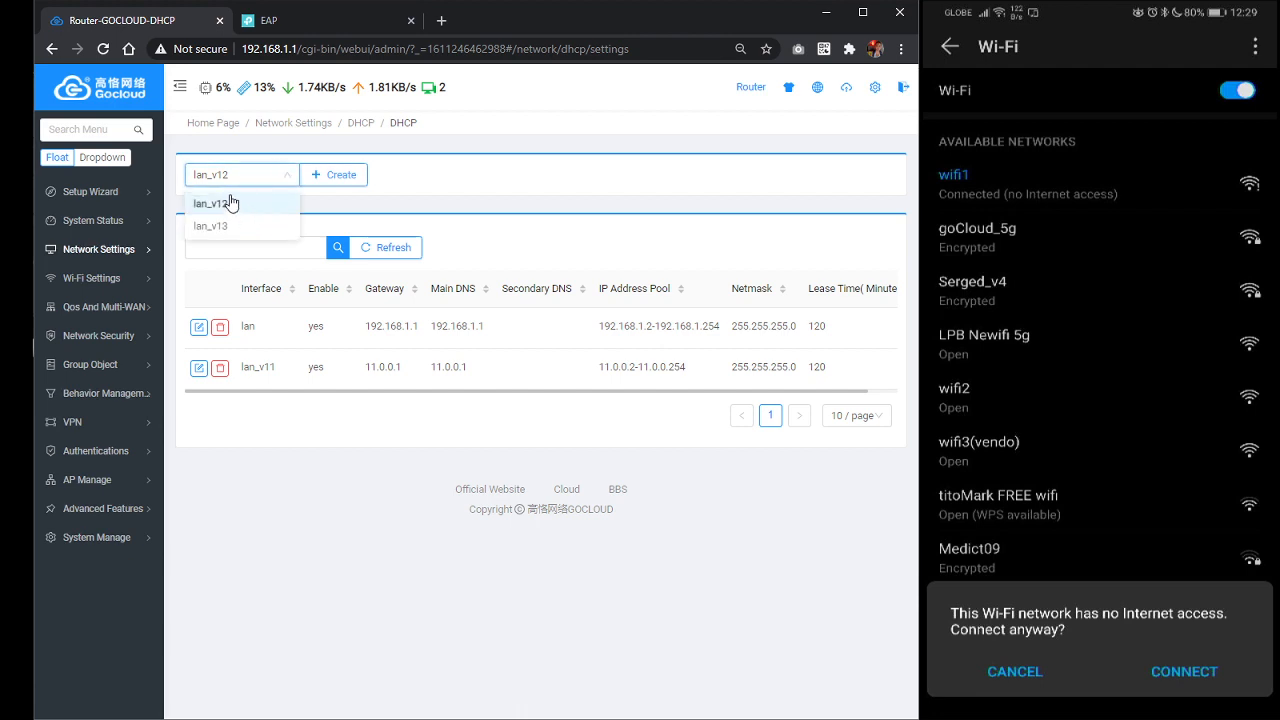
pyautogui.click(229, 203)
pyautogui.click(338, 178)
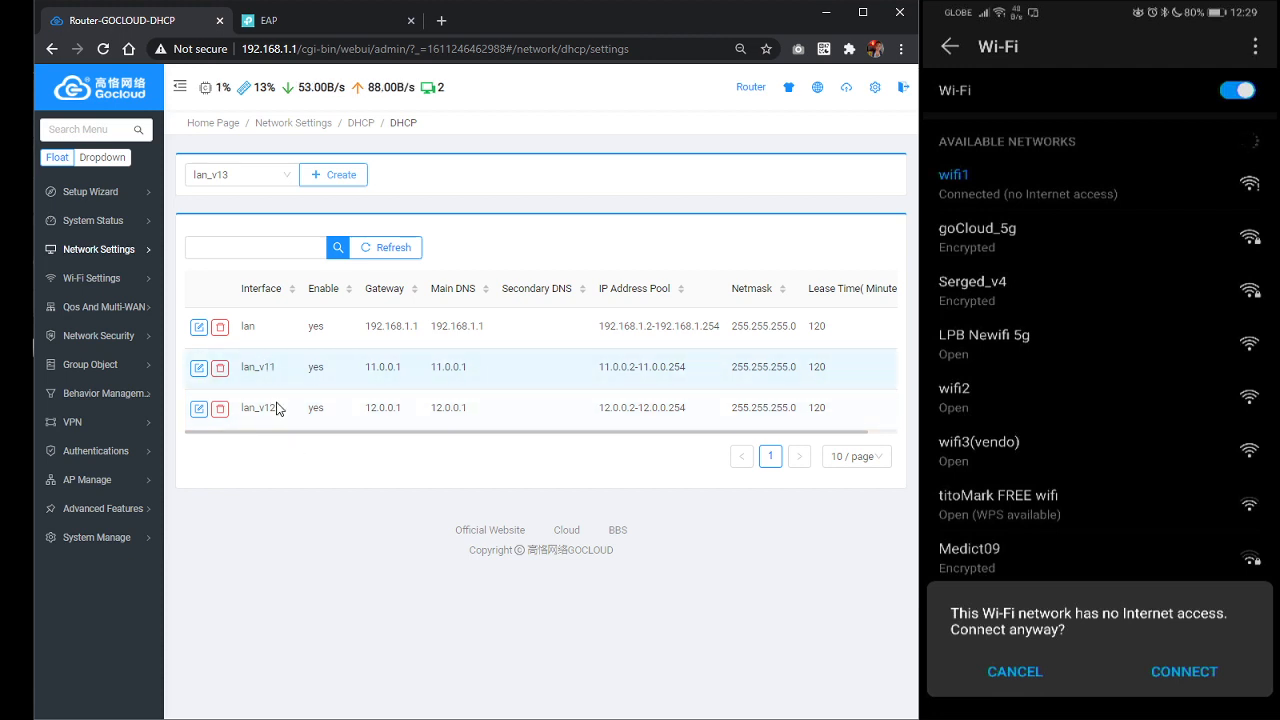
# Open the router's Switch settings and check the port tagging for VLANs 11, 12 and 13
pyautogui.moveTo(99, 256)
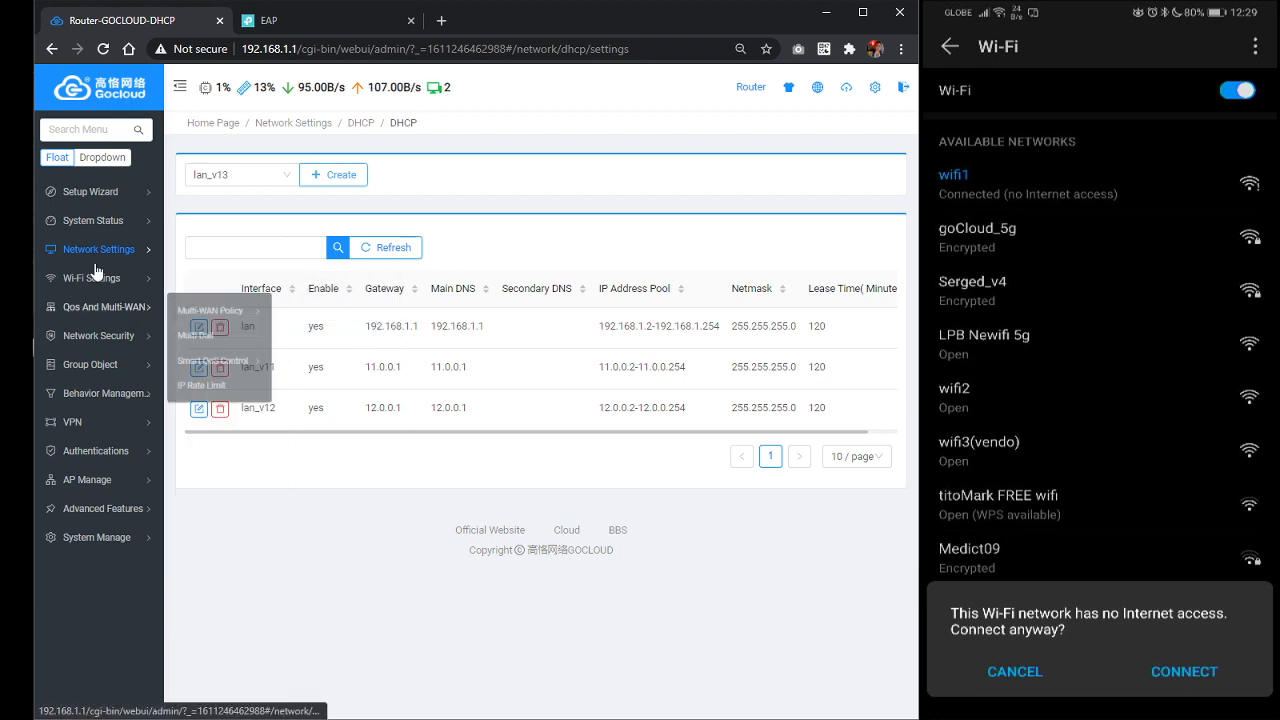
pyautogui.click(205, 543)
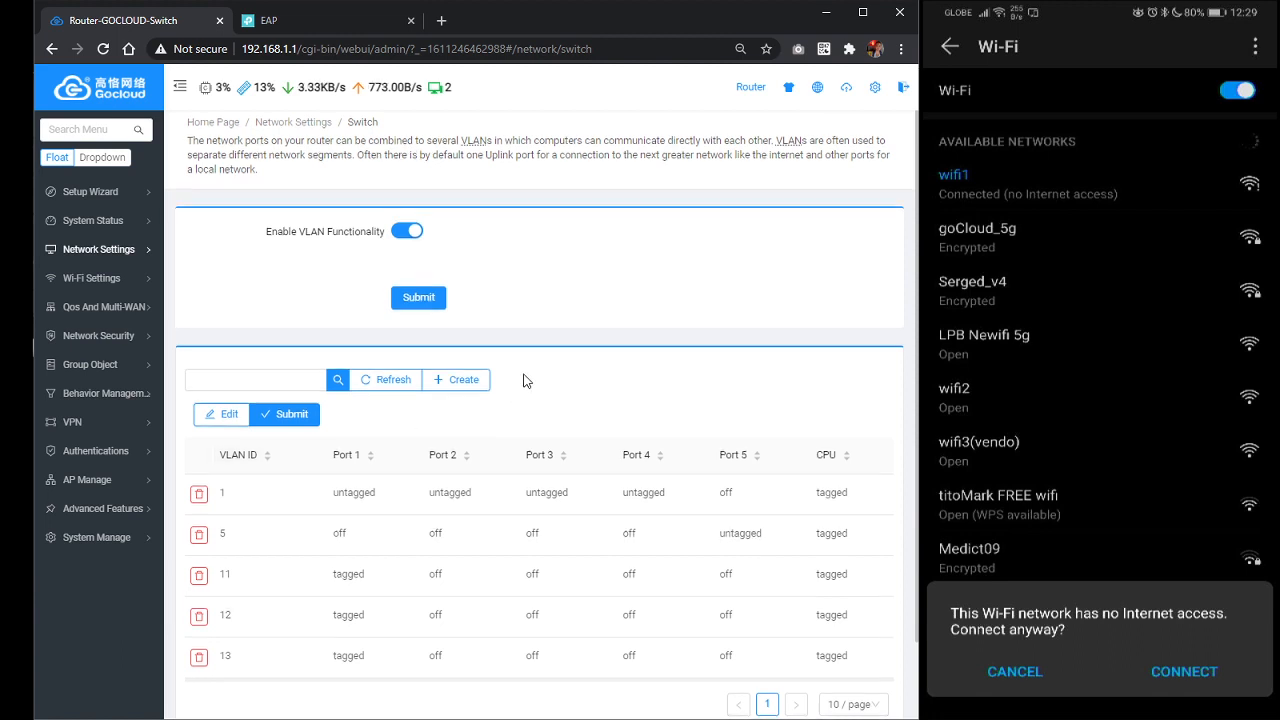
pyautogui.scroll(-1, 523, 380)
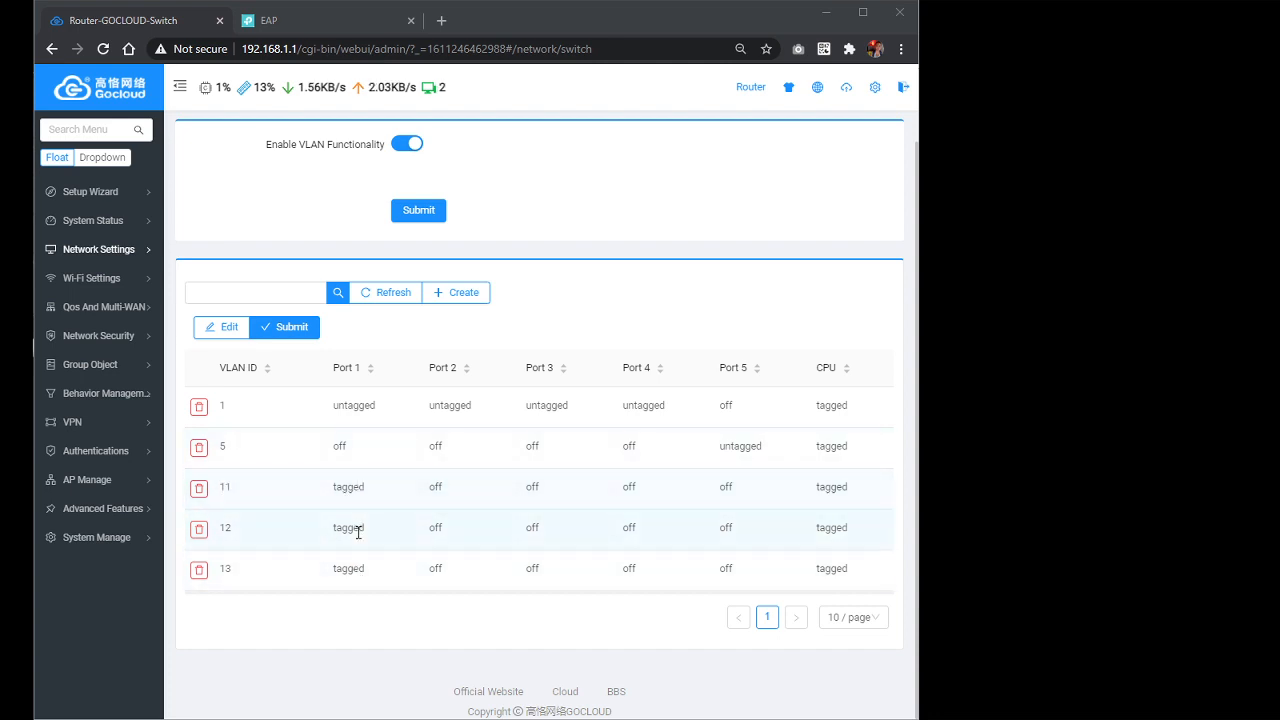
# In the switch VLAN table, set Port 2 to off for VLAN 1 and untagged for VLAN 13, and submit the changes
pyautogui.doubleClick(347, 404)
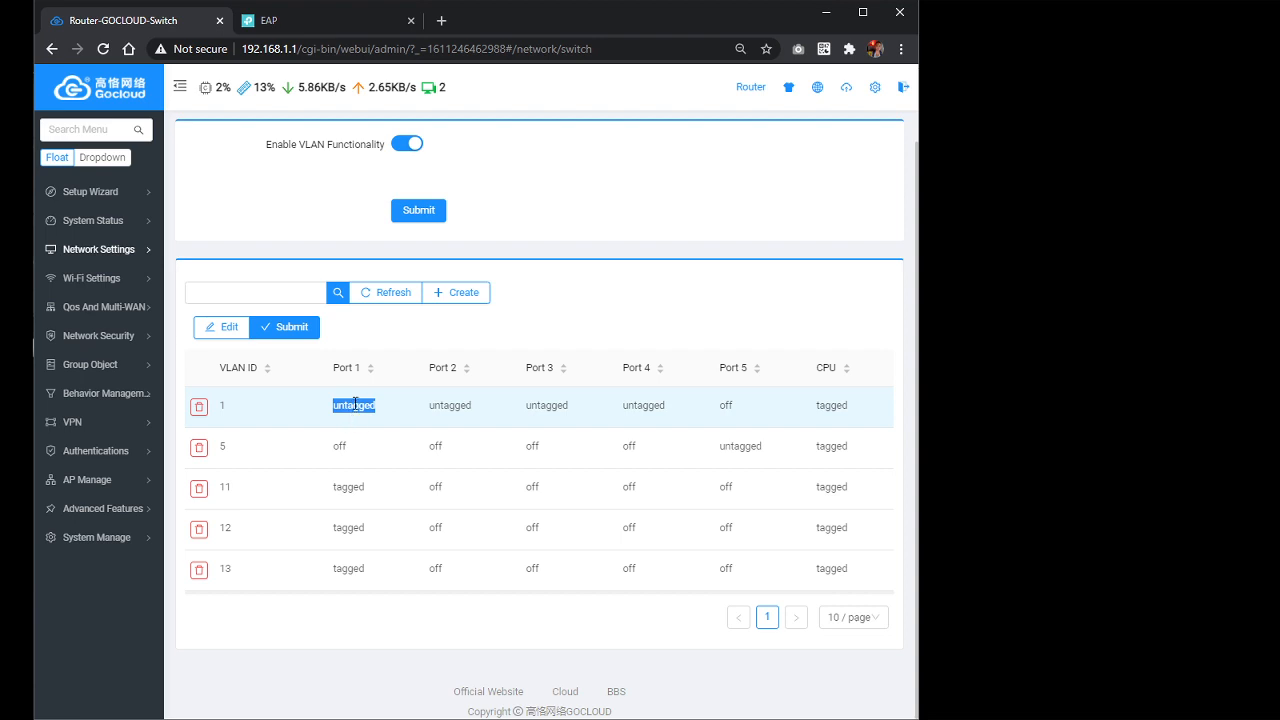
pyautogui.click(218, 328)
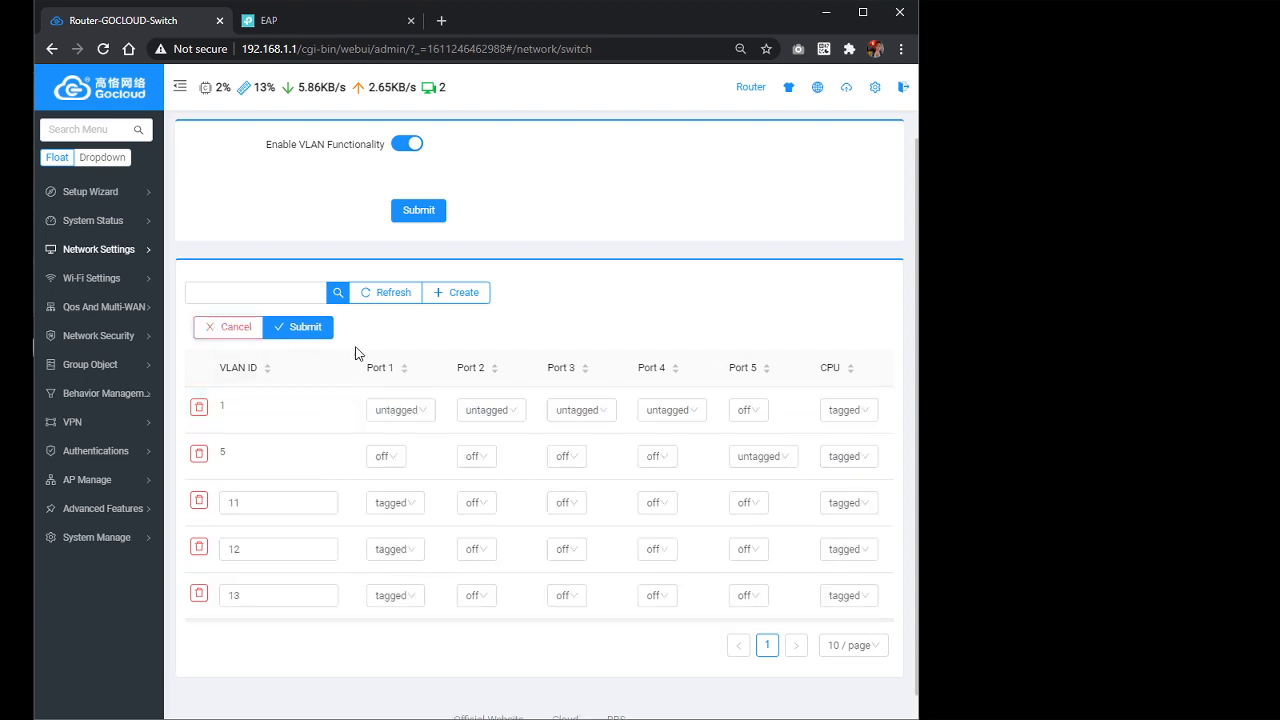
pyautogui.click(511, 409)
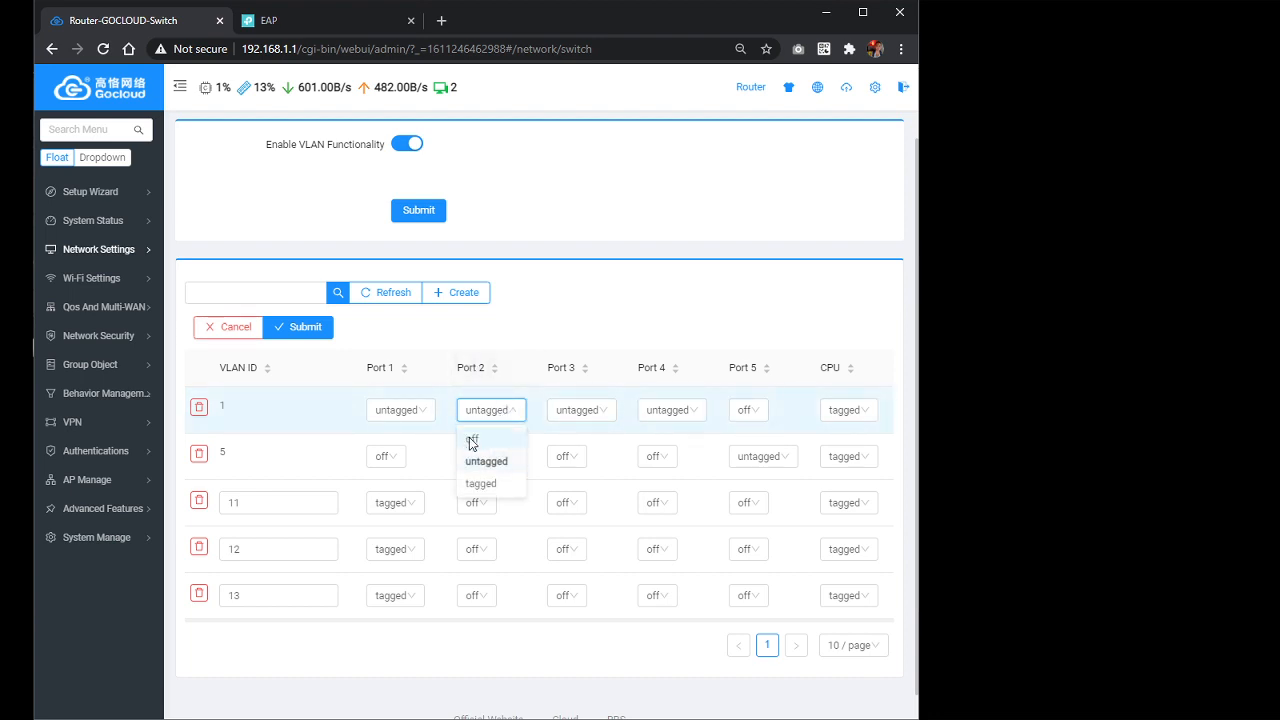
pyautogui.click(471, 440)
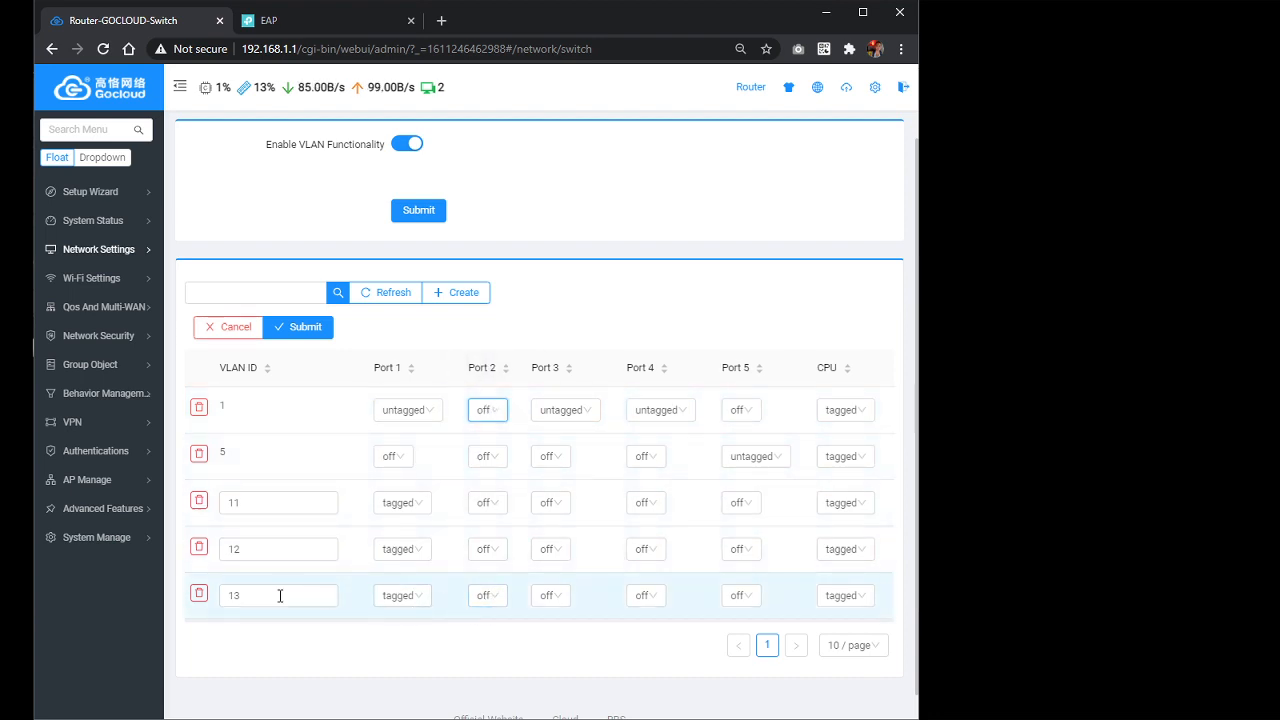
pyautogui.click(498, 606)
pyautogui.click(482, 650)
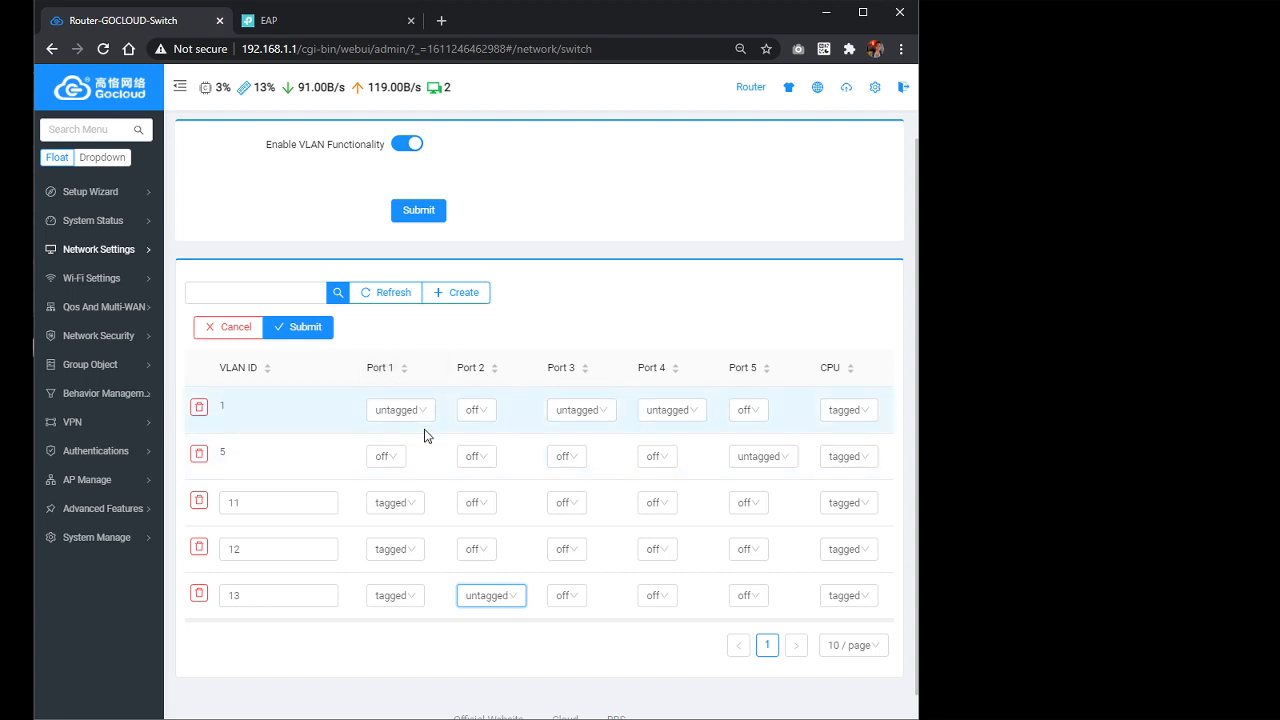
pyautogui.click(307, 328)
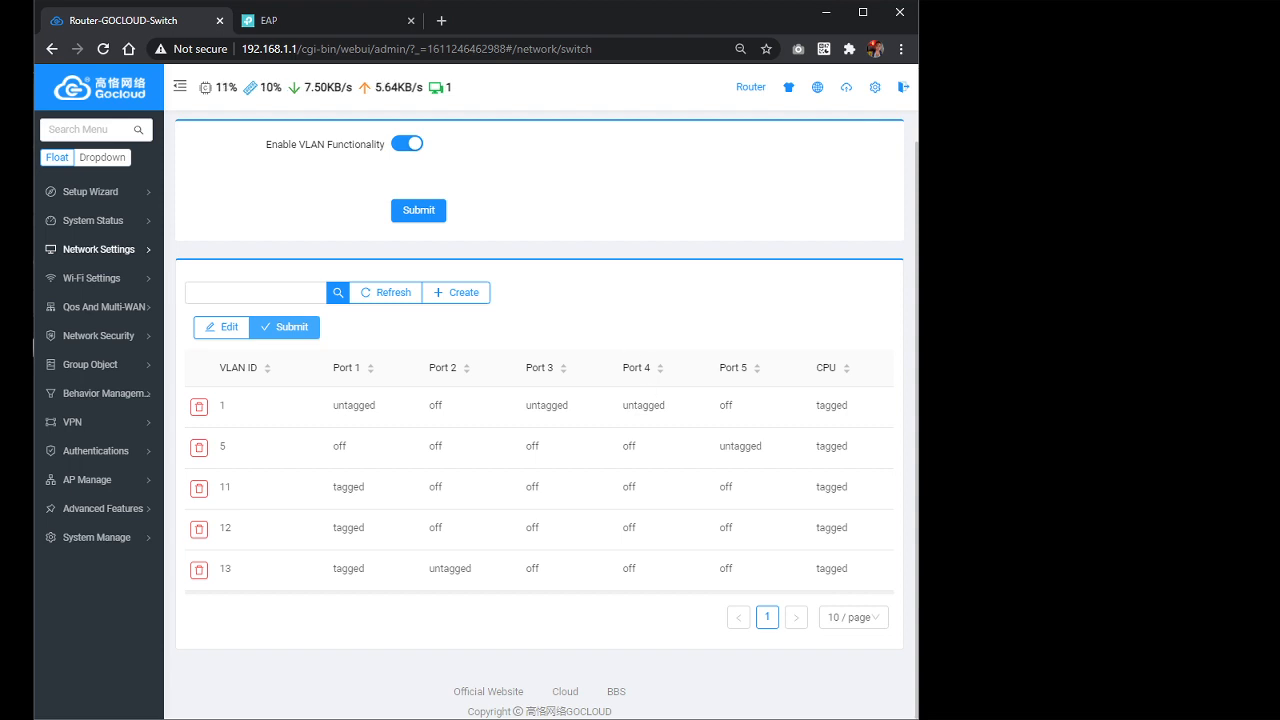
# Open the router's overview and check the link status of each LAN and WAN port and the physical interface list
pyautogui.hotkey('alt', 'Tab')
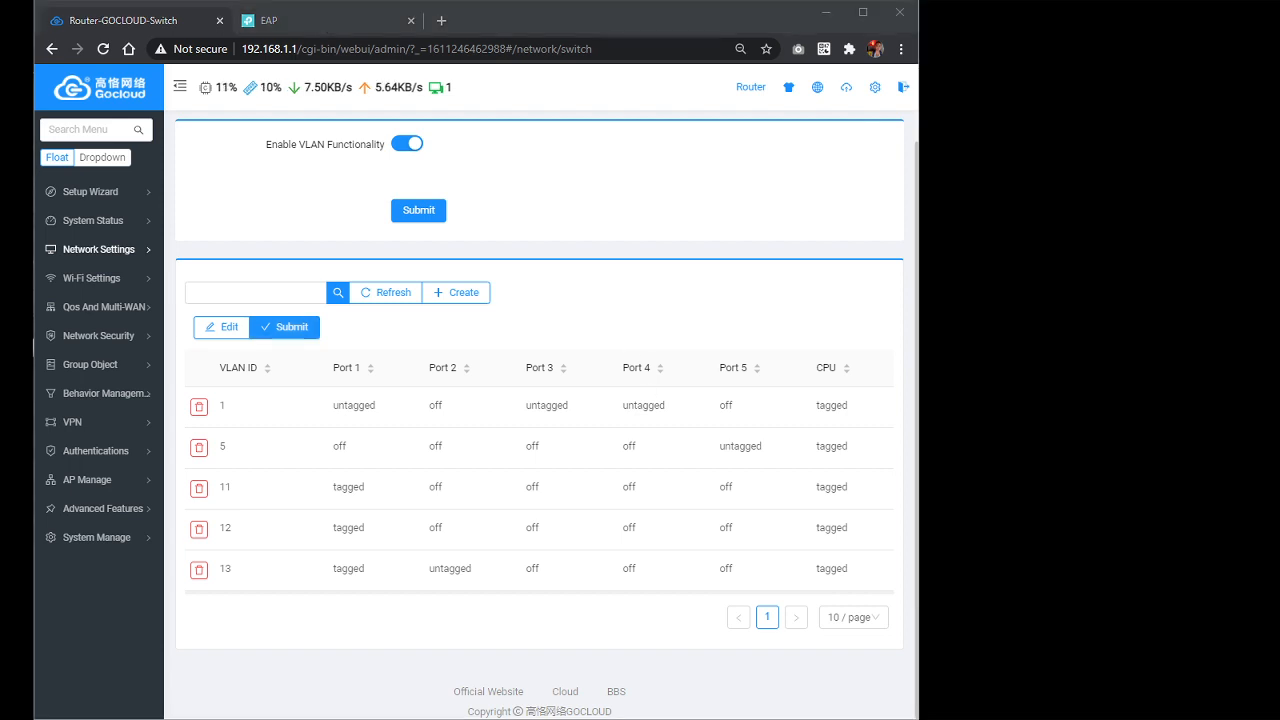
pyautogui.click(312, 633)
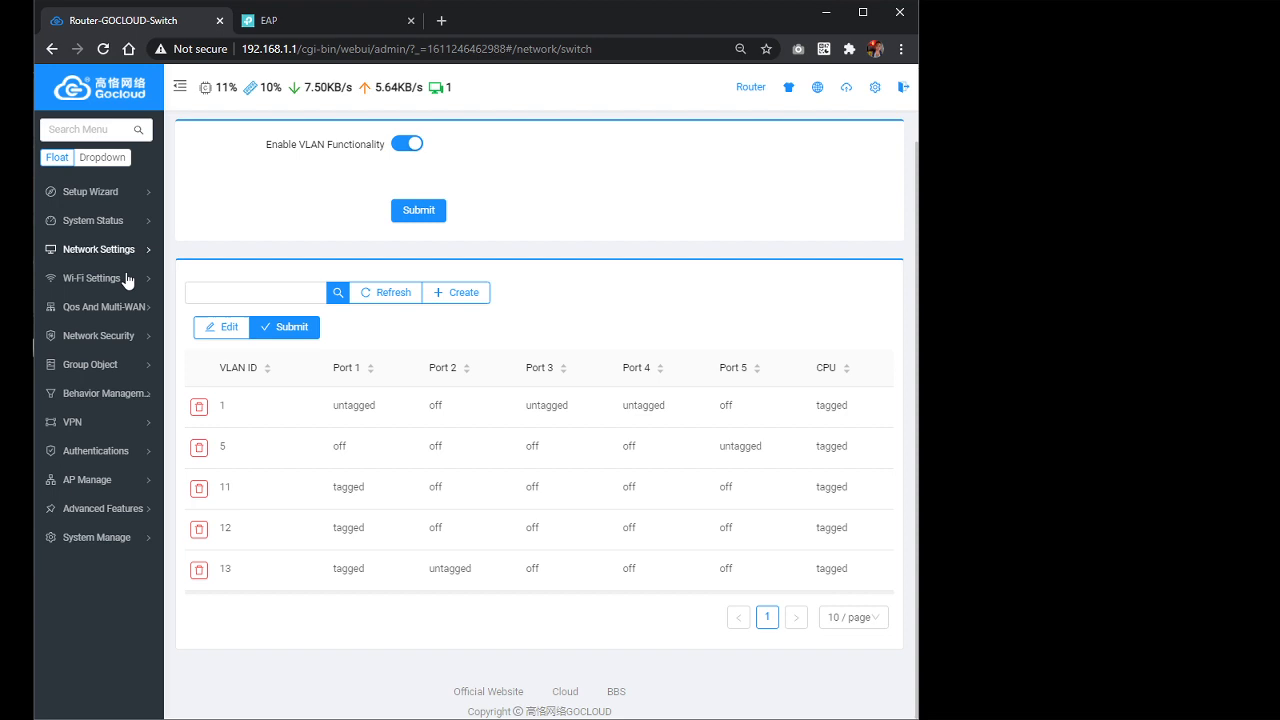
pyautogui.click(76, 99)
pyautogui.scroll(-5, 380, 317)
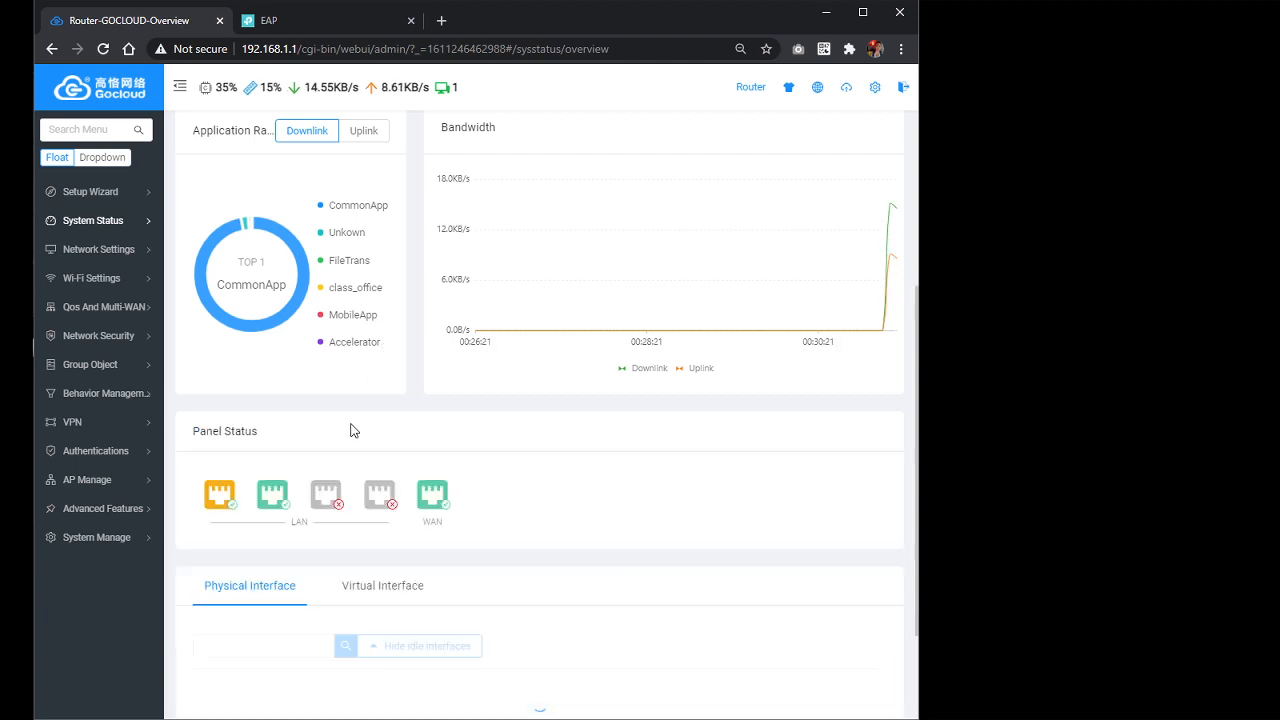
pyautogui.moveTo(278, 504)
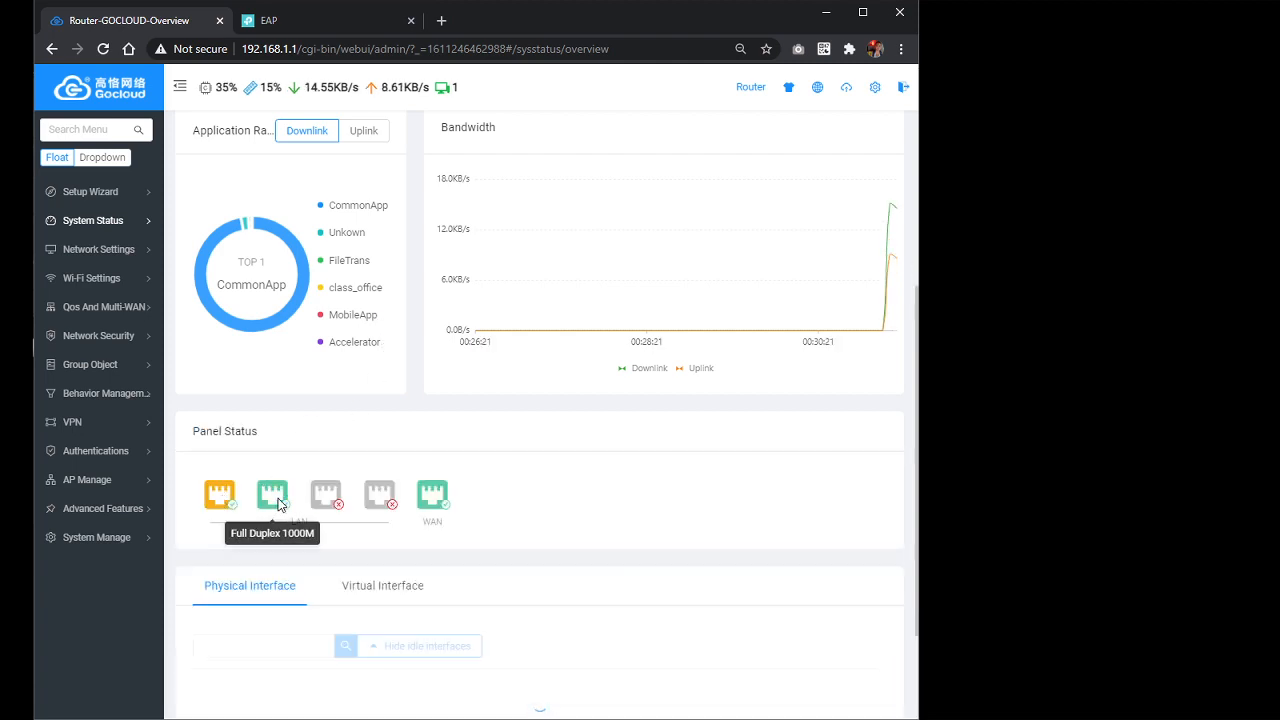
pyautogui.moveTo(216, 505)
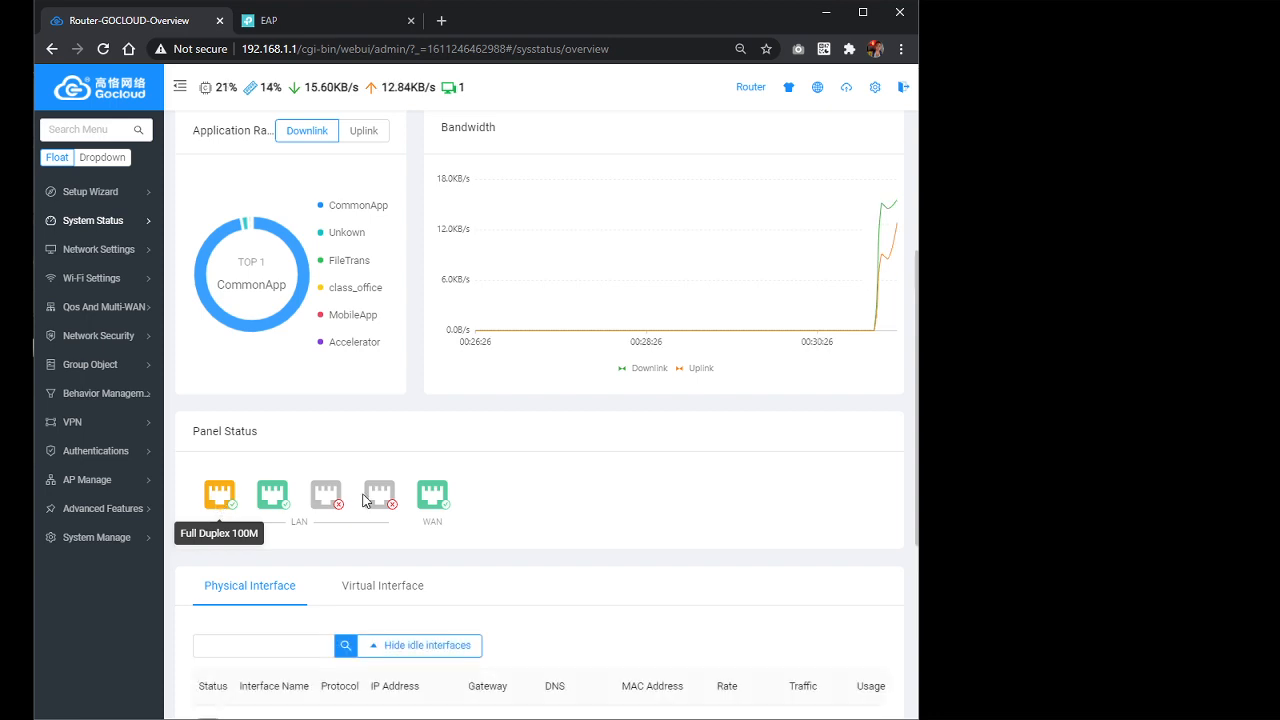
pyautogui.moveTo(426, 492)
pyautogui.scroll(-4, 508, 476)
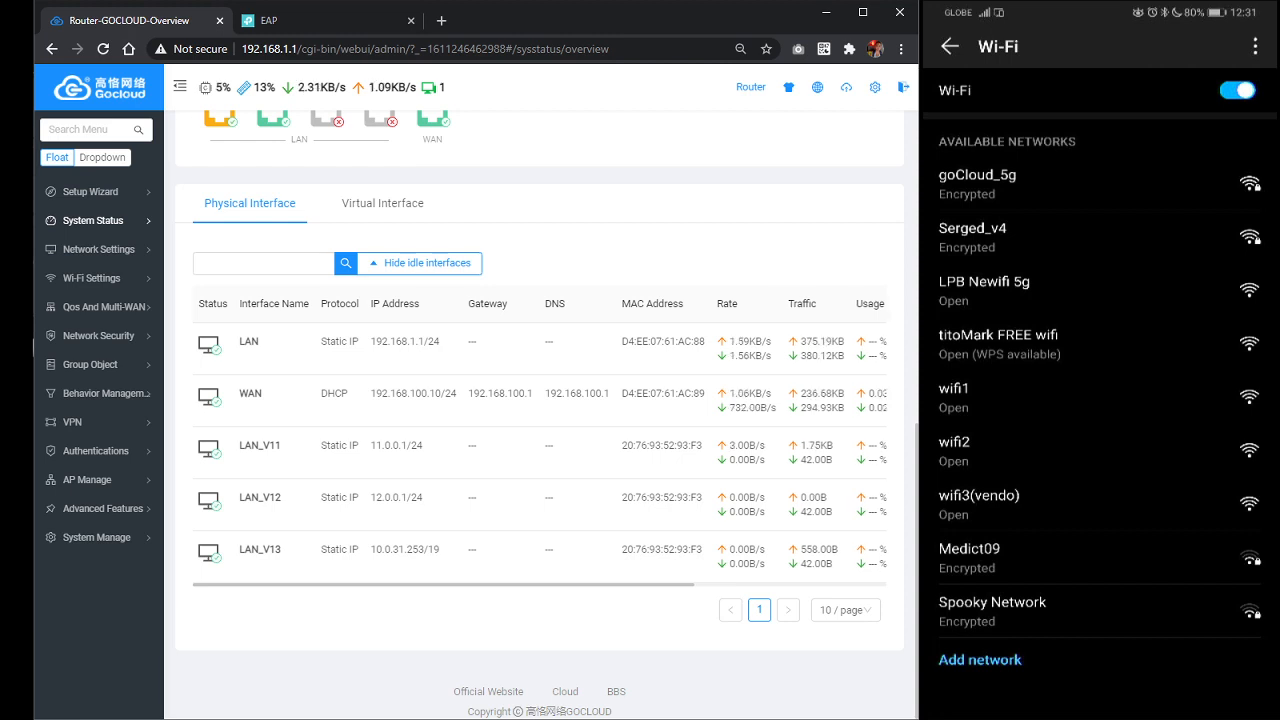
# Connect the phone to wifi1, look at its login portal and return to the list of available networks
pyautogui.click(954, 397)
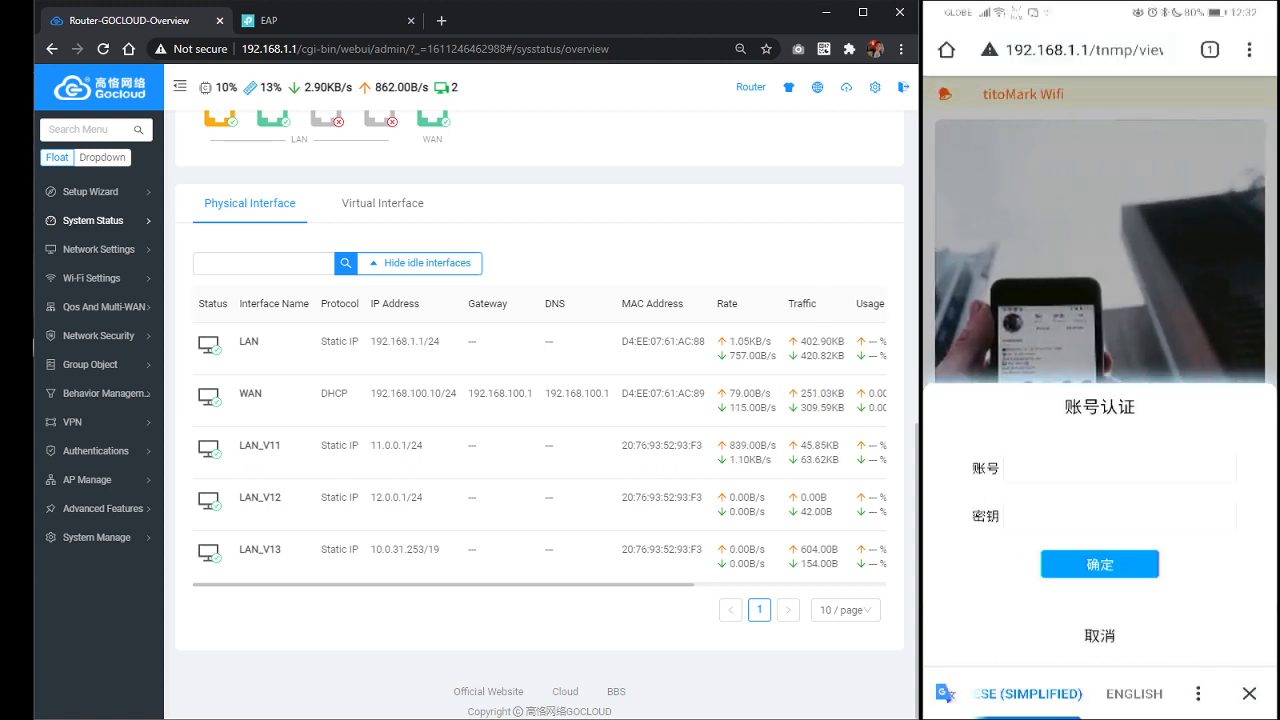
pyautogui.moveTo(925, 369); pyautogui.dragTo(1010, 369)
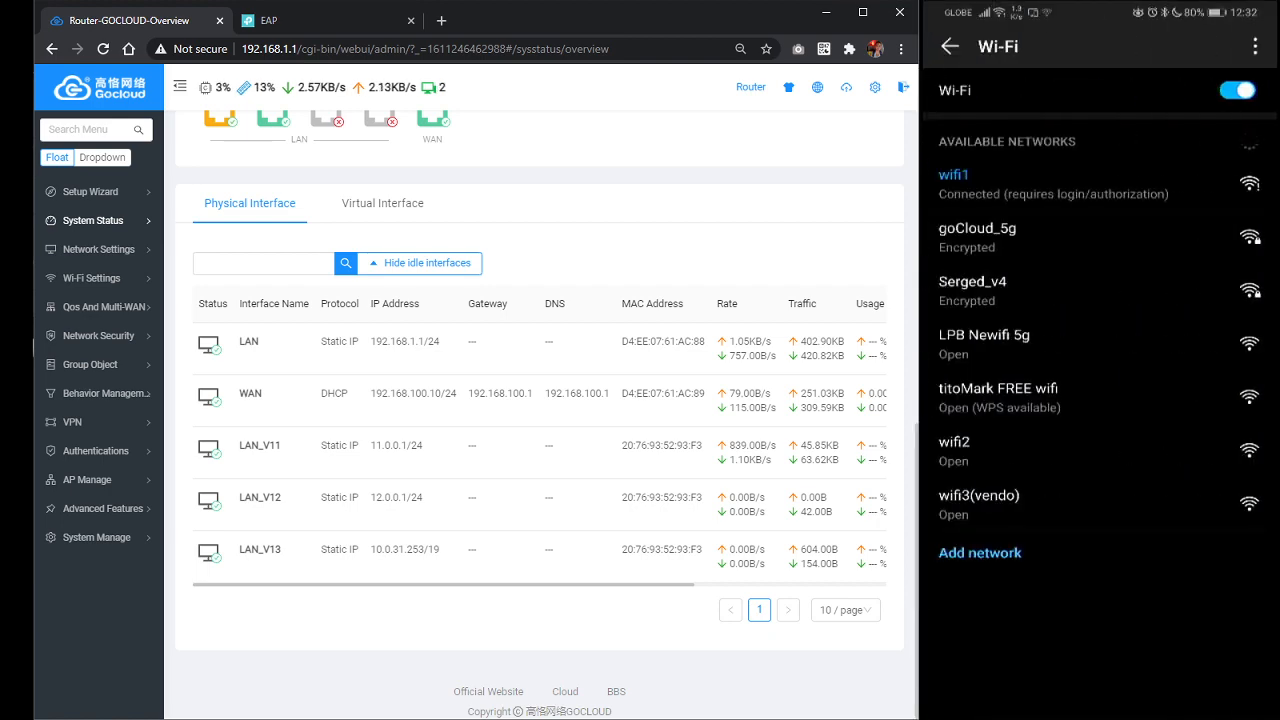
pyautogui.moveTo(925, 369); pyautogui.dragTo(1010, 369)
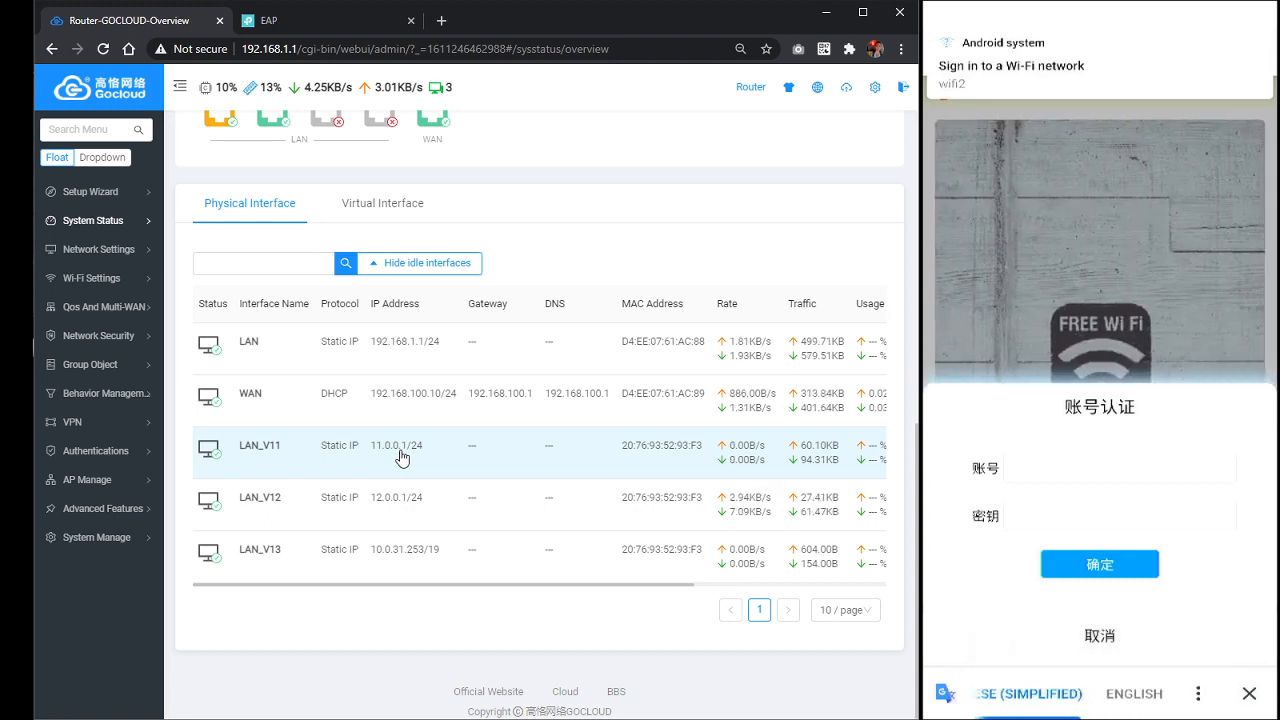
# Open the router's certification Basic Settings and check the policy assigned to LAN_V11, LAN_V12 and LAN_V13
pyautogui.moveTo(94, 450)
pyautogui.moveTo(209, 455)
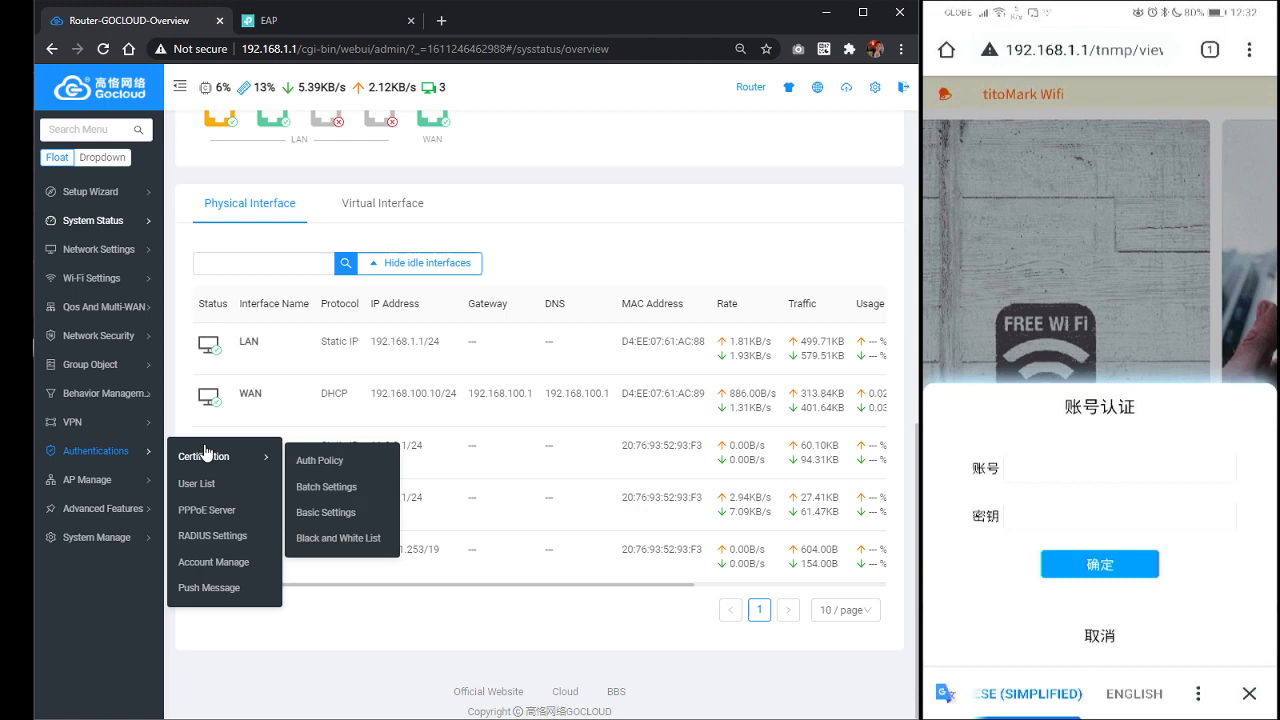
pyautogui.click(309, 513)
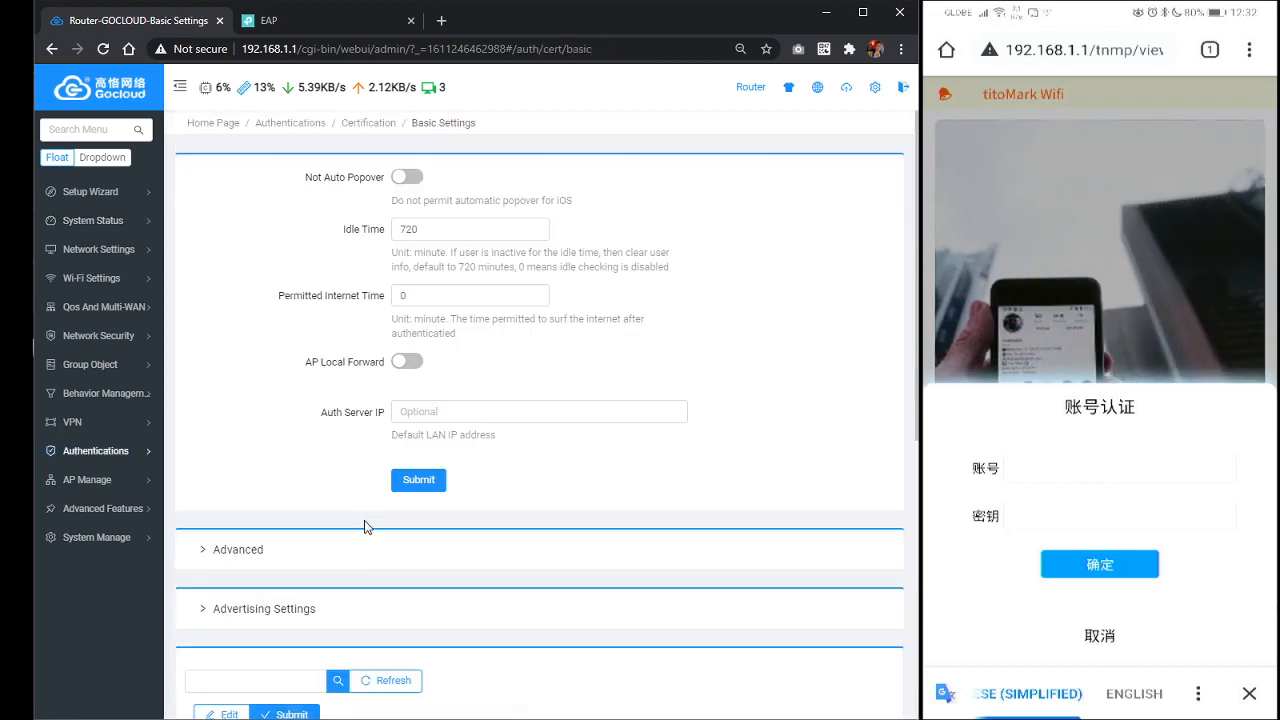
pyautogui.scroll(-5, 365, 527)
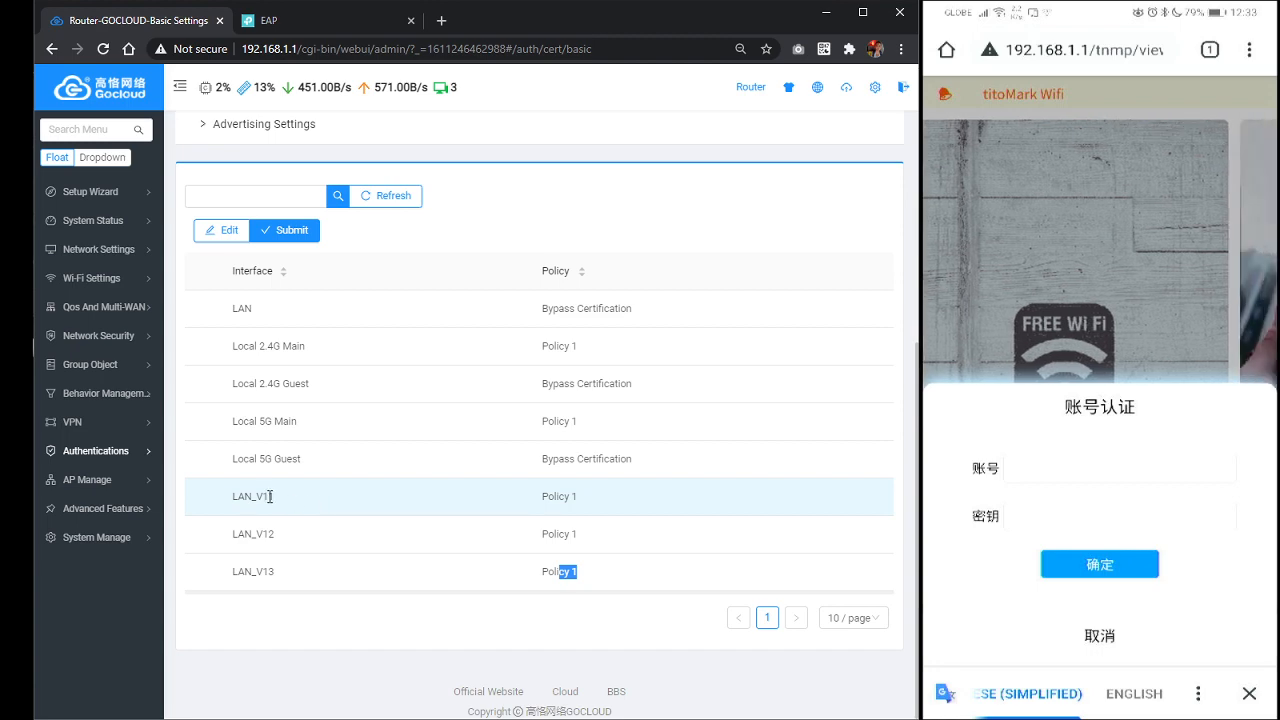
pyautogui.scroll(5, 437, 546)
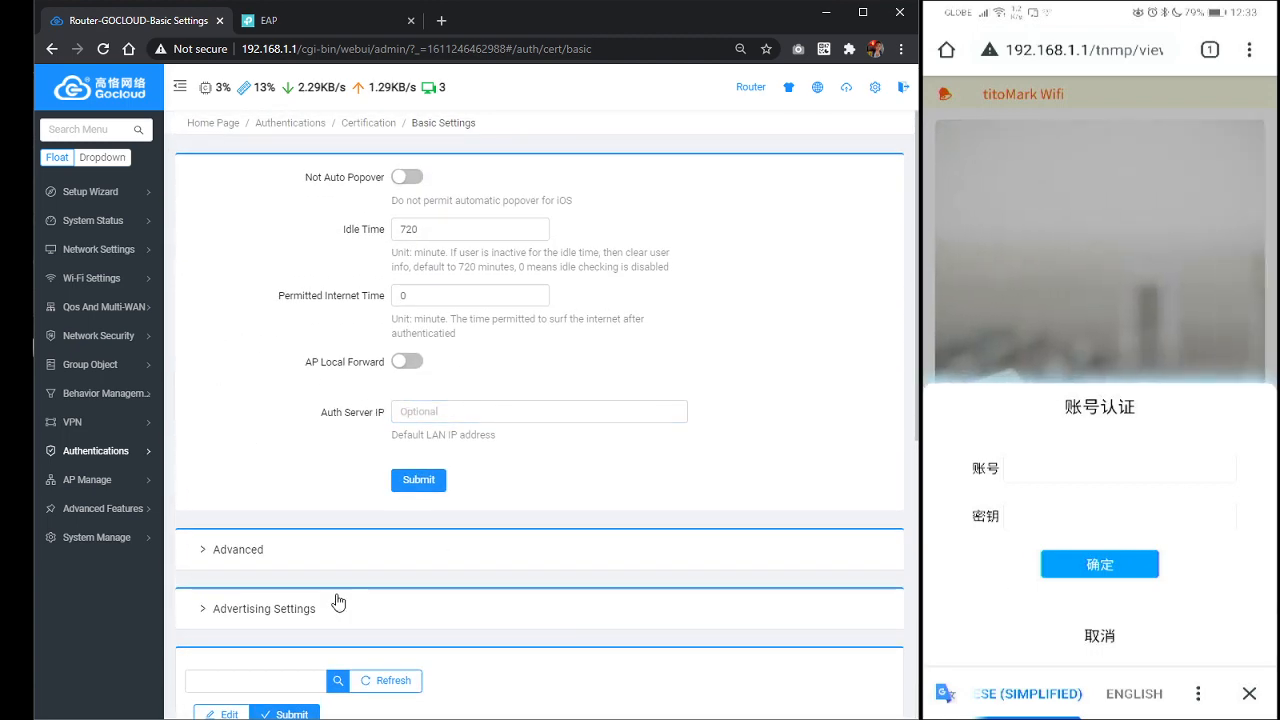
# Open the certification Auth Policy page and check which authentication methods Policy 1 uses
pyautogui.moveTo(146, 462)
pyautogui.moveTo(257, 457)
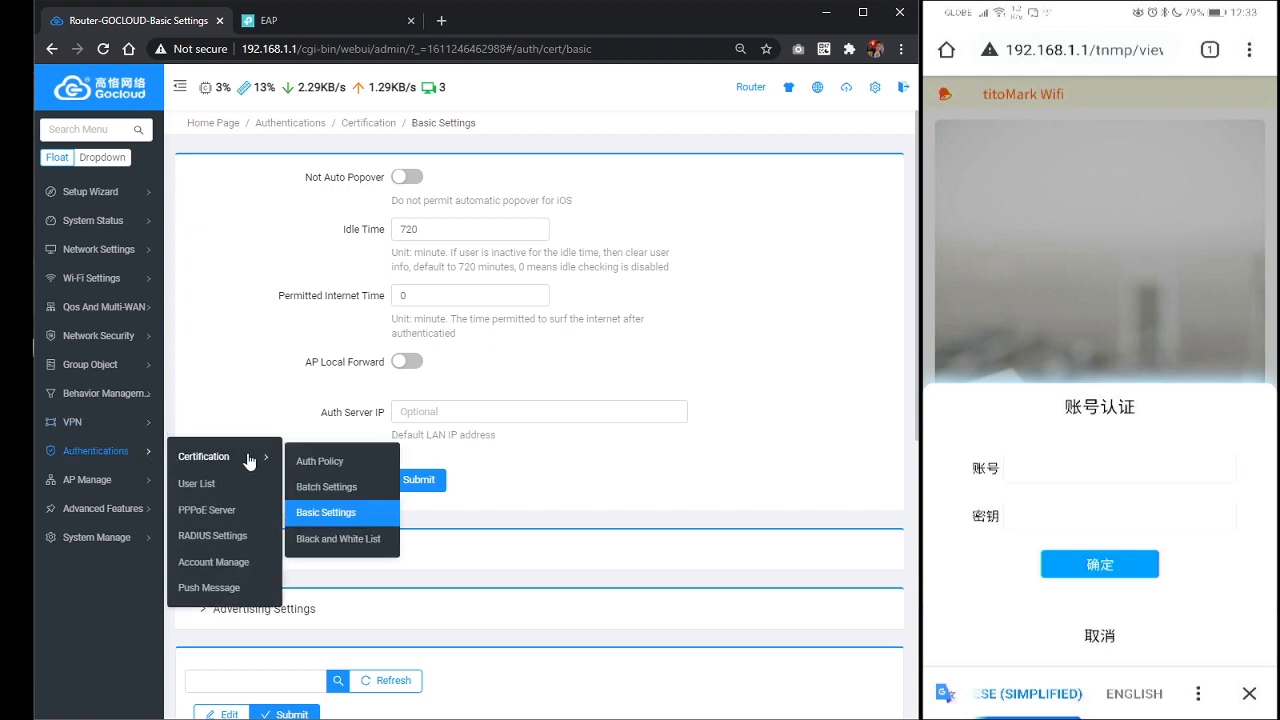
pyautogui.click(302, 457)
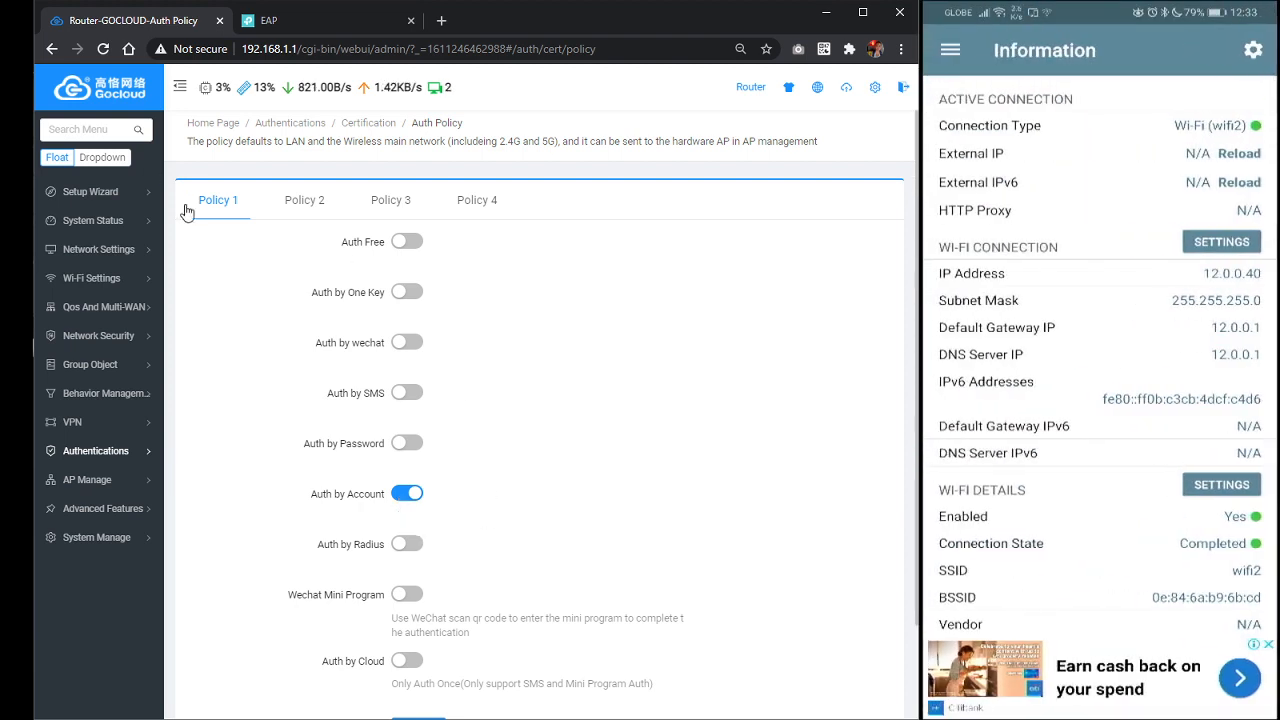
# Open the router's Host Stat page and check the IP addresses of the connected hosts
pyautogui.moveTo(100, 221)
pyautogui.moveTo(230, 304)
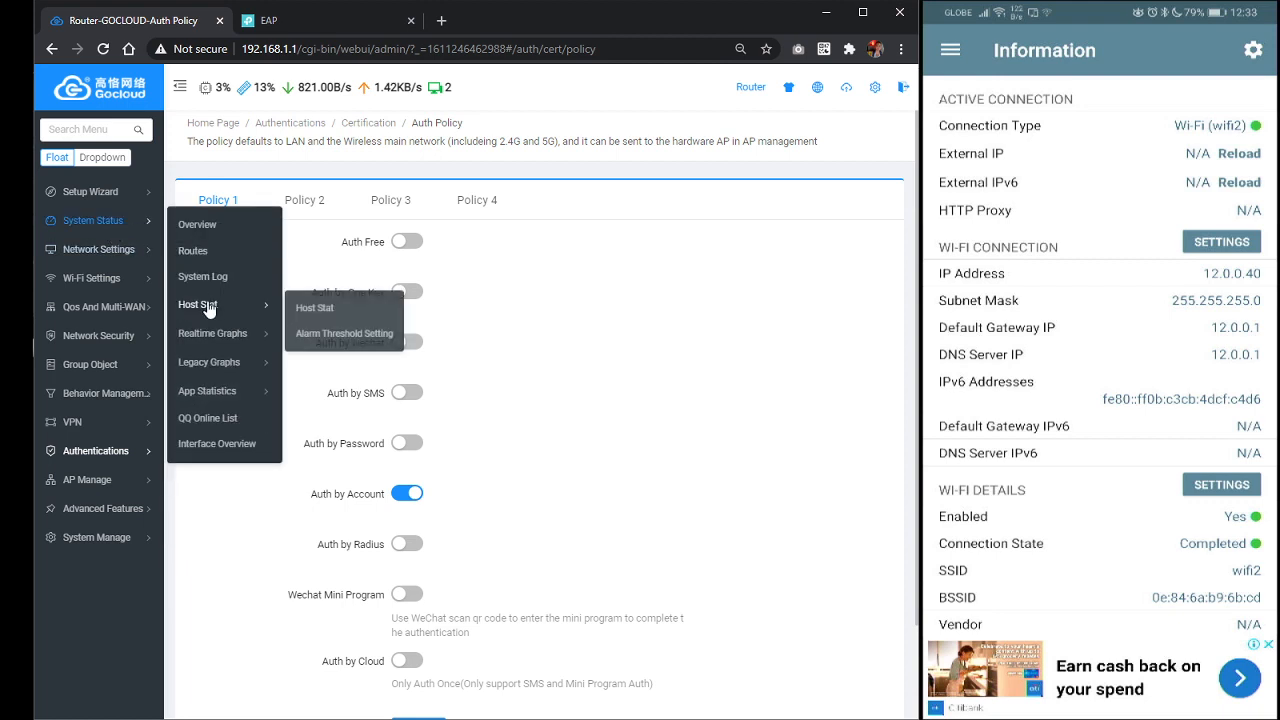
pyautogui.click(322, 305)
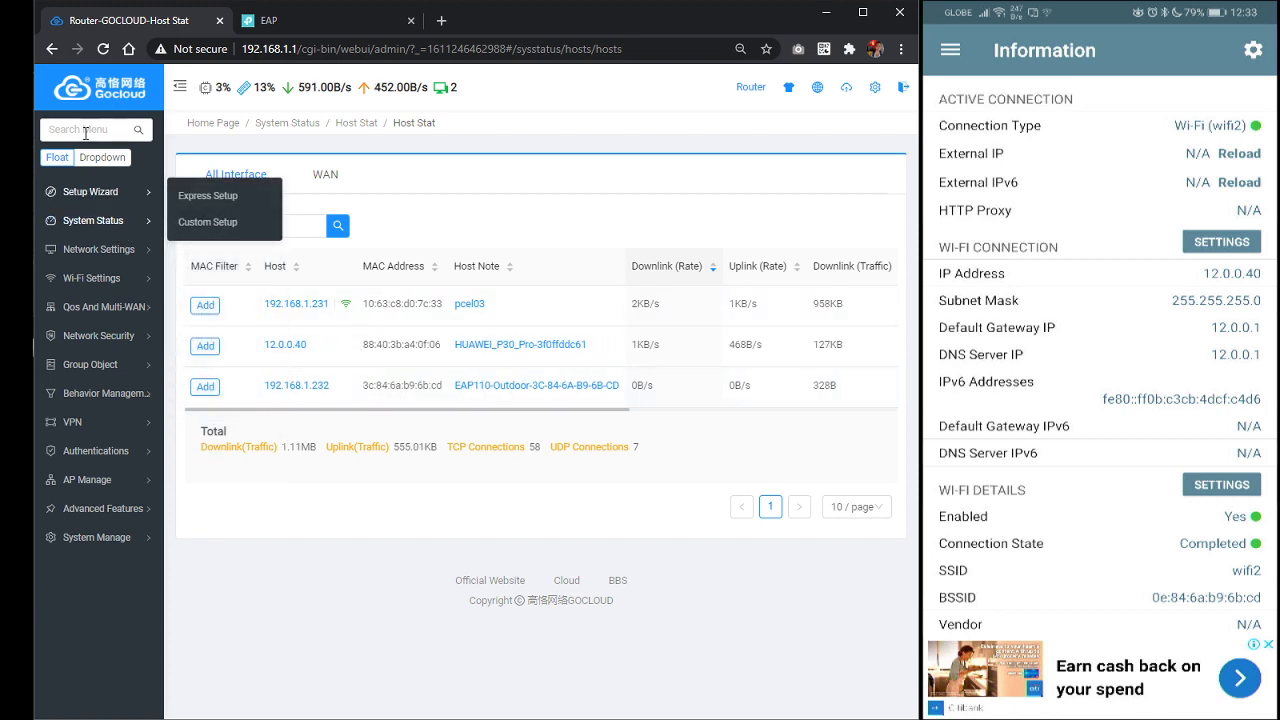
# Review the physical interface list on the router's overview, and switch to the network diagram in Snagit Editor
pyautogui.click(73, 90)
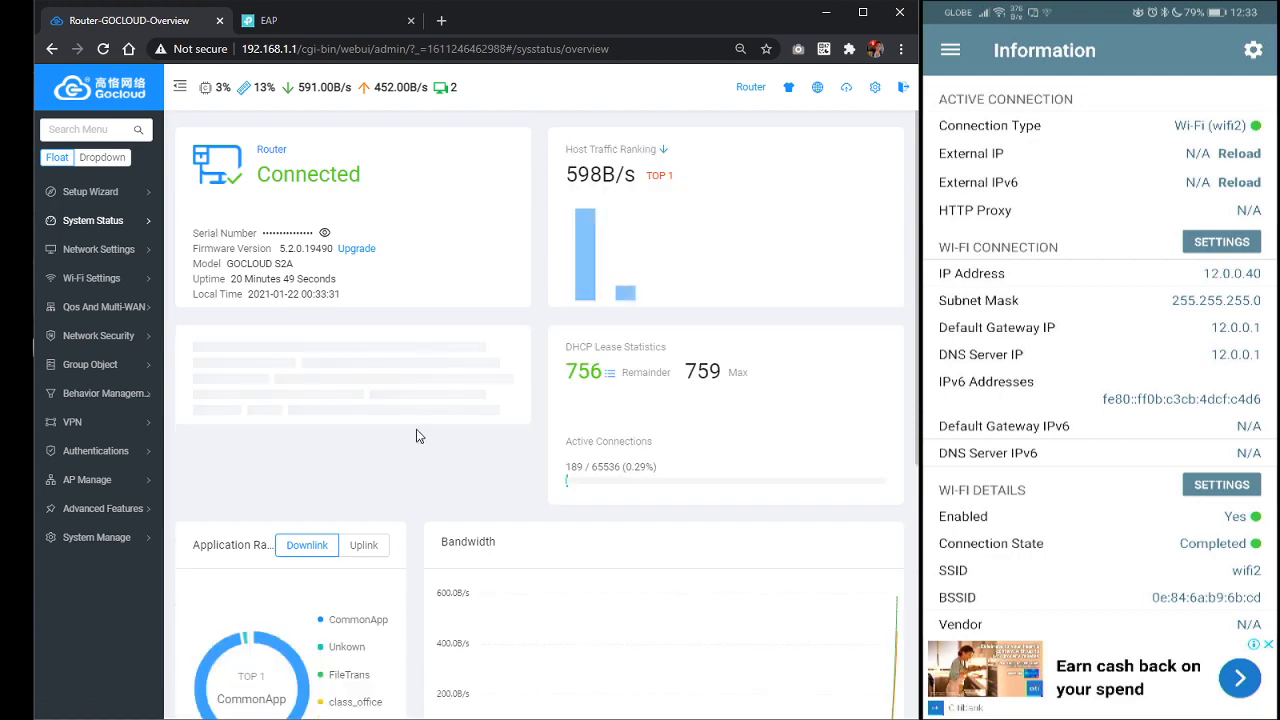
pyautogui.scroll(-5, 417, 434)
pyautogui.scroll(-4, 470, 412)
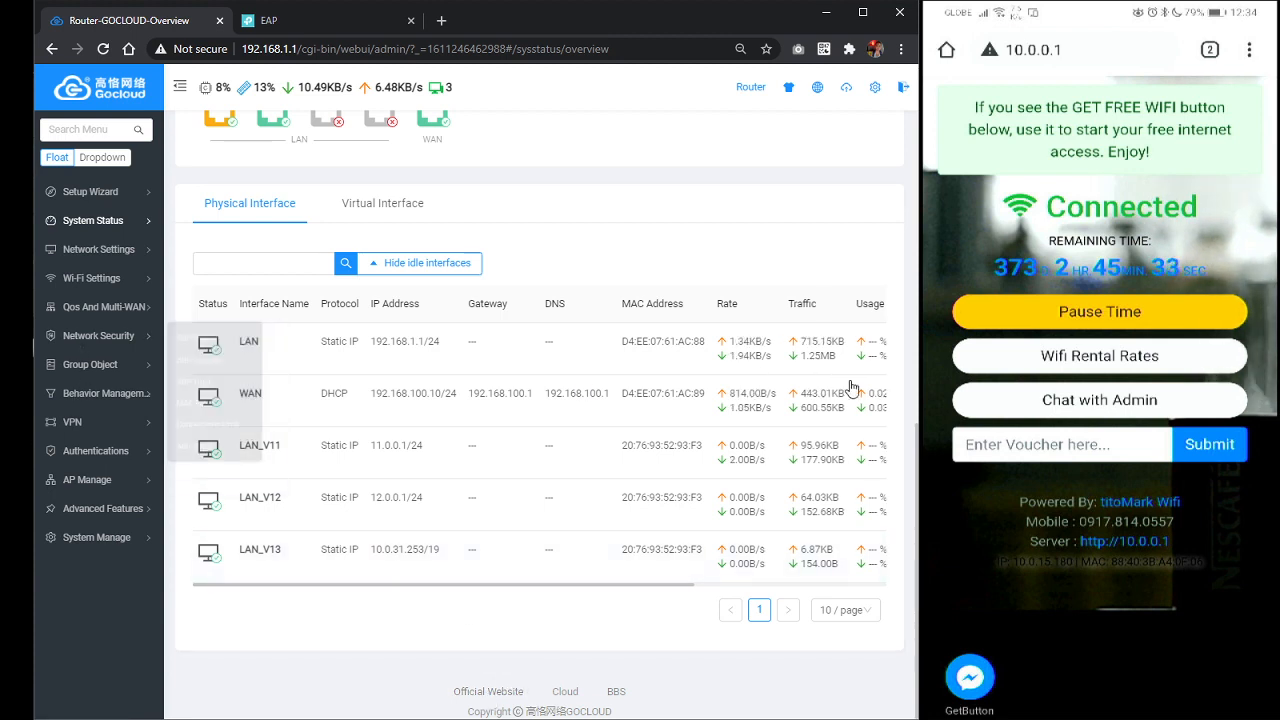
pyautogui.hotkey('alt', 'Tab')
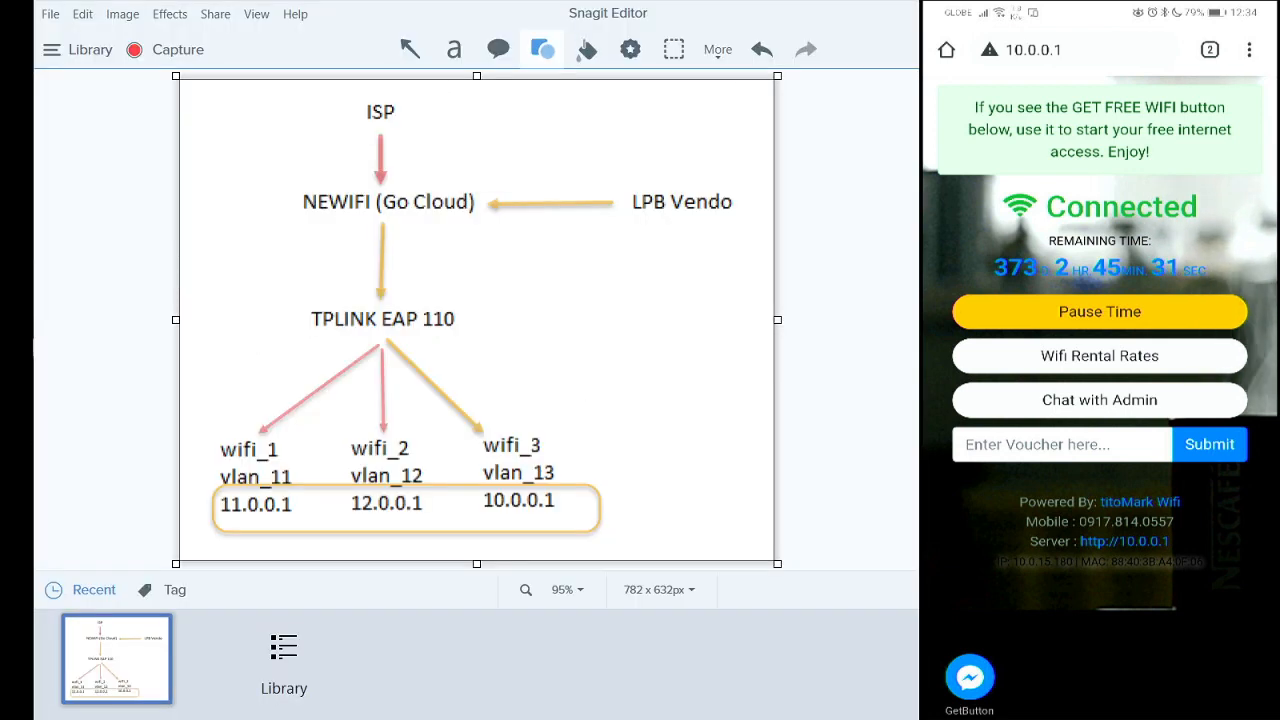